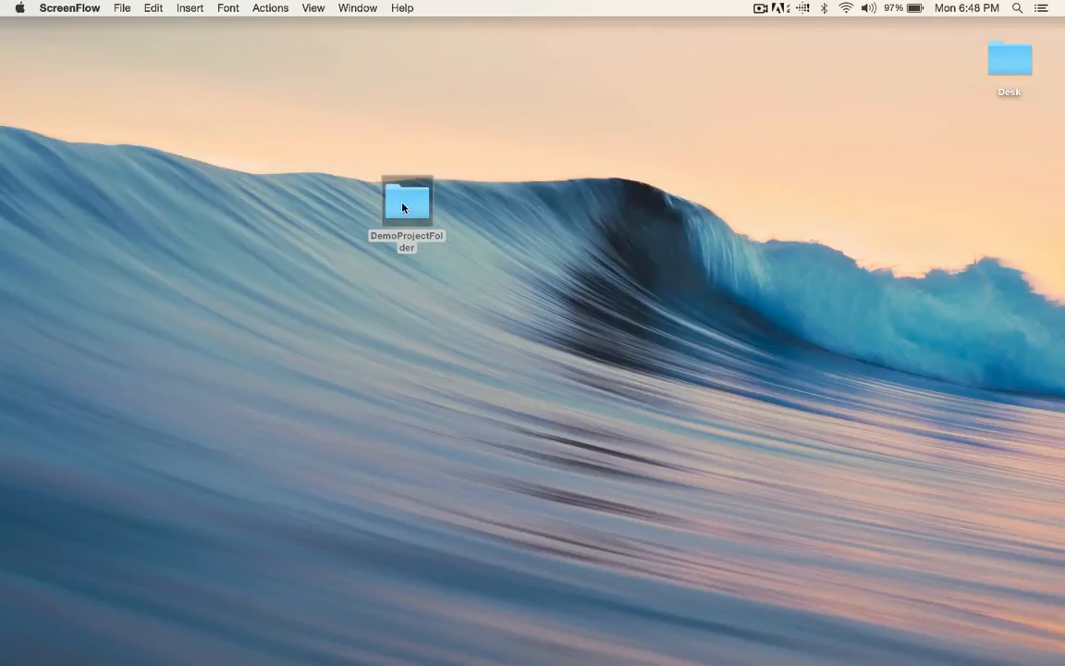
# Open the B_rollFootage folder inside DemoProjectFolder and widen the window and file column to fit the full clip names
pyautogui.moveTo(403, 207); pyautogui.dragTo(257, 111)
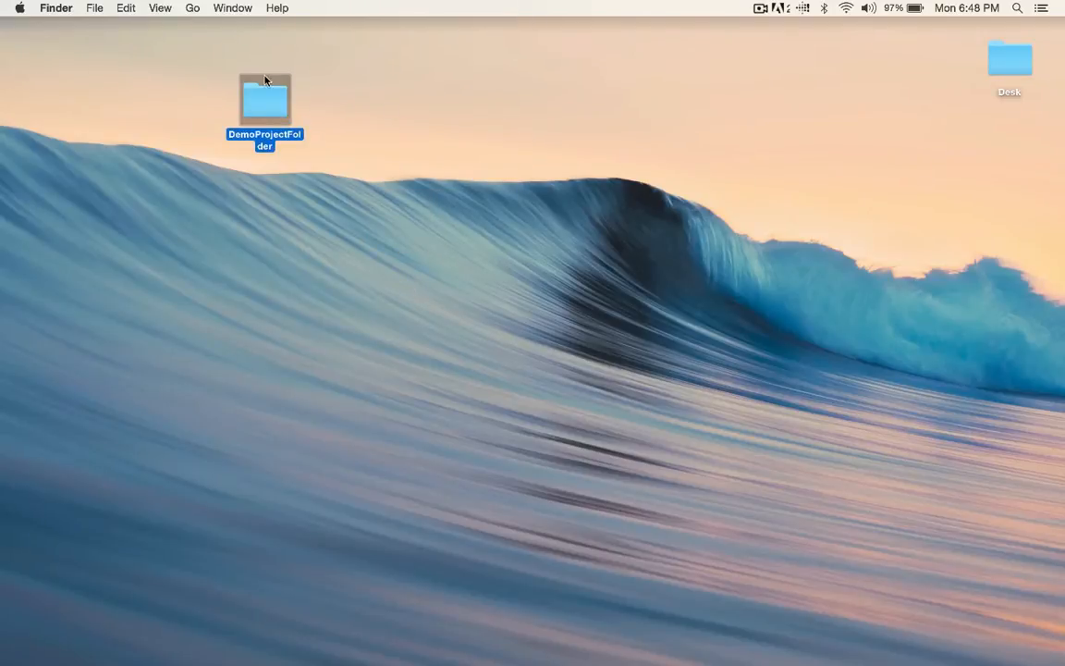
pyautogui.moveTo(265, 97); pyautogui.dragTo(359, 85)
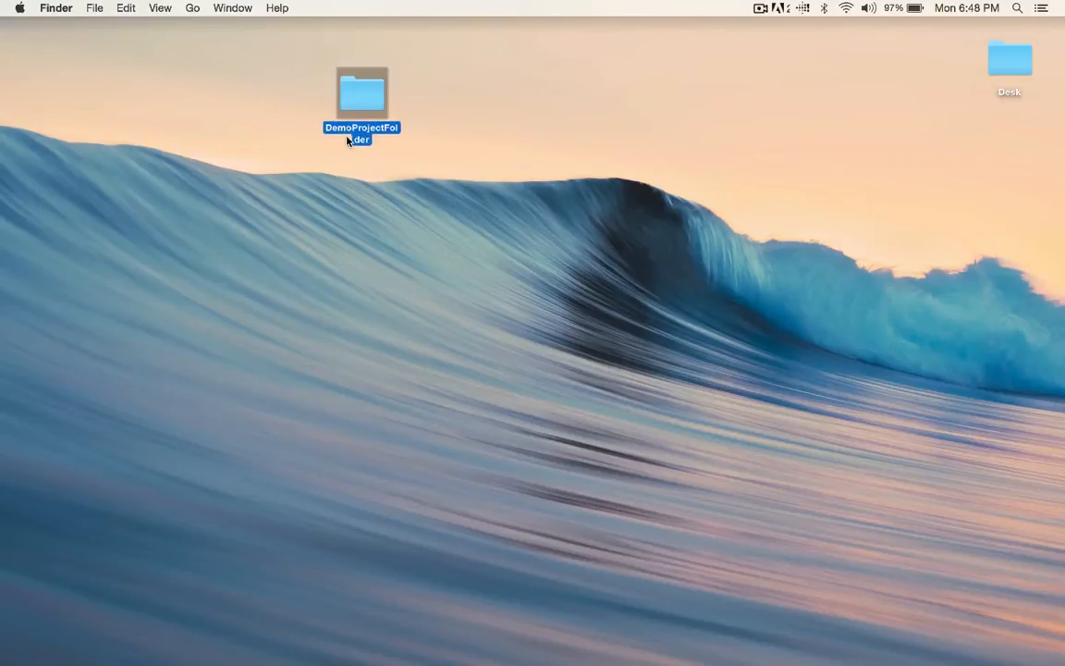
pyautogui.doubleClick(360, 95)
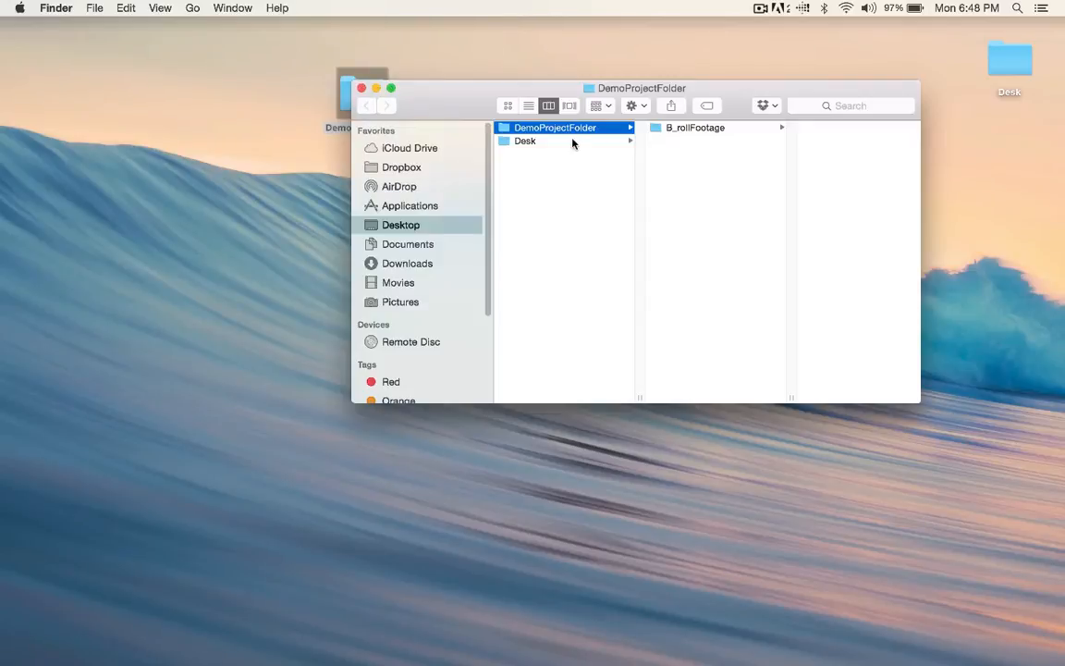
pyautogui.click(684, 128)
pyautogui.moveTo(706, 89); pyautogui.dragTo(444, 130)
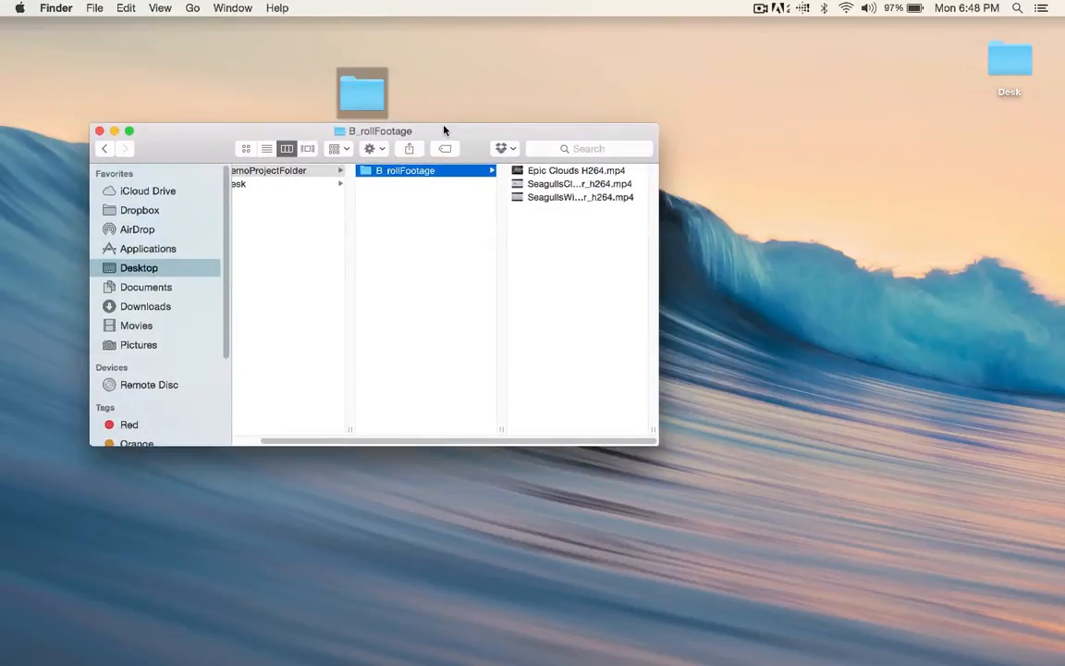
pyautogui.moveTo(659, 268); pyautogui.dragTo(856, 307)
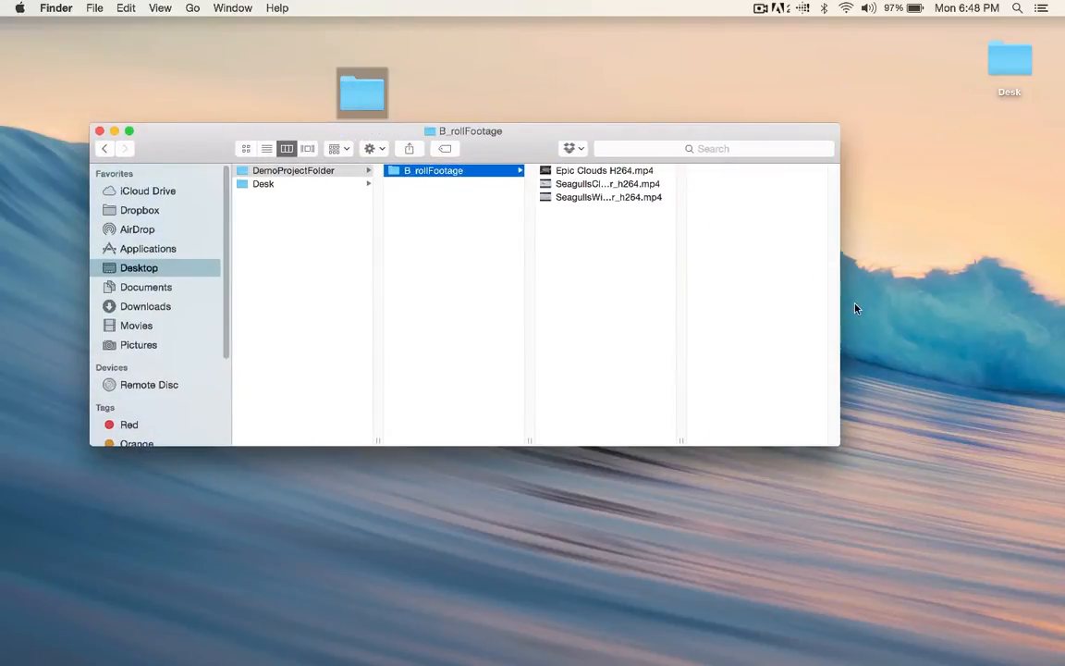
pyautogui.moveTo(689, 446); pyautogui.dragTo(814, 444)
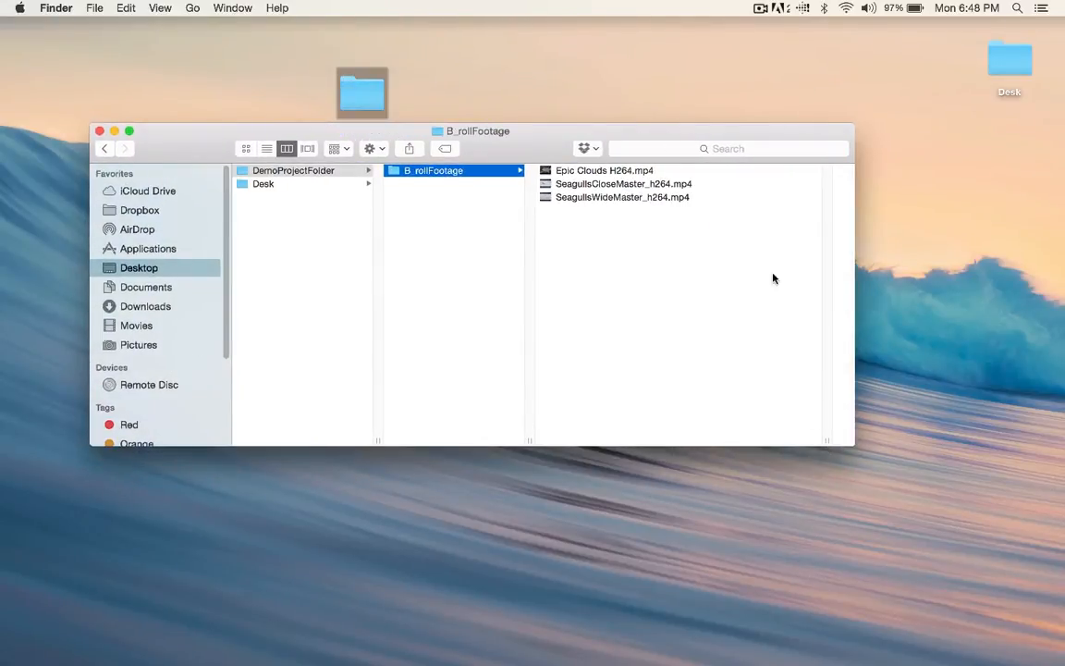
# Preview the Epic Clouds, SeagullsCloseMaster and SeagullsWideMaster clips in B_rollFootage, and close the folder window
pyautogui.click(582, 172)
pyautogui.click(500, 183)
pyautogui.click(476, 193)
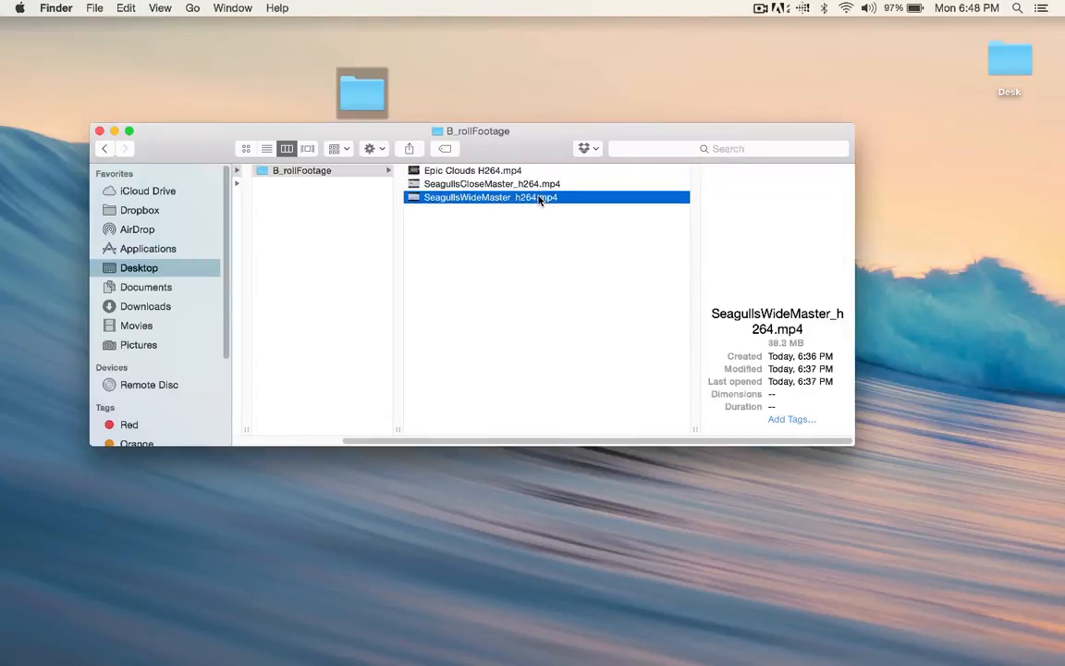
pyautogui.click(476, 187)
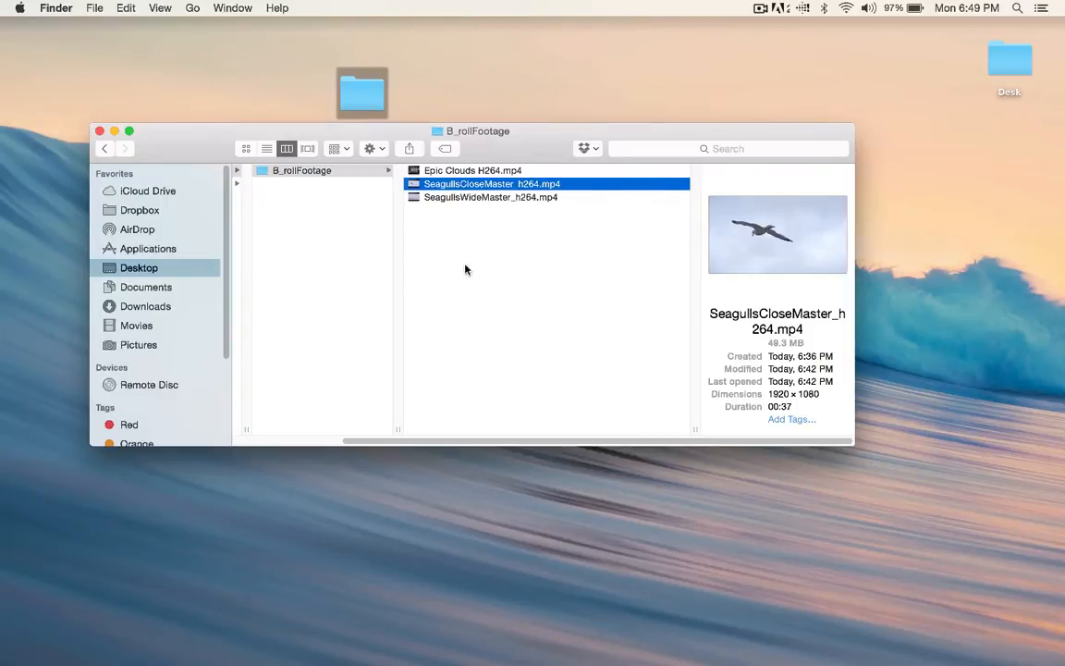
pyautogui.click(504, 174)
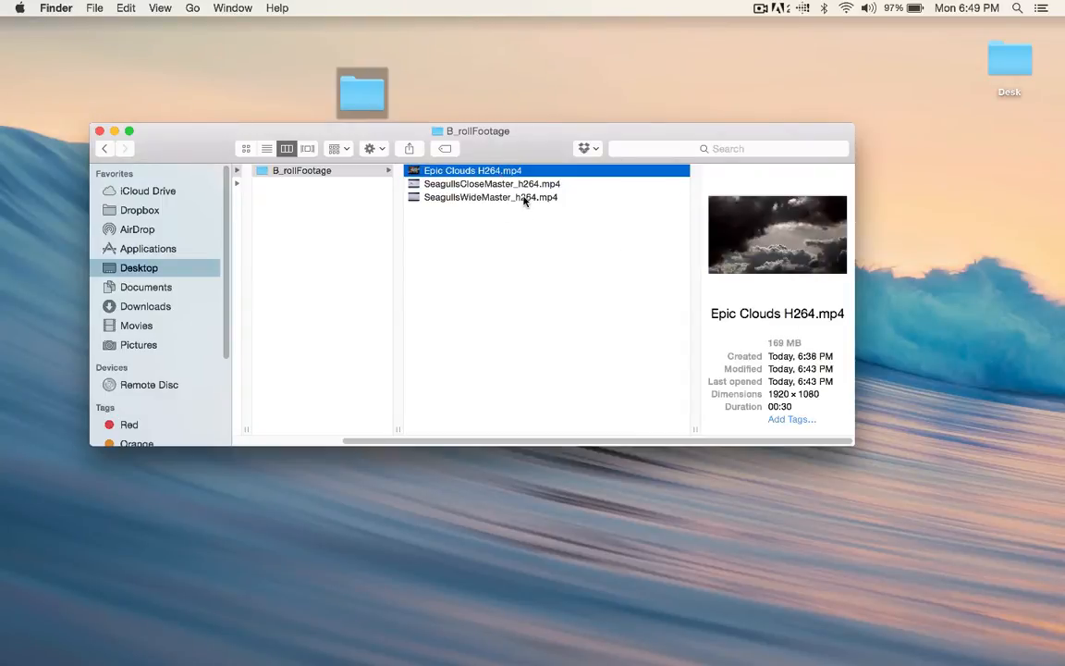
pyautogui.click(524, 198)
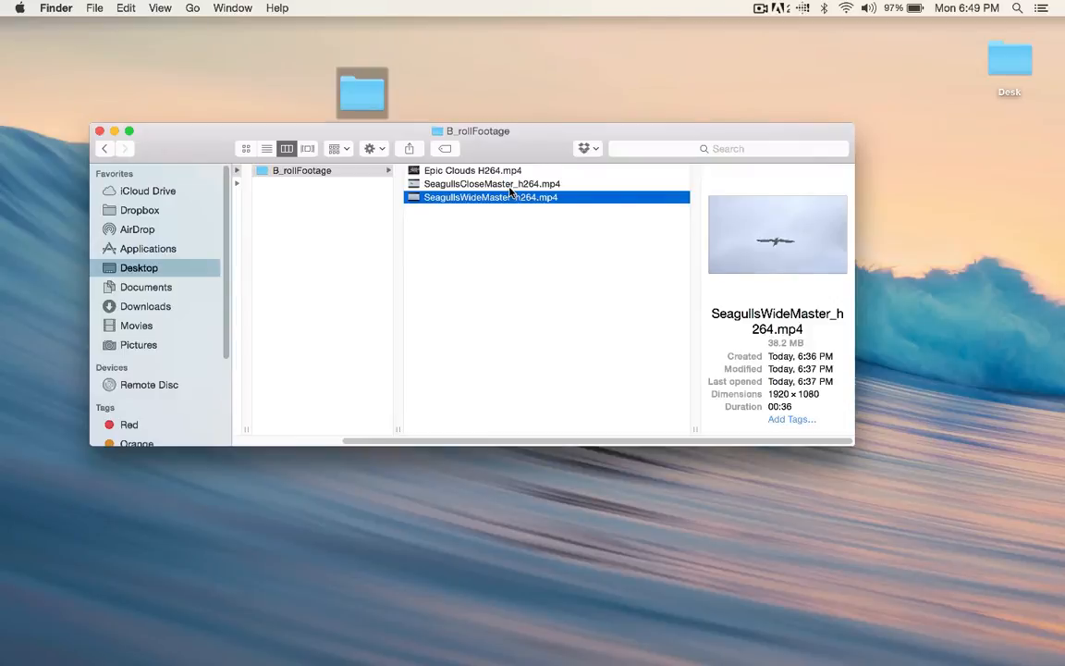
pyautogui.moveTo(550, 145); pyautogui.dragTo(558, 138)
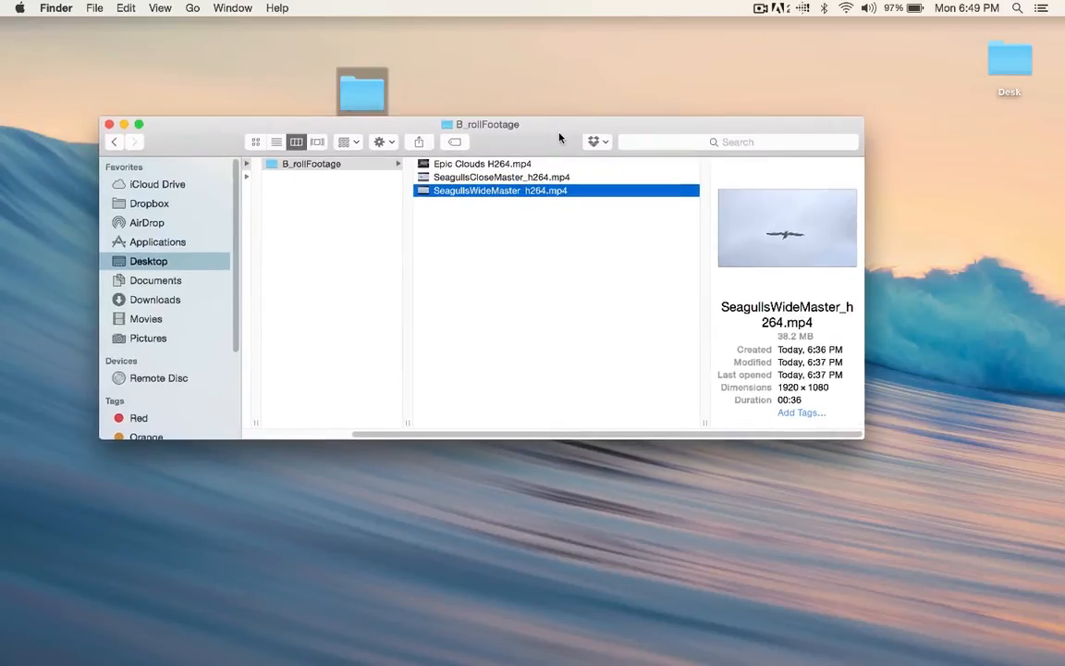
pyautogui.click(505, 165)
pyautogui.click(487, 177)
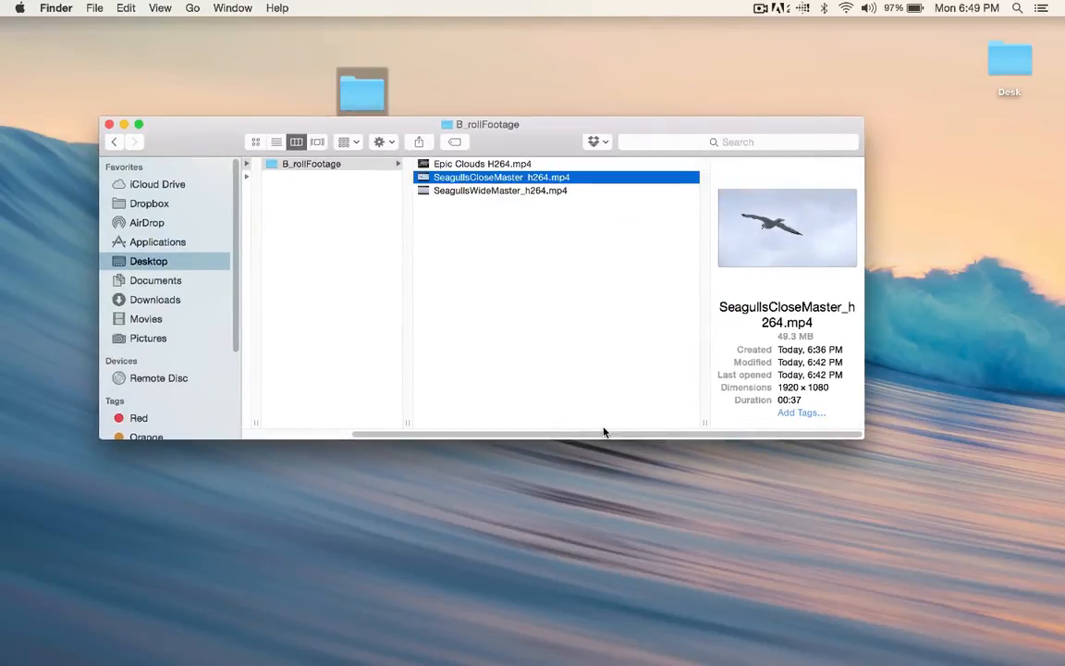
pyautogui.press('Left')
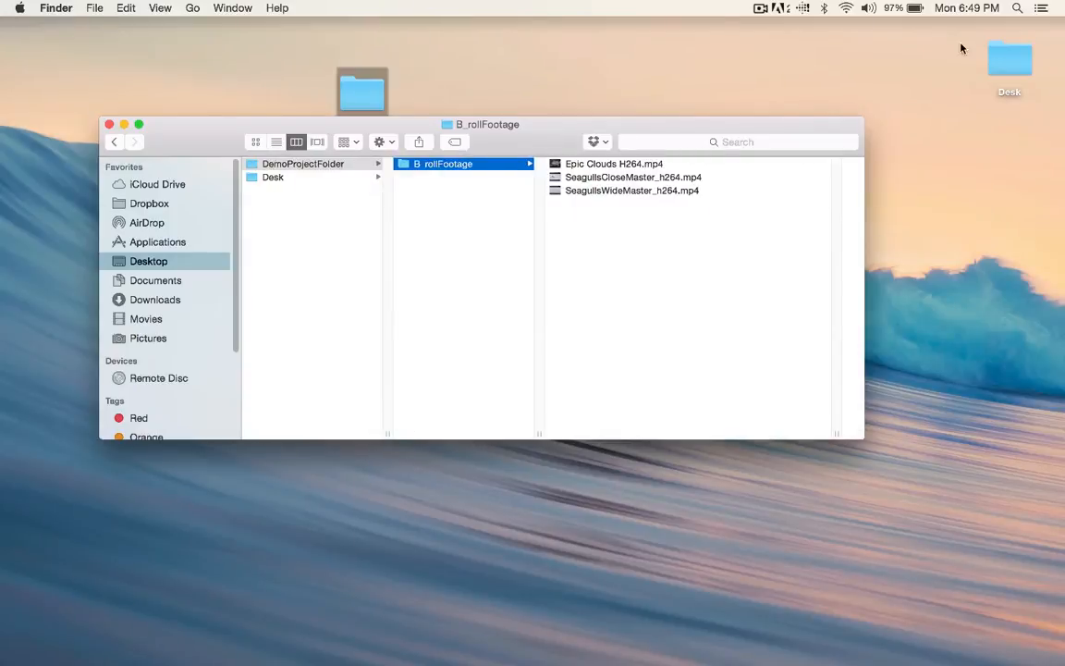
pyautogui.click(109, 124)
# Search the computer for "pre" and launch Adobe Premiere Pro CC 2015
pyautogui.click(1014, 7)
pyautogui.write('s')
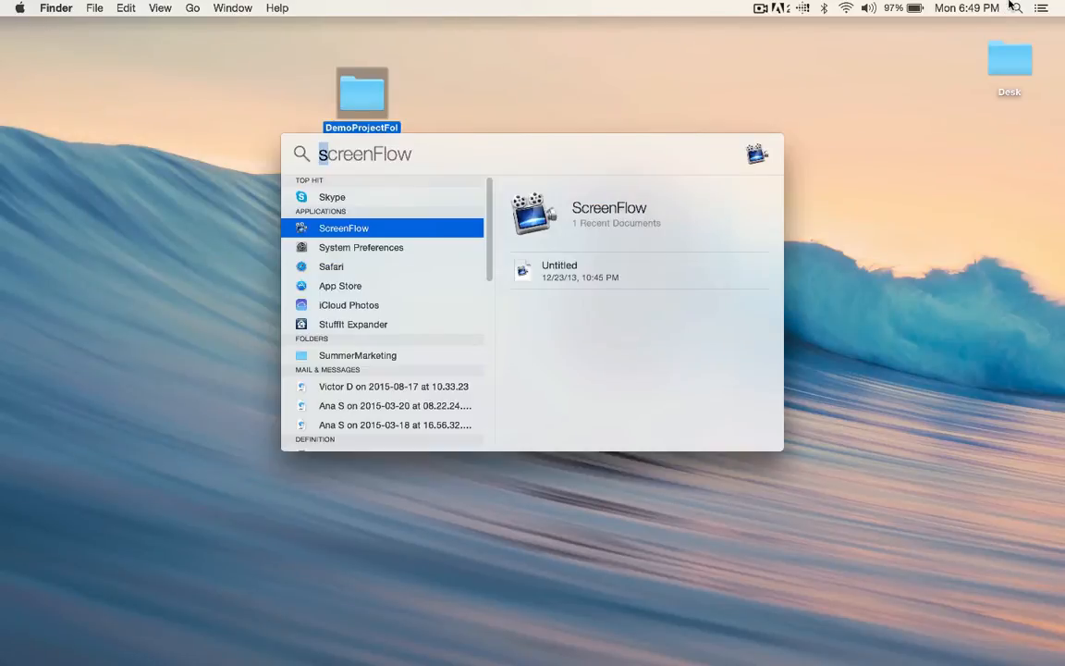
pyautogui.write('pre')
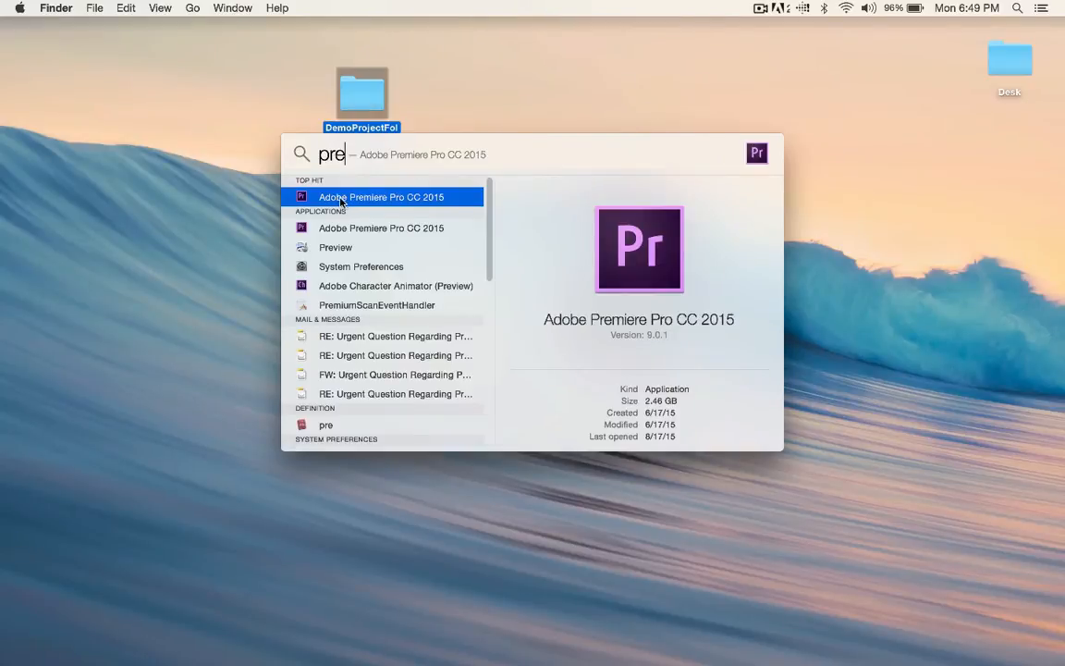
pyautogui.click(441, 199)
pyautogui.click(615, 192)
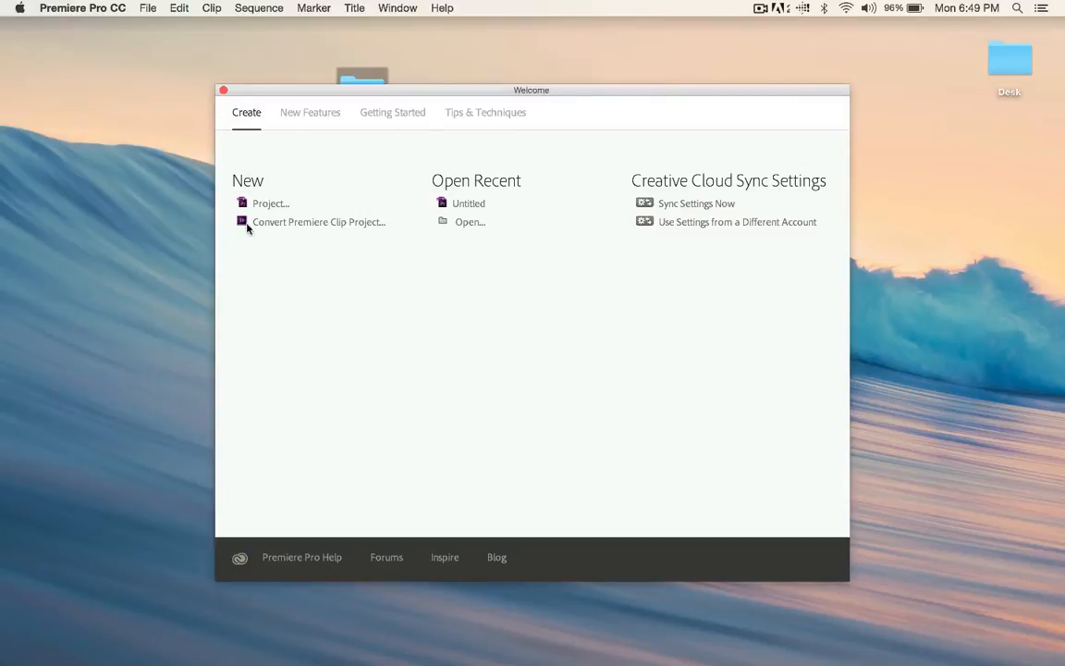
# Look through the New Features, Tips & Techniques and Getting Started pages of the Welcome window, and return to the Create page
pyautogui.click(302, 116)
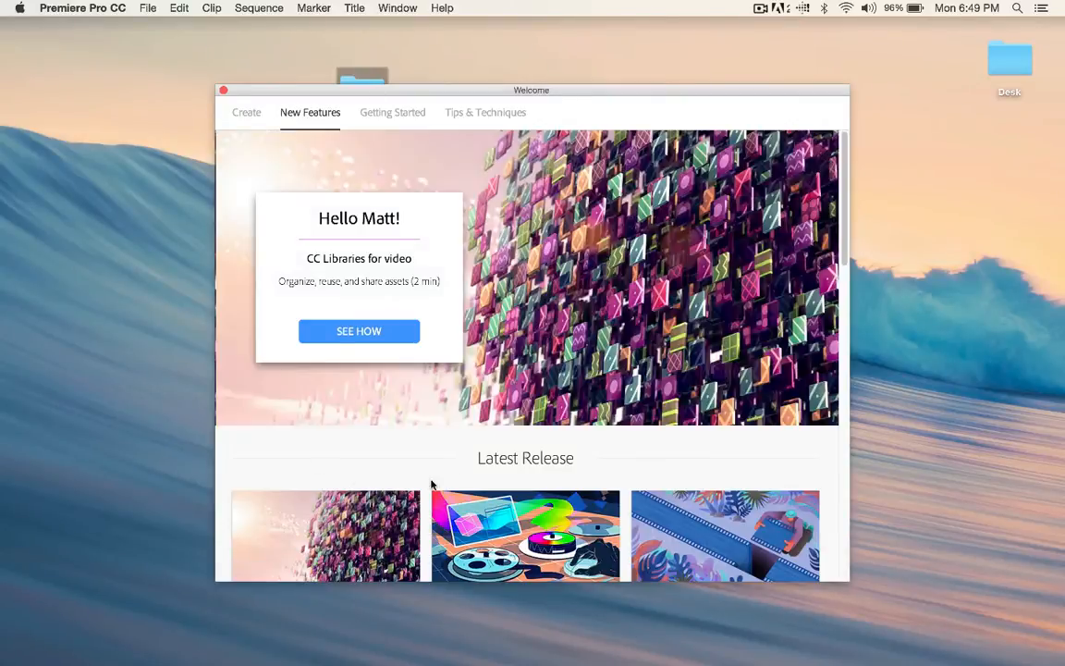
pyautogui.scroll(-5, 431, 483)
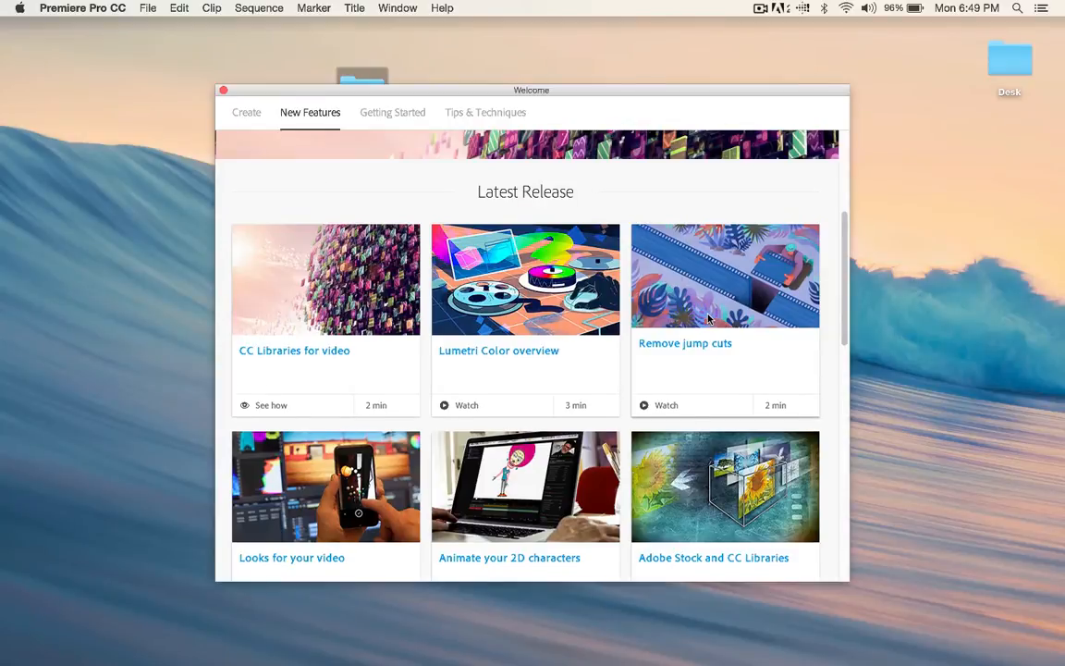
pyautogui.scroll(-1, 710, 319)
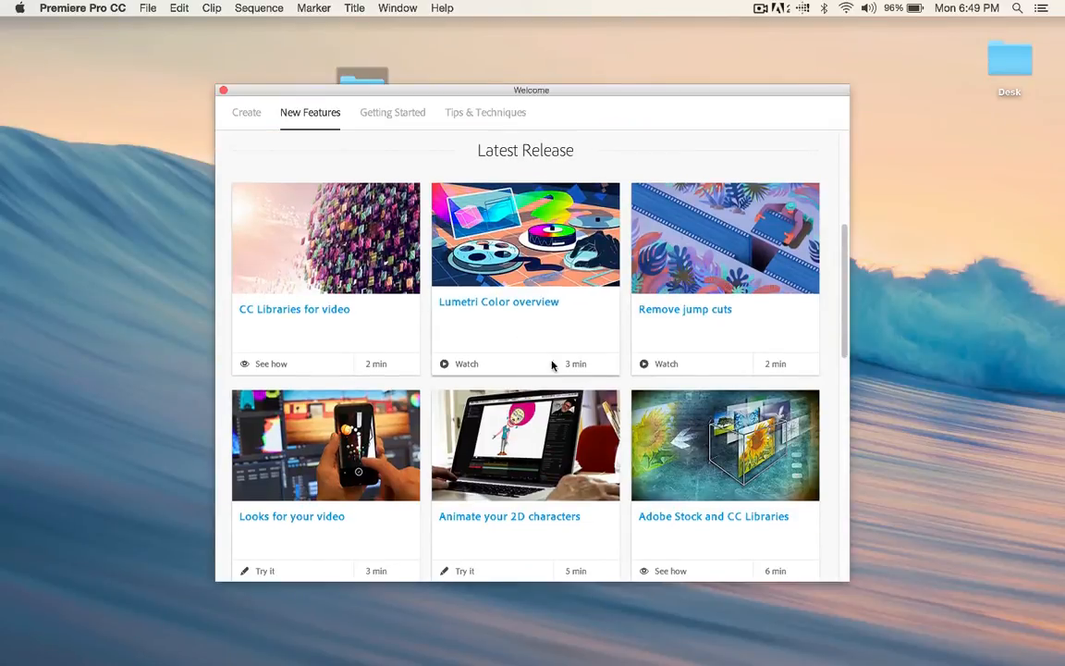
pyautogui.scroll(-4, 552, 365)
pyautogui.scroll(10, 703, 399)
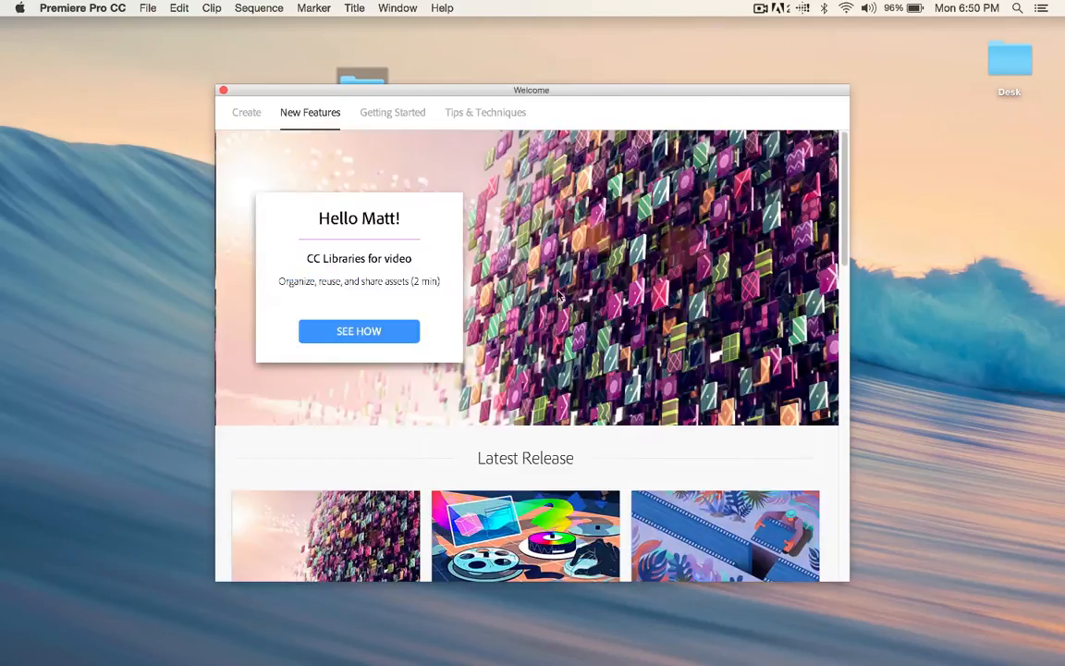
pyautogui.click(468, 116)
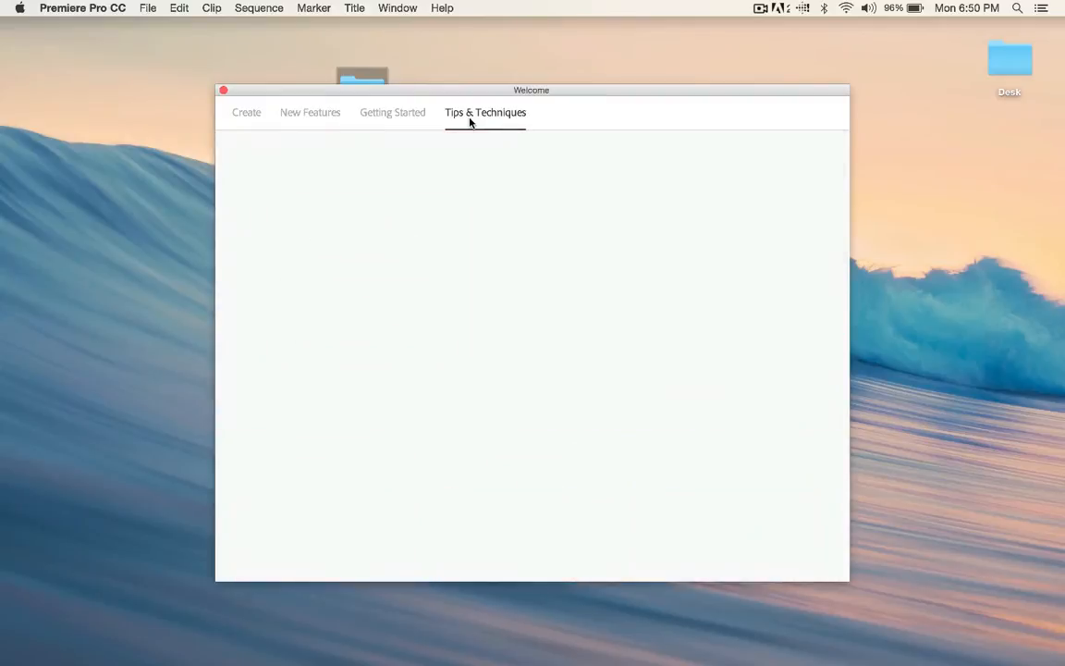
pyautogui.scroll(-4, 555, 356)
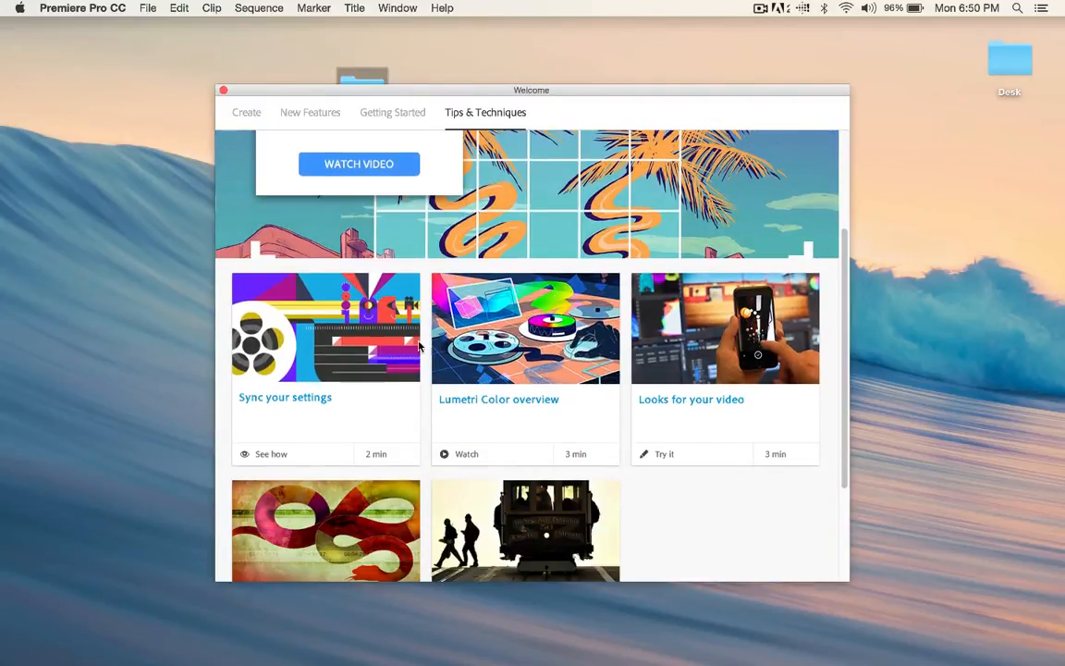
pyautogui.scroll(4, 430, 143)
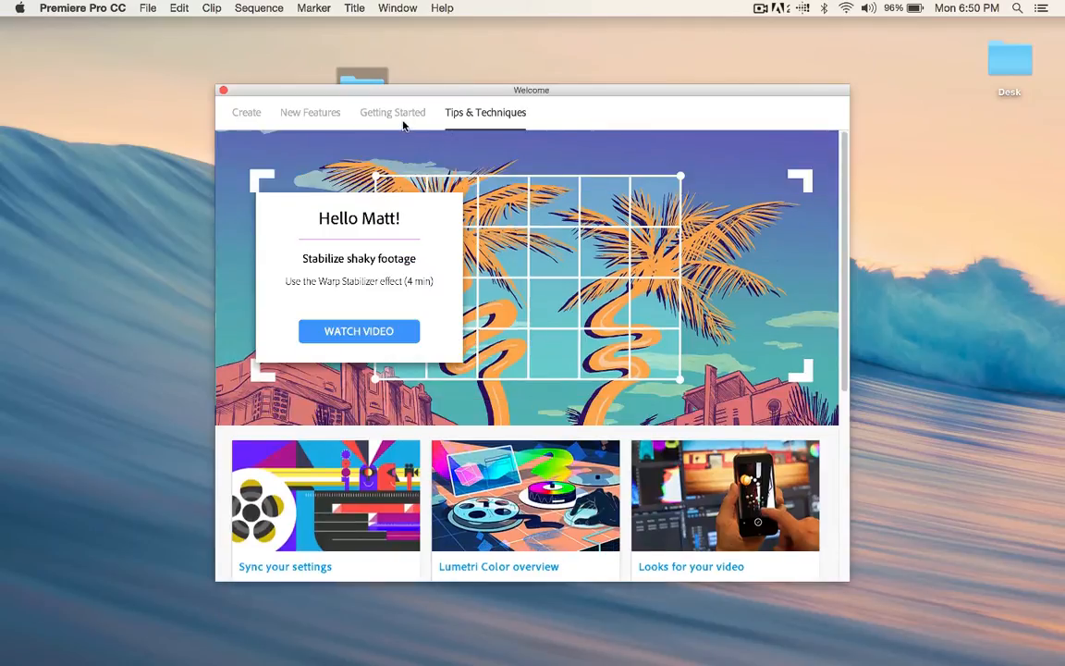
pyautogui.click(403, 124)
pyautogui.scroll(-3, 495, 268)
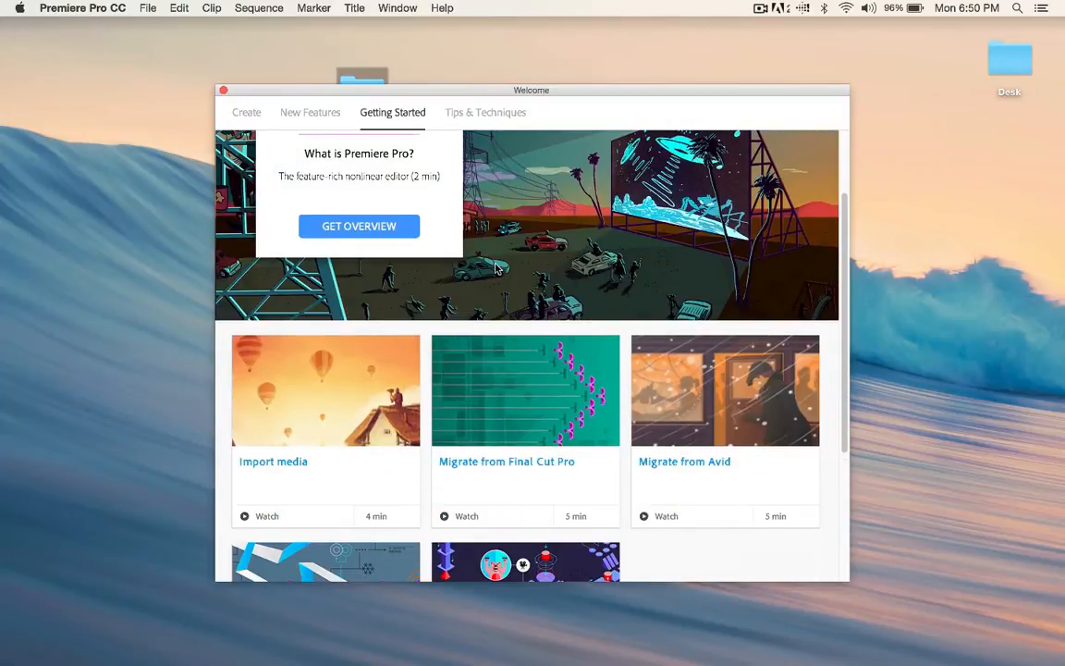
pyautogui.scroll(-3, 495, 268)
pyautogui.scroll(5, 370, 280)
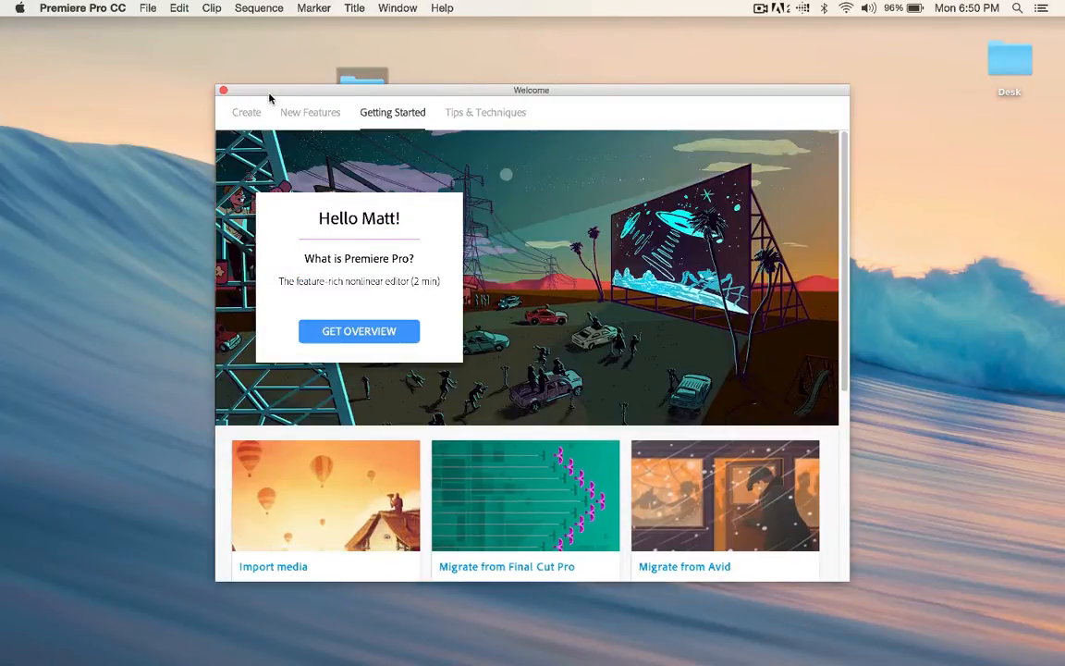
pyautogui.click(246, 115)
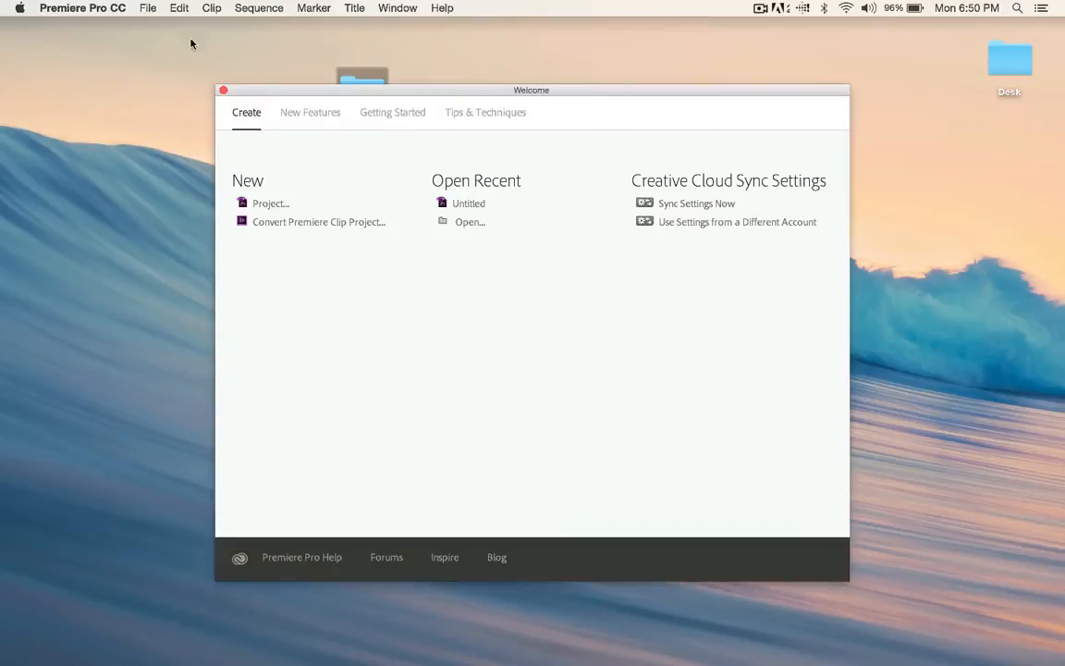
pyautogui.click(141, 8)
pyautogui.moveTo(157, 27)
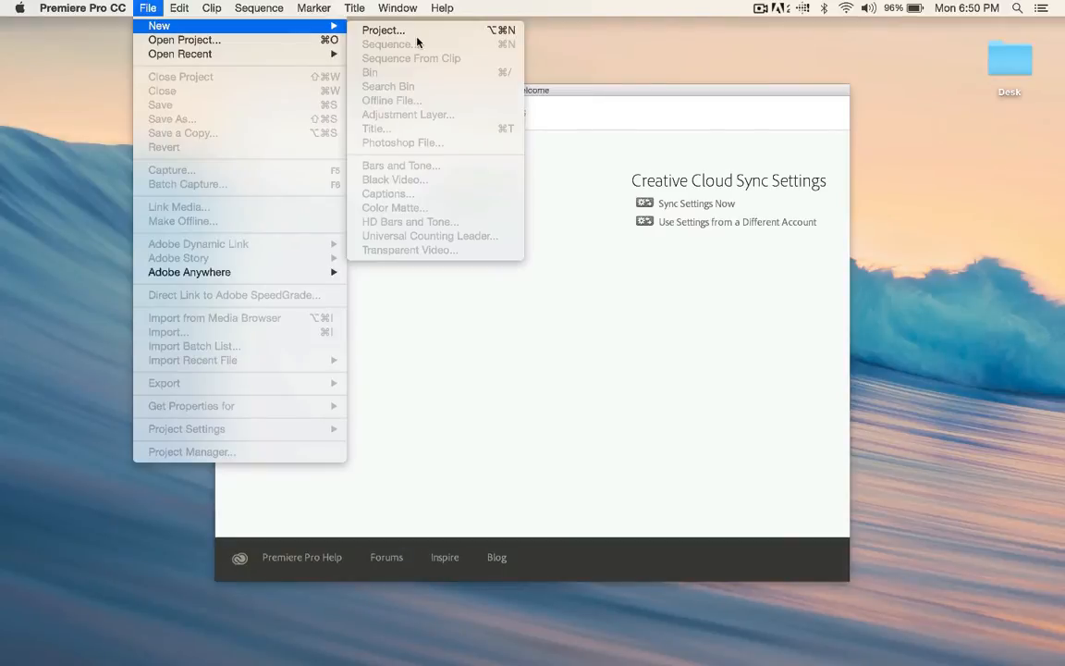
pyautogui.click(628, 112)
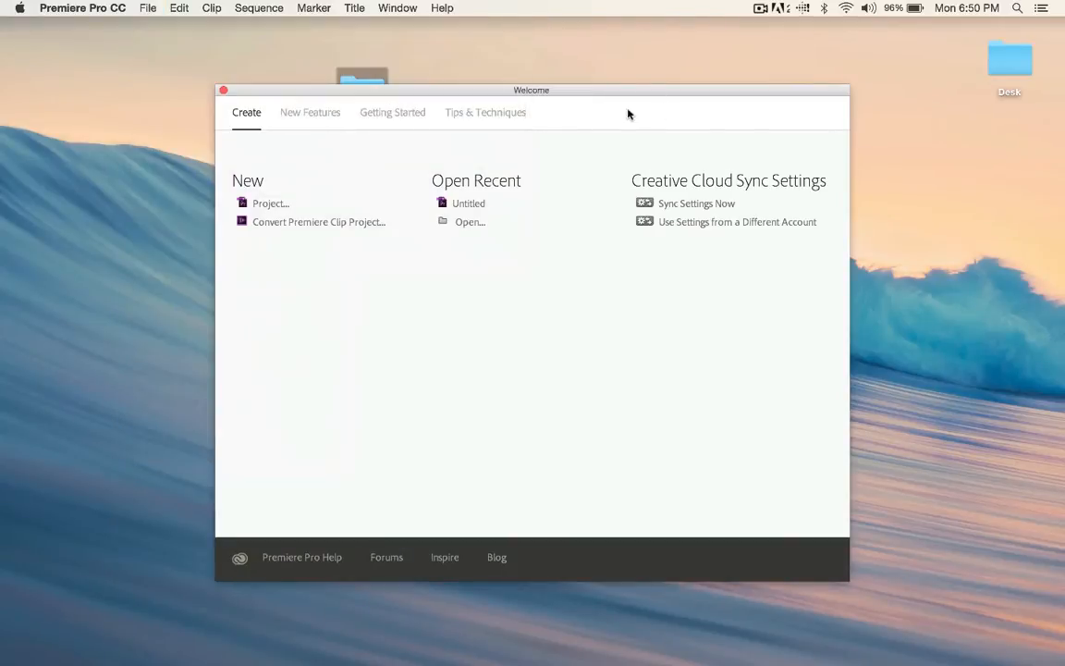
# Start a new project named NatureVideo and set its location to DemoProjectFolder on the Desktop
pyautogui.click(271, 204)
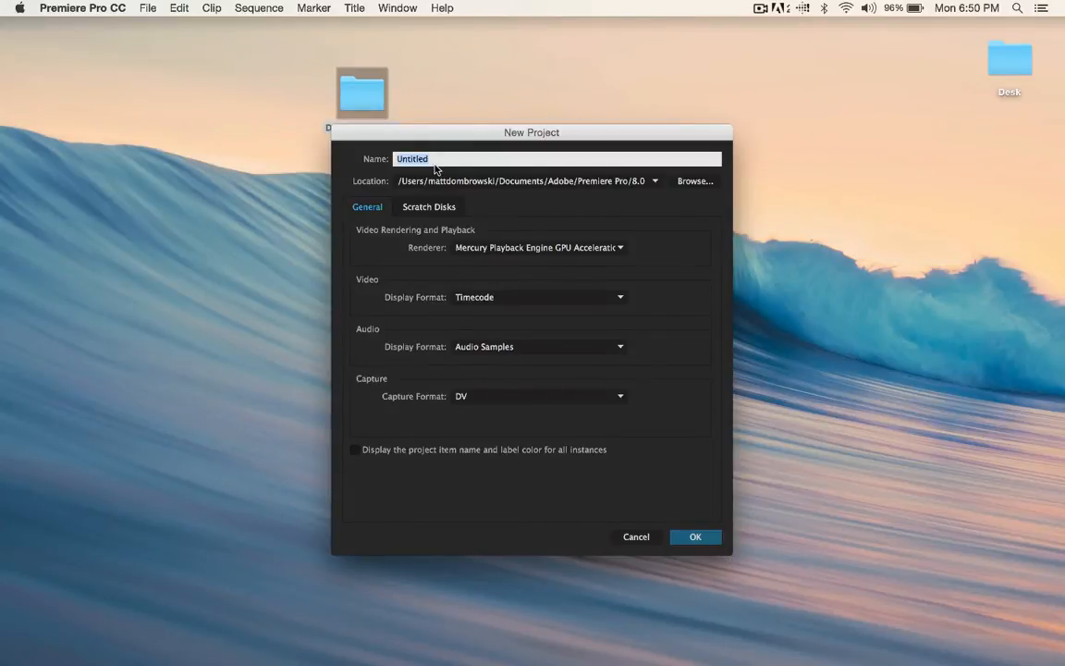
pyautogui.write('NatureVideo')
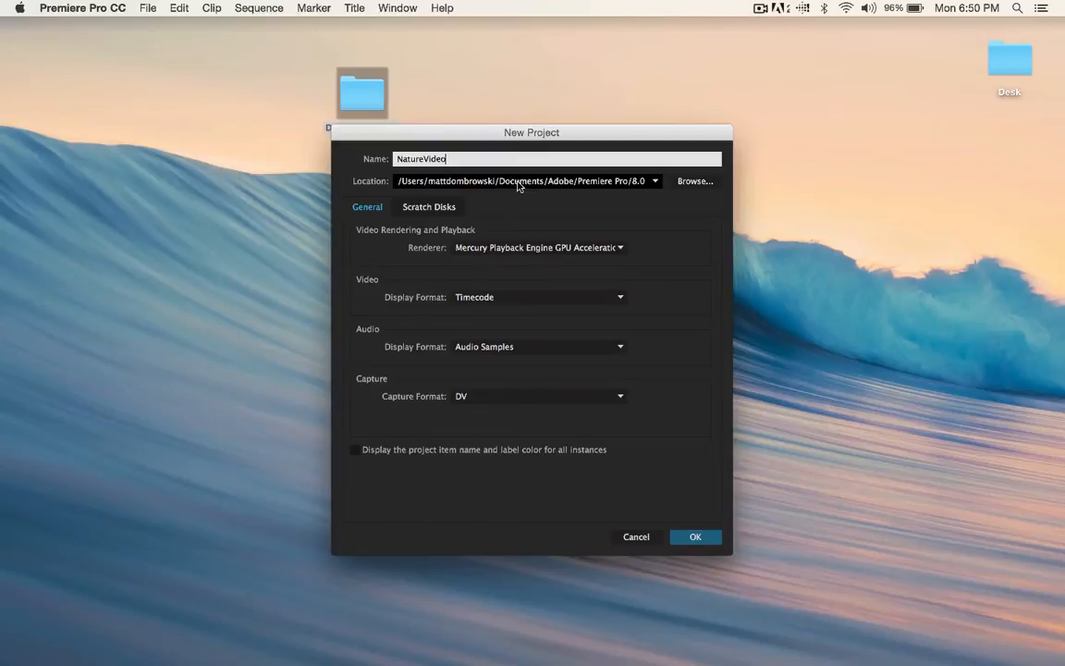
pyautogui.click(695, 181)
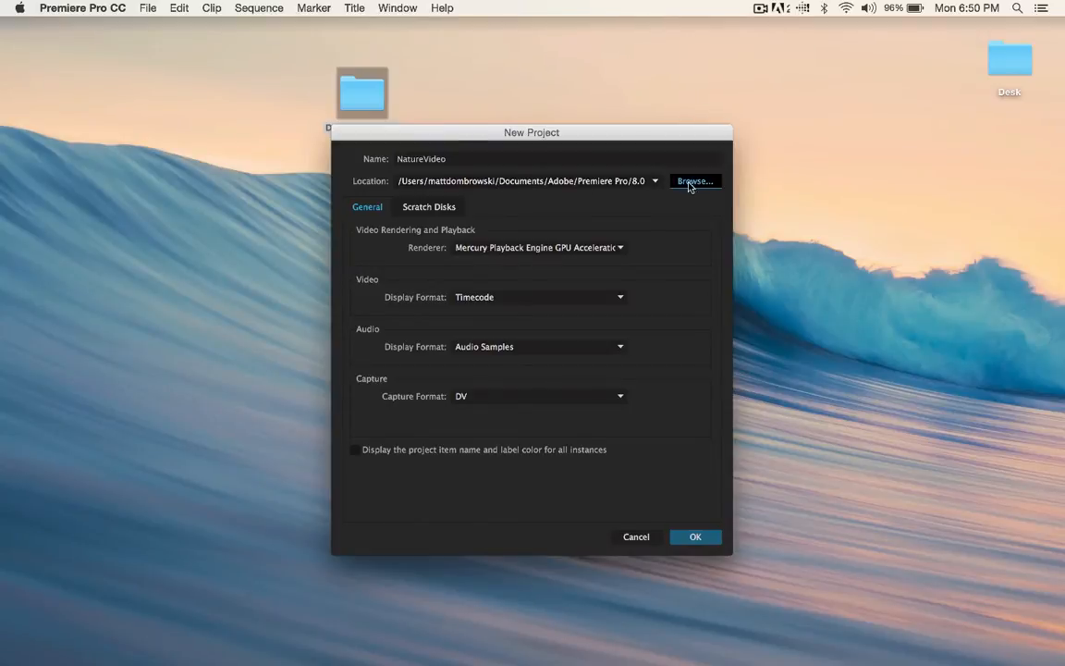
pyautogui.click(429, 306)
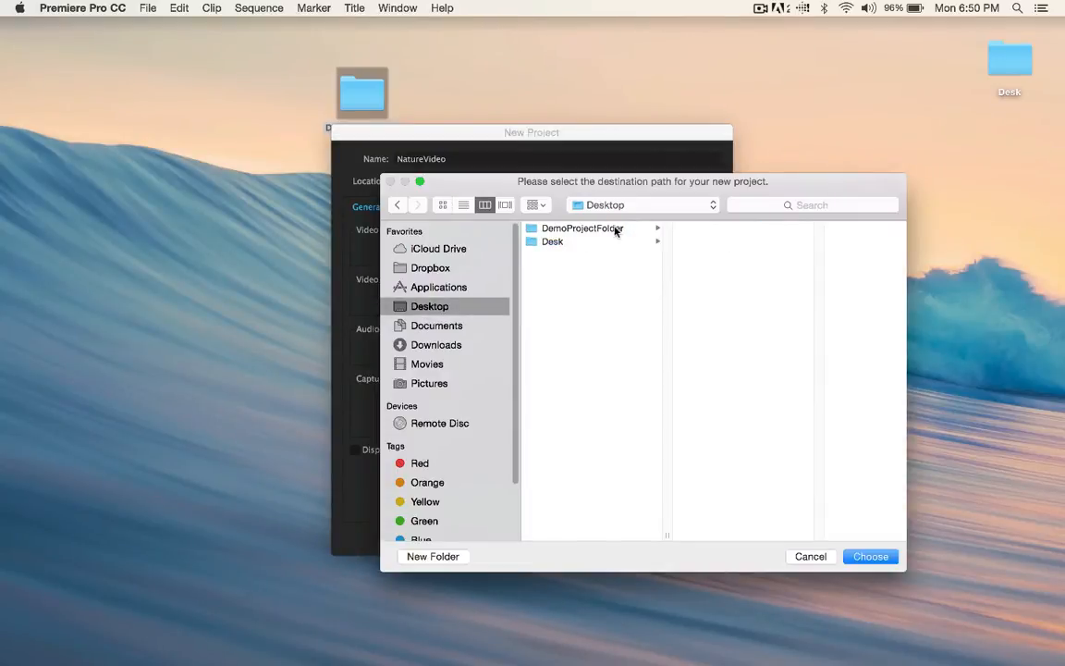
pyautogui.click(555, 229)
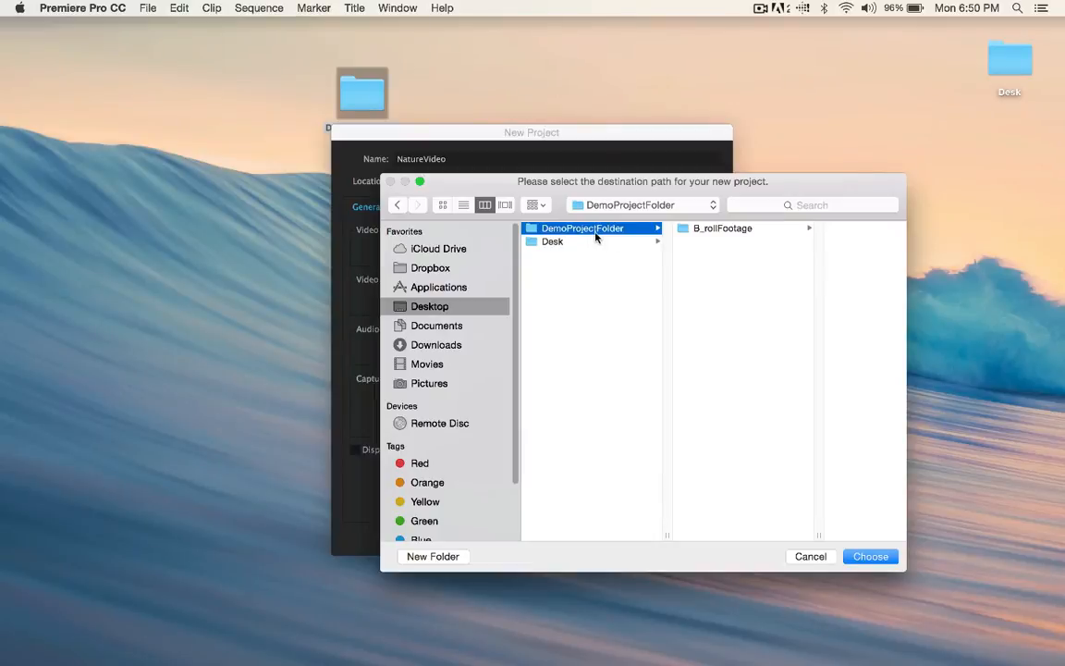
pyautogui.click(870, 557)
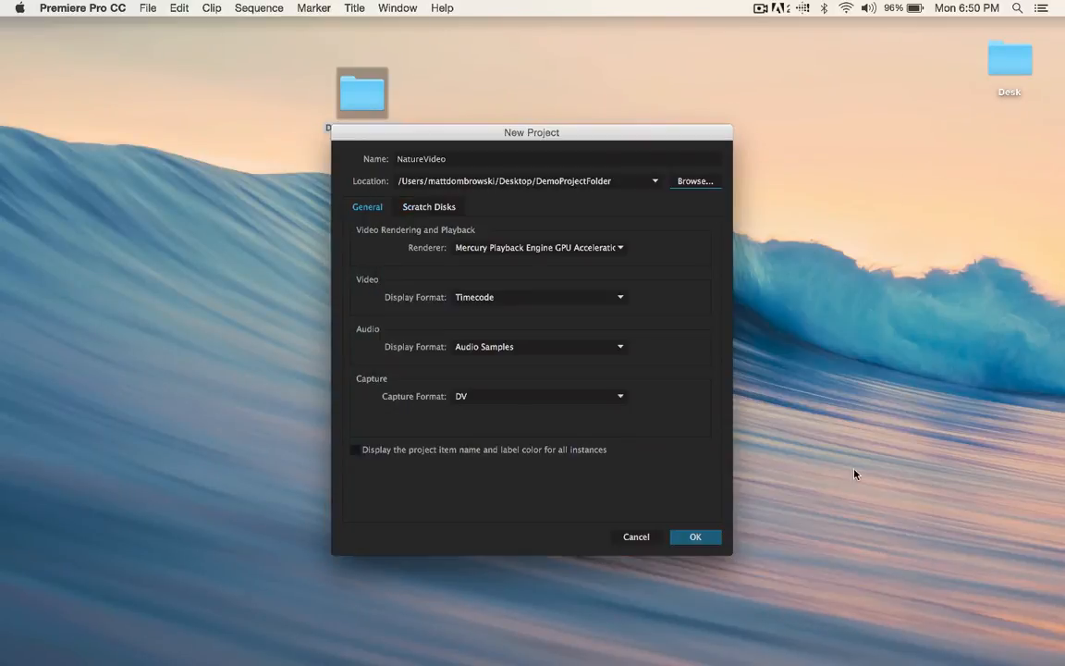
# Review the scratch disk locations for the new project and return to its general settings
pyautogui.click(454, 209)
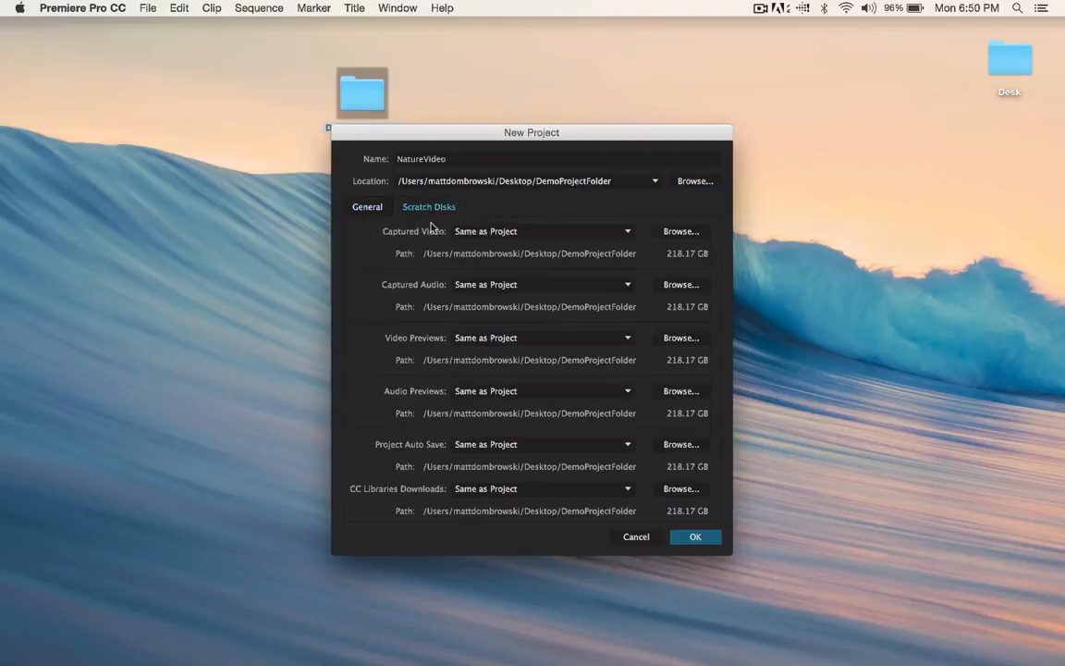
pyautogui.click(374, 216)
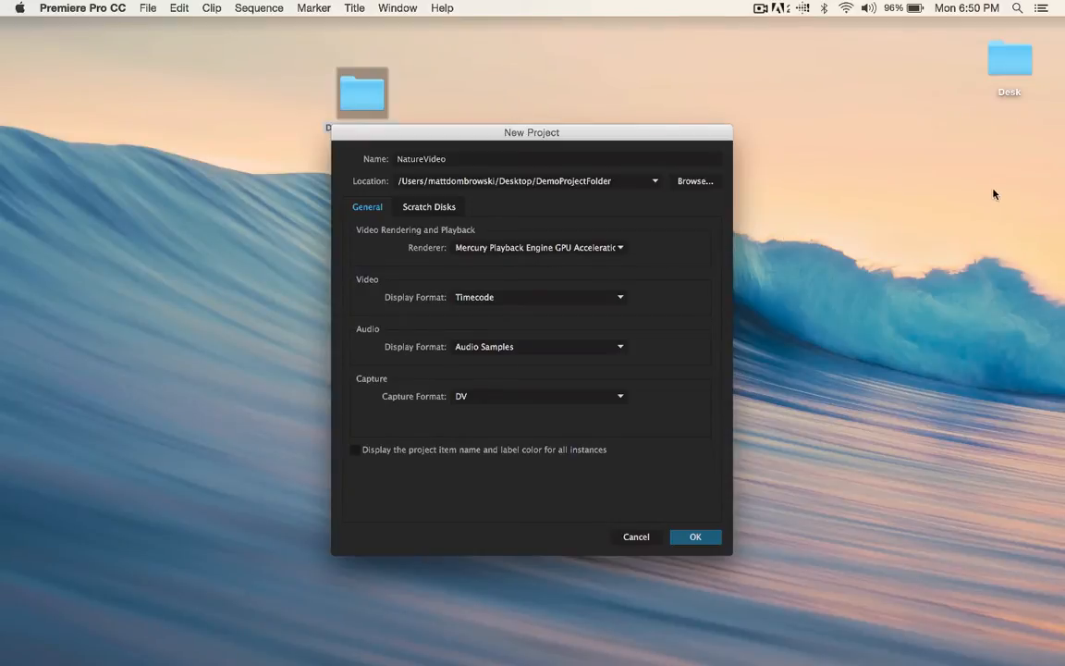
# Move DemoProjectFolder clear of the New Project dialog on the desktop and reposition the dialog higher up
pyautogui.moveTo(368, 80); pyautogui.dragTo(148, 97)
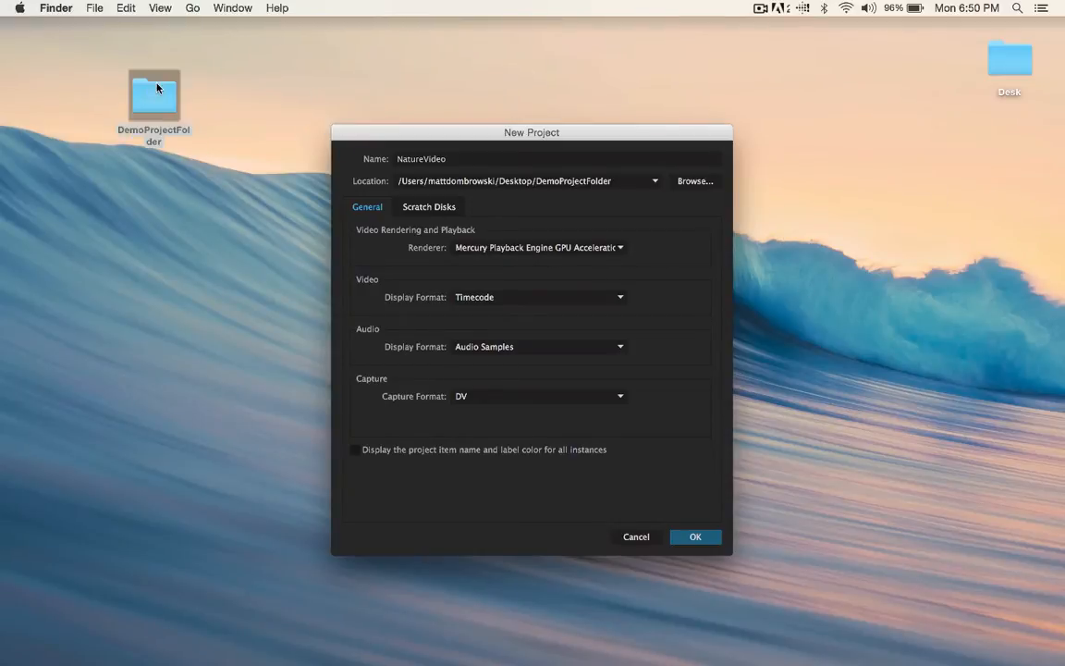
pyautogui.click(471, 136)
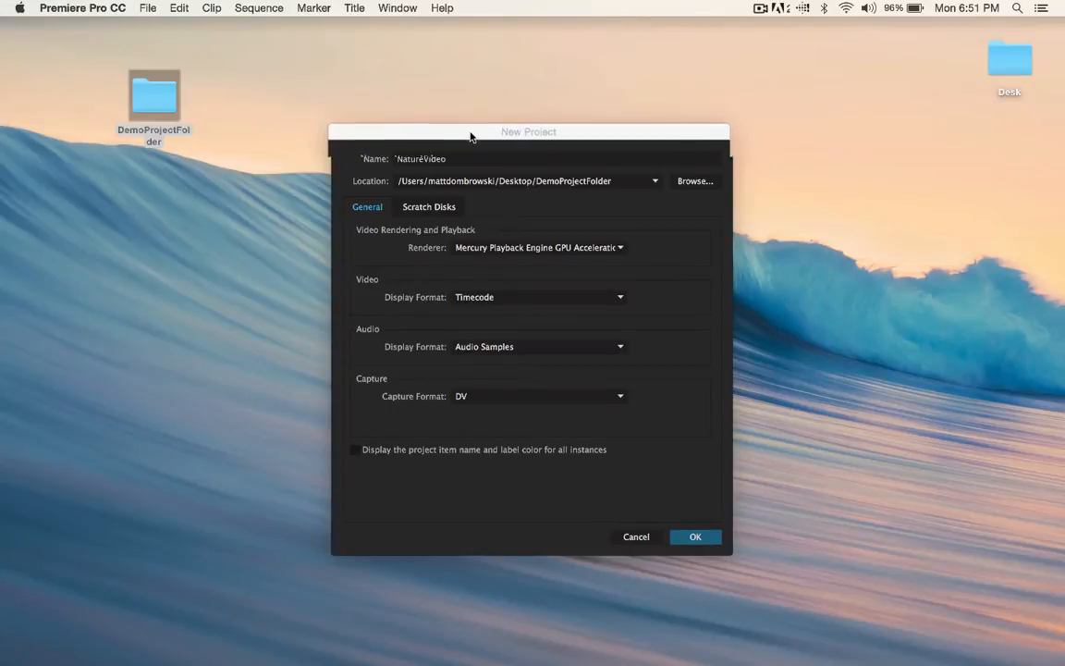
pyautogui.moveTo(471, 136); pyautogui.dragTo(429, 84)
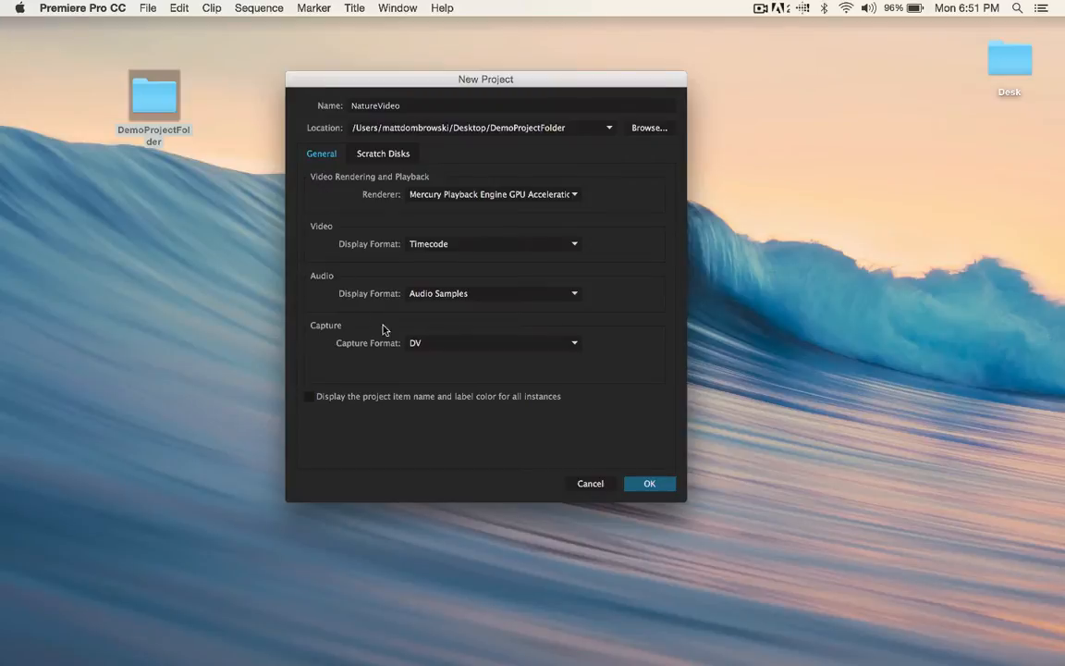
# Review the available options for the project's capture format, audio and video display formats, and renderer
pyautogui.click(484, 347)
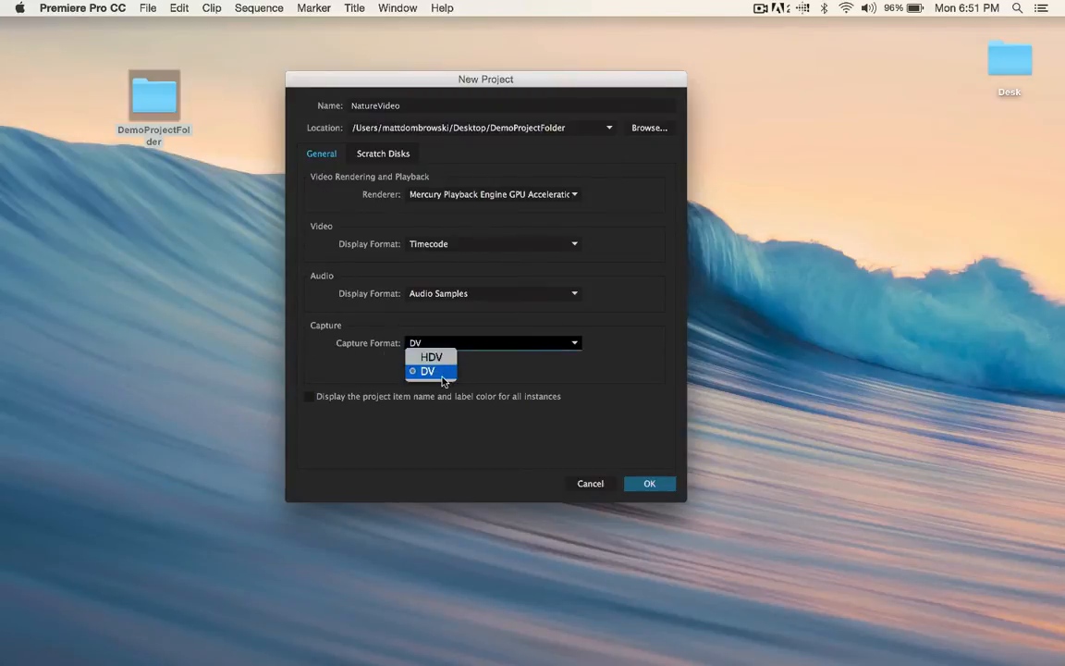
pyautogui.click(507, 373)
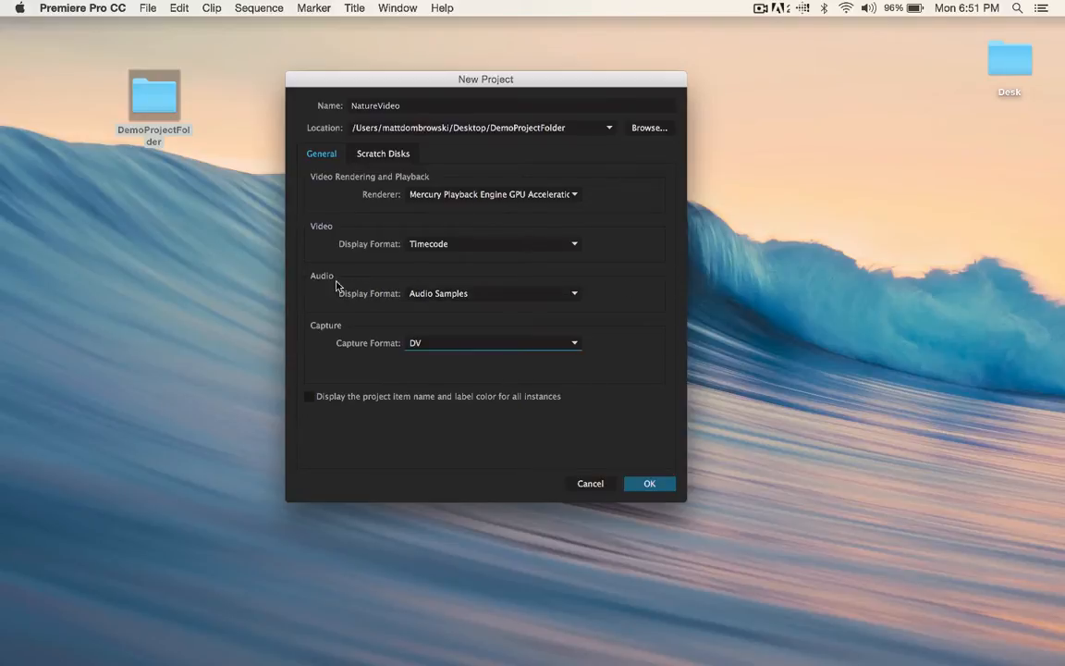
pyautogui.click(496, 294)
pyautogui.click(497, 298)
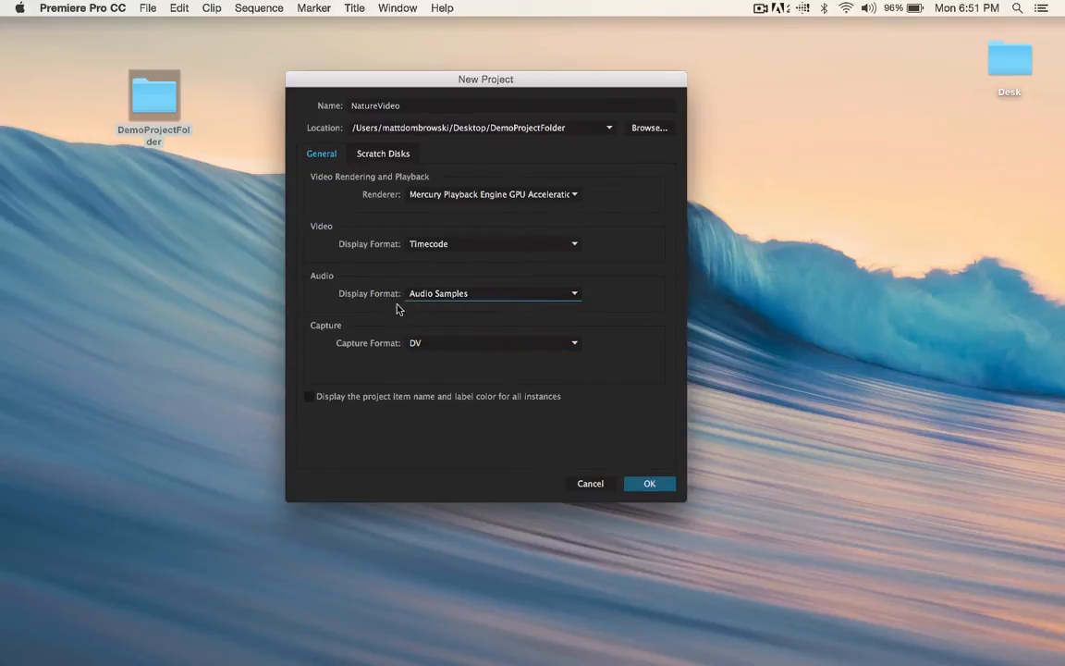
pyautogui.click(437, 296)
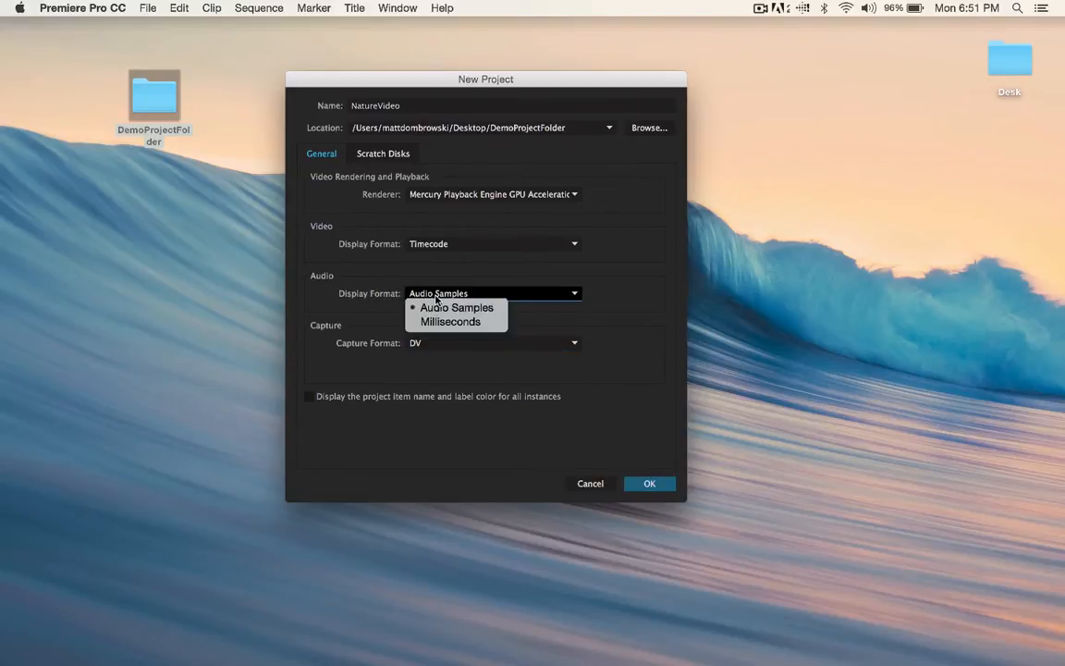
pyautogui.click(363, 319)
pyautogui.click(483, 245)
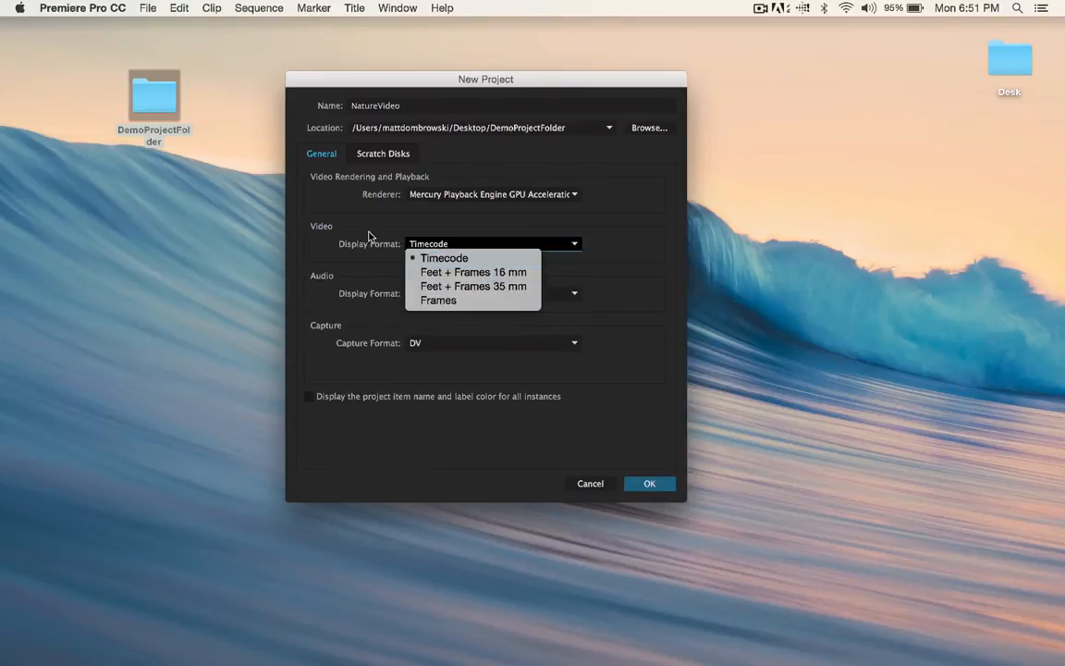
pyautogui.click(463, 260)
pyautogui.click(570, 195)
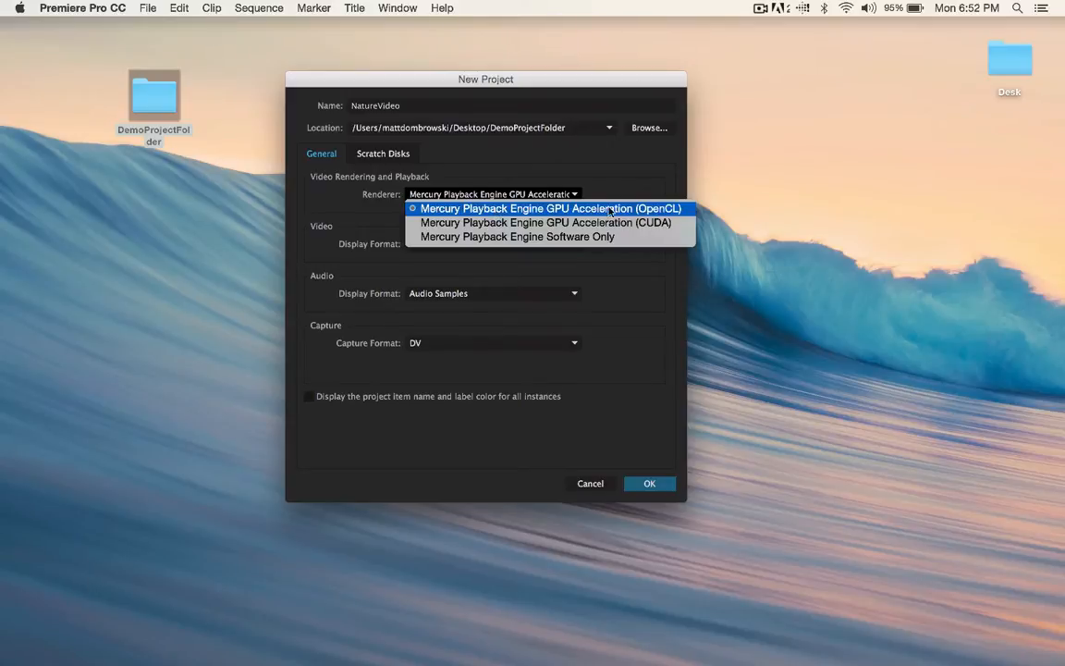
pyautogui.click(637, 166)
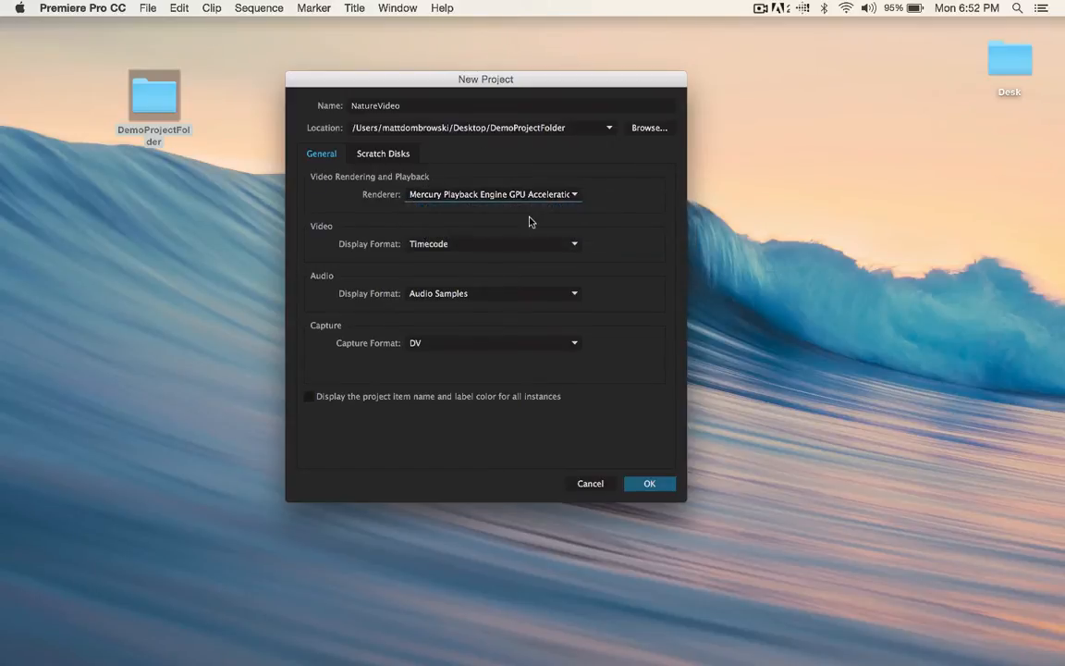
# Recheck the scratch disk paths against the general settings and create the NatureVideo project
pyautogui.click(375, 157)
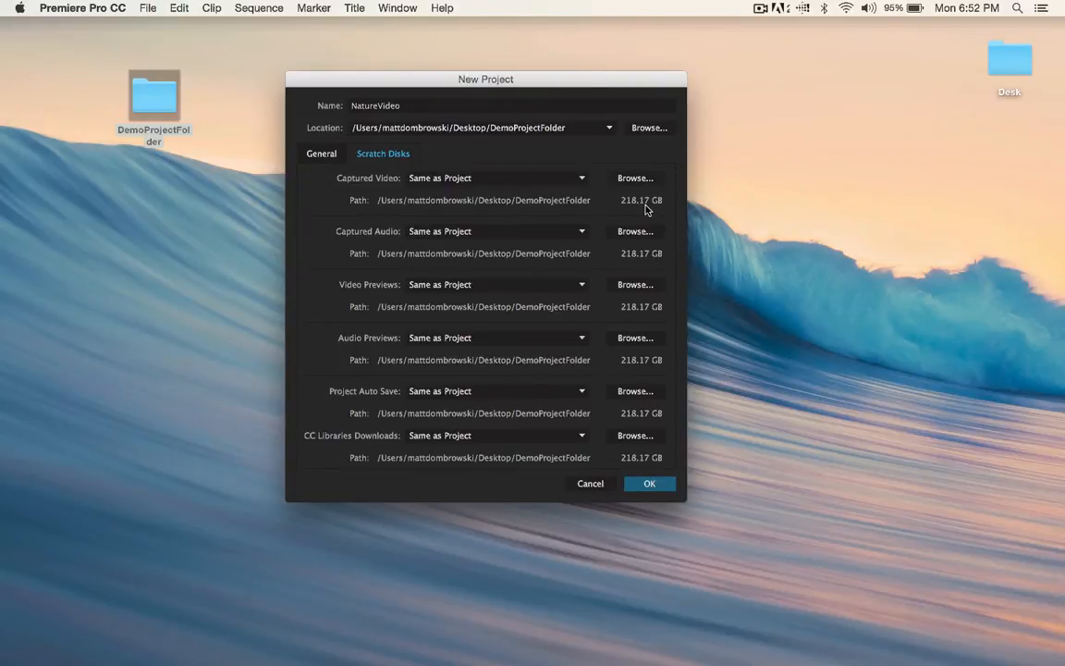
pyautogui.click(309, 160)
pyautogui.click(359, 152)
pyautogui.click(319, 154)
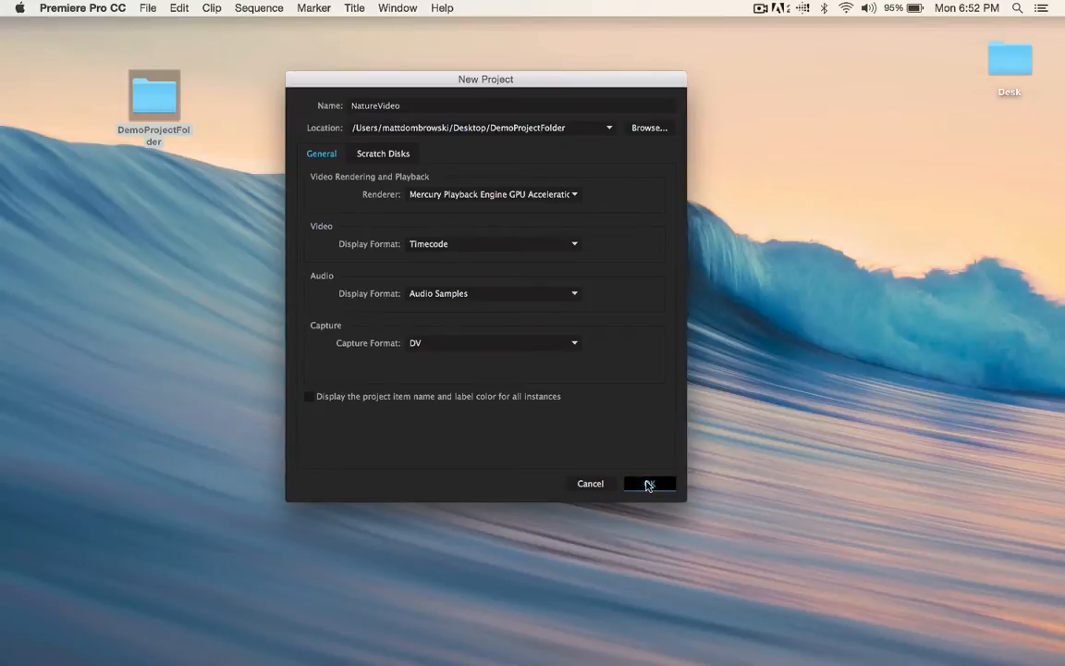
pyautogui.click(650, 485)
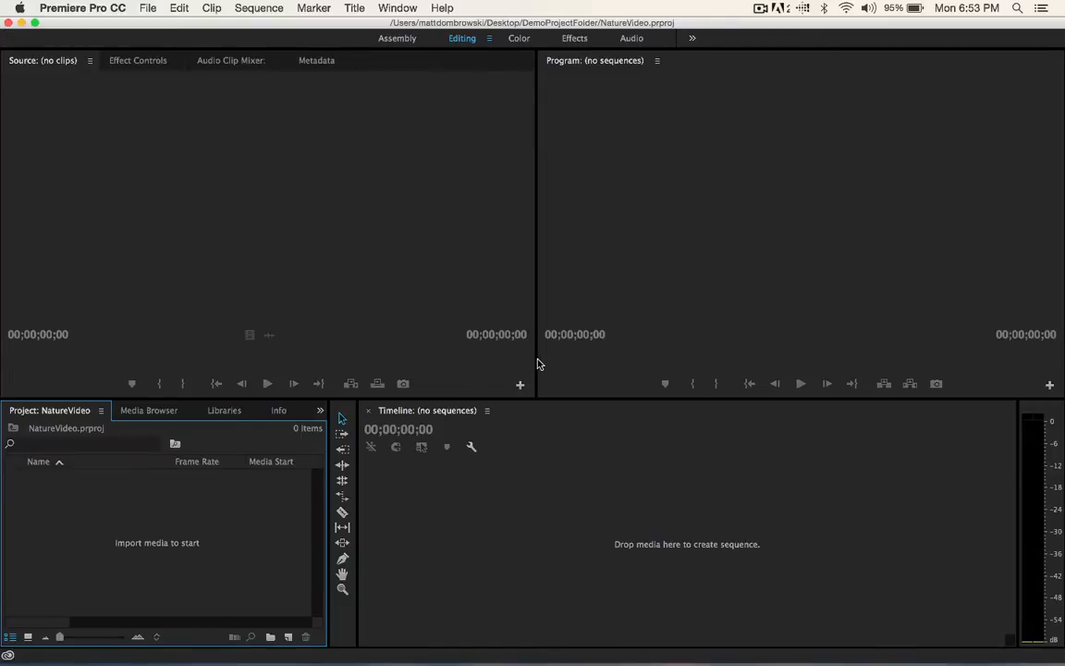
# Shift the divider between the monitors and the lower panels, and widen the Audio Meters panel
pyautogui.moveTo(538, 363); pyautogui.dragTo(539, 398)
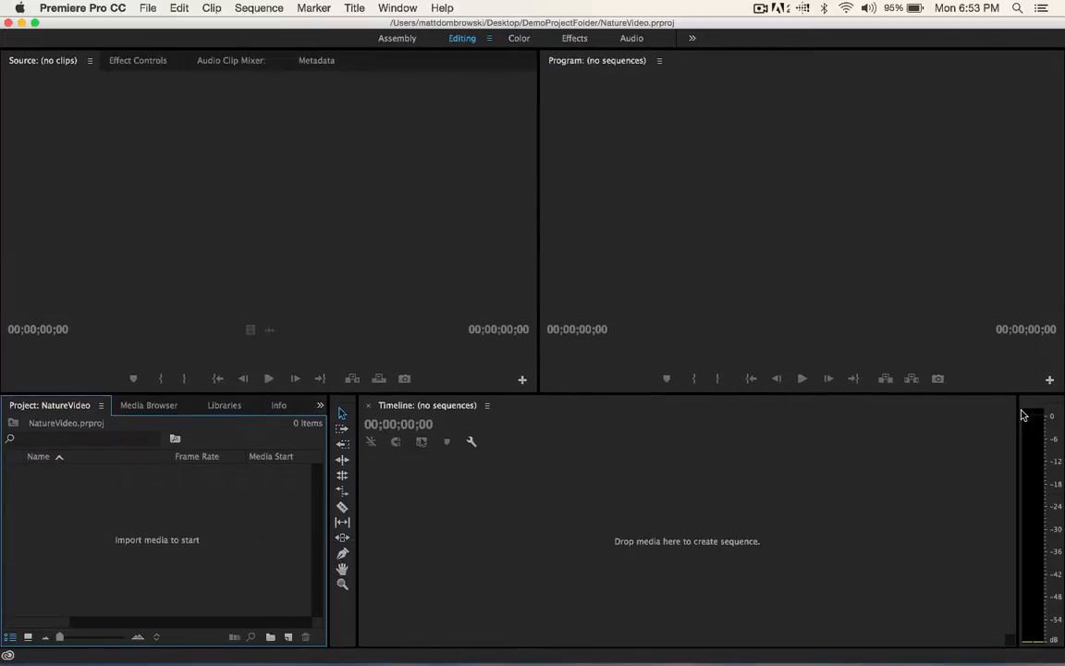
pyautogui.moveTo(1015, 417); pyautogui.dragTo(965, 427)
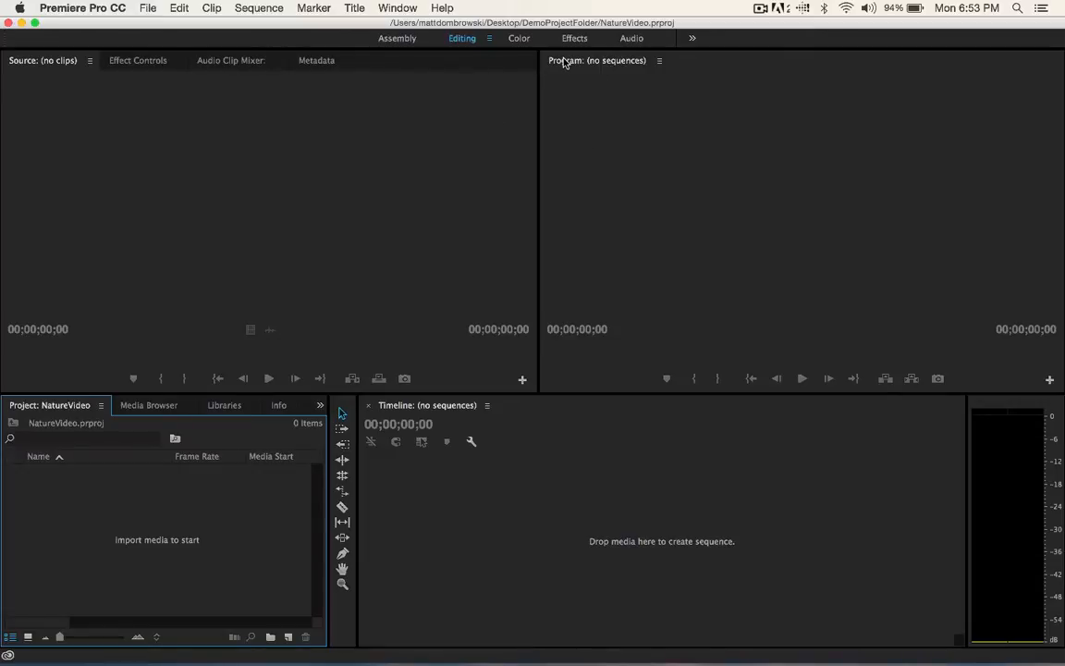
# Dock the Program Monitor into the Source Monitor's group, return it to its own frame, and narrow the Source Monitor
pyautogui.moveTo(578, 62); pyautogui.dragTo(162, 190)
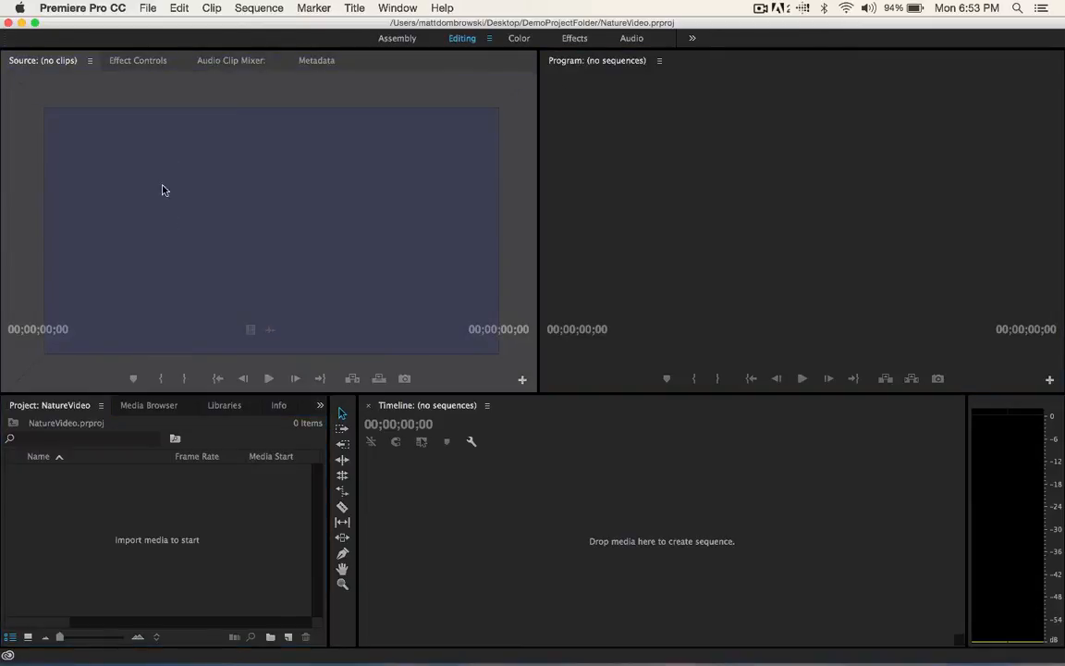
pyautogui.moveTo(180, 247); pyautogui.dragTo(180, 247)
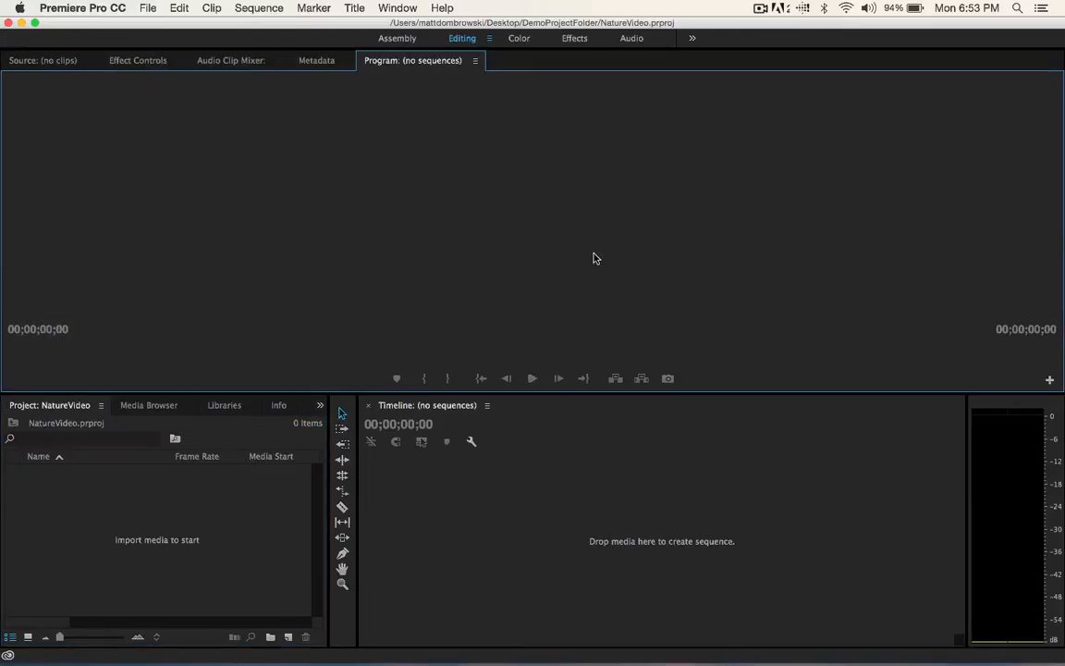
pyautogui.moveTo(389, 61); pyautogui.dragTo(1050, 143)
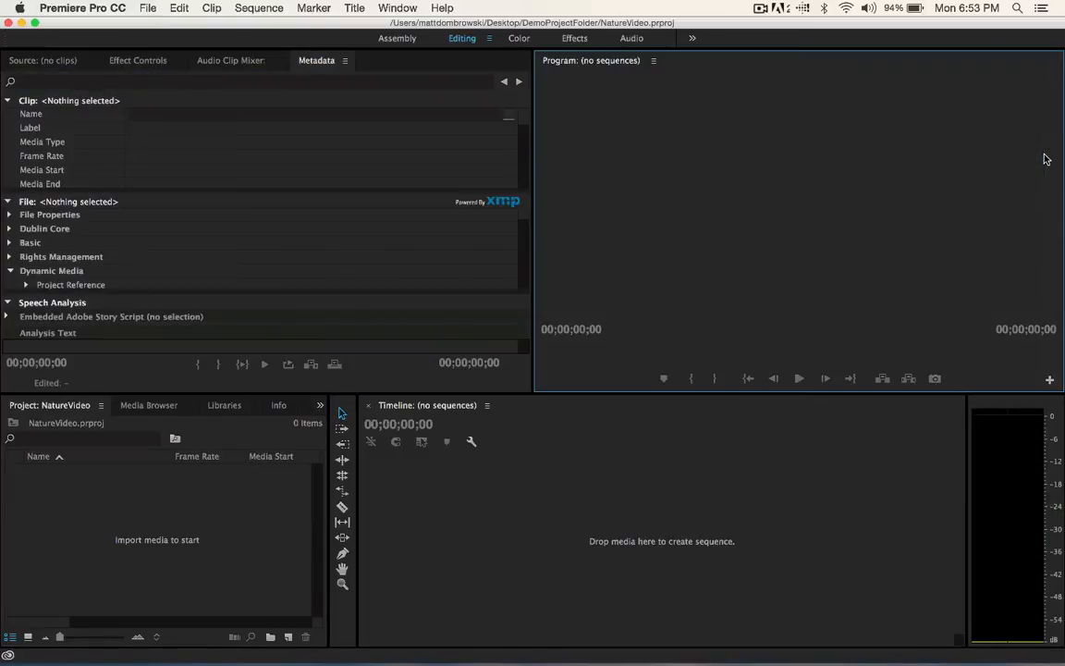
pyautogui.click(40, 62)
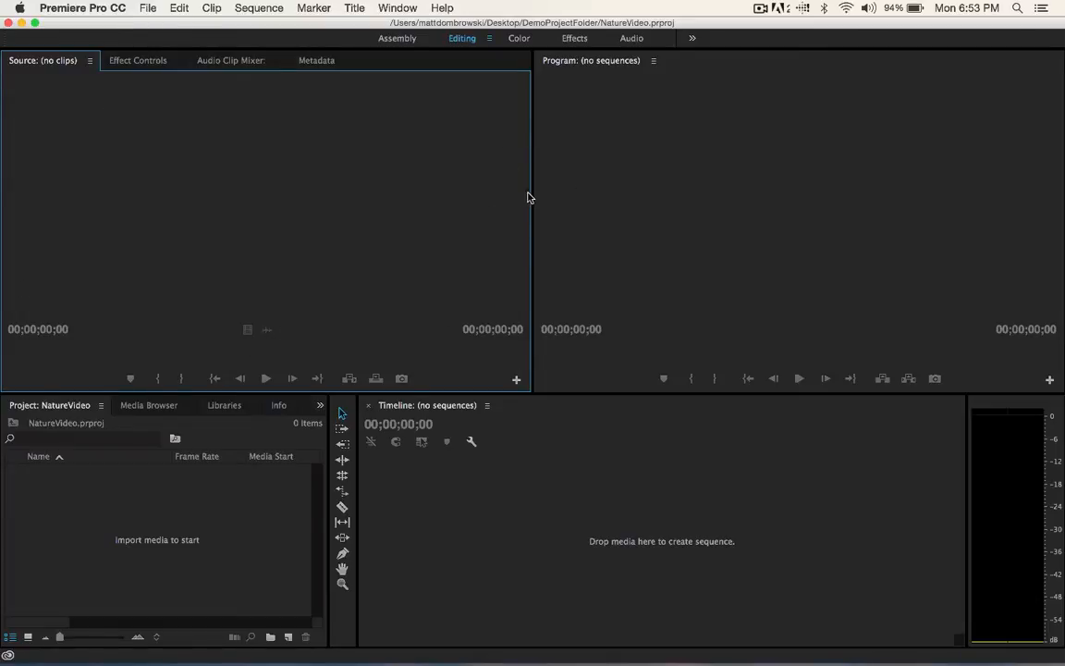
pyautogui.moveTo(527, 196); pyautogui.dragTo(506, 208)
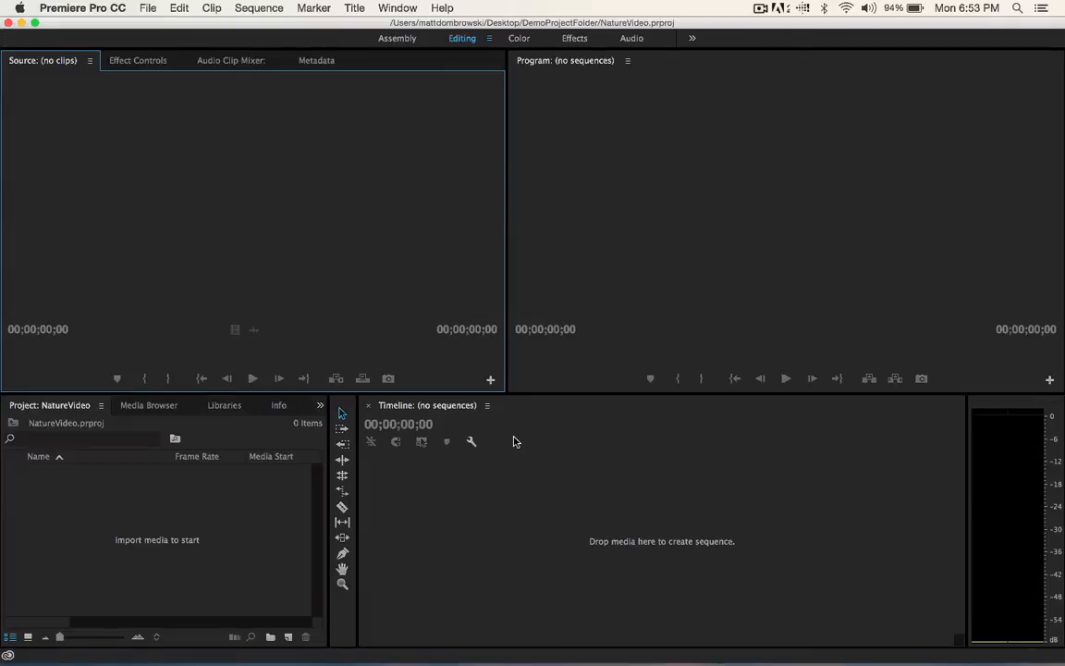
# Reset the Editing workspace to its saved layout
pyautogui.click(399, 9)
pyautogui.moveTo(403, 25)
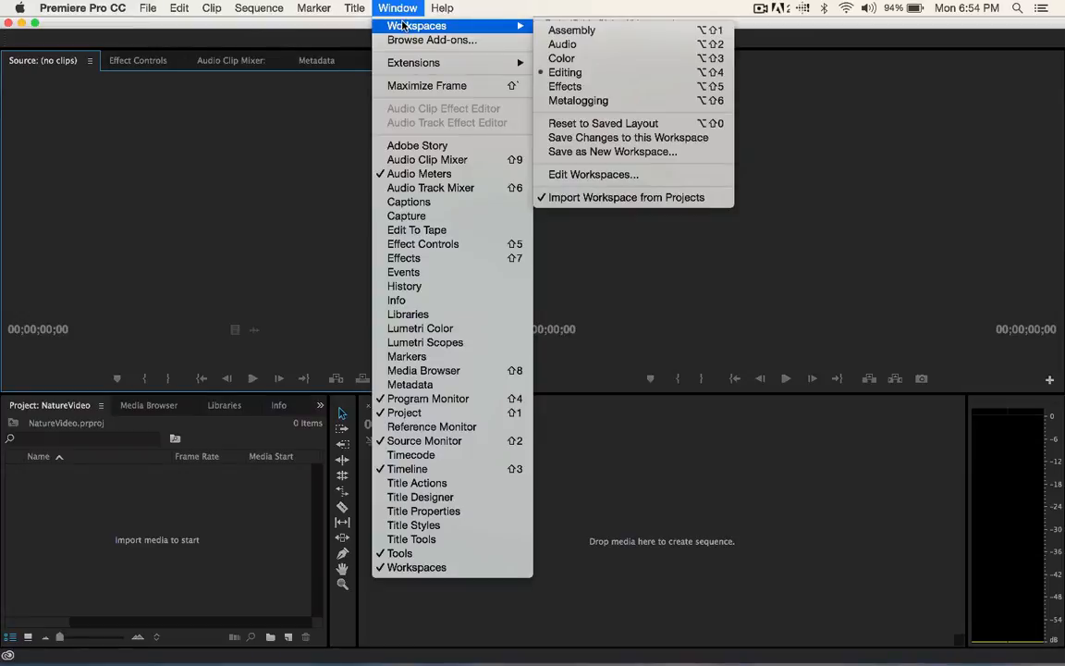
pyautogui.click(574, 74)
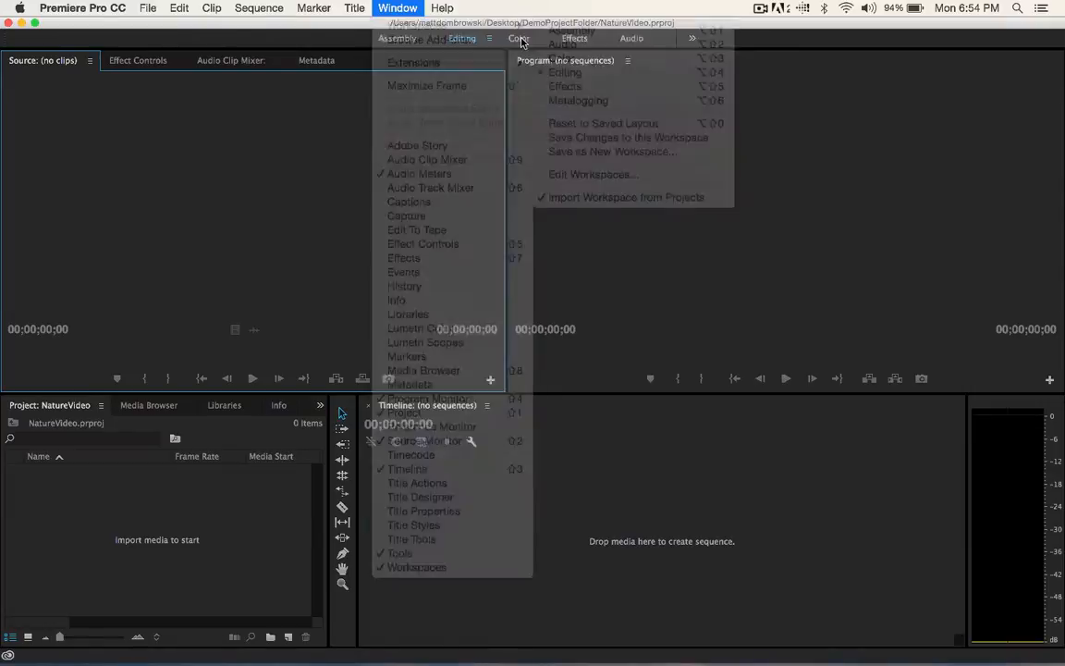
pyautogui.click(398, 7)
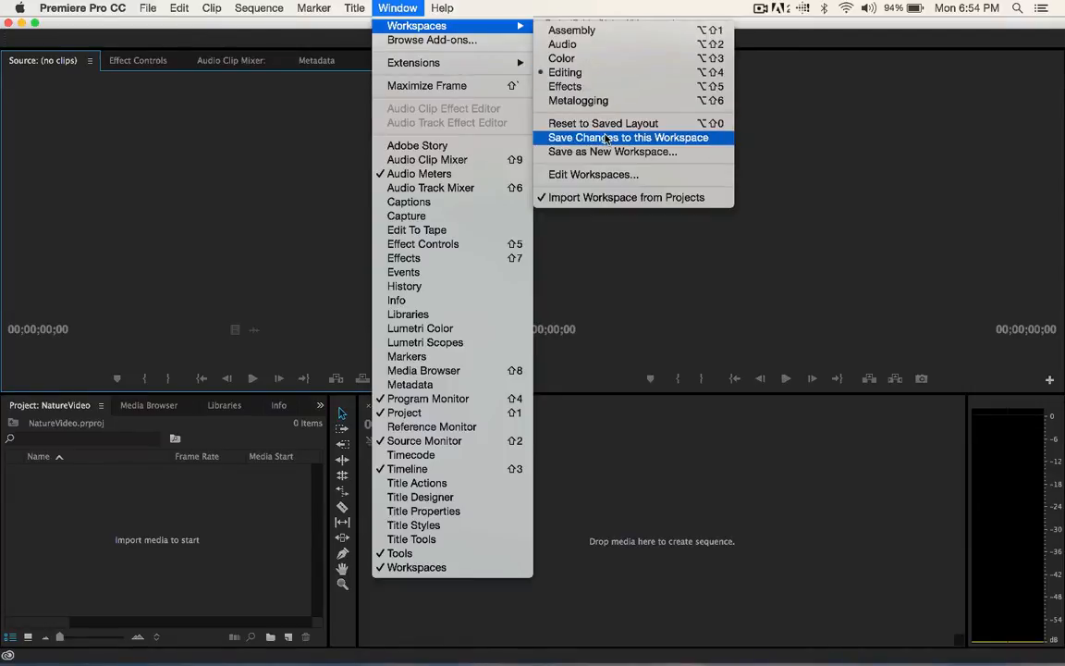
pyautogui.click(555, 126)
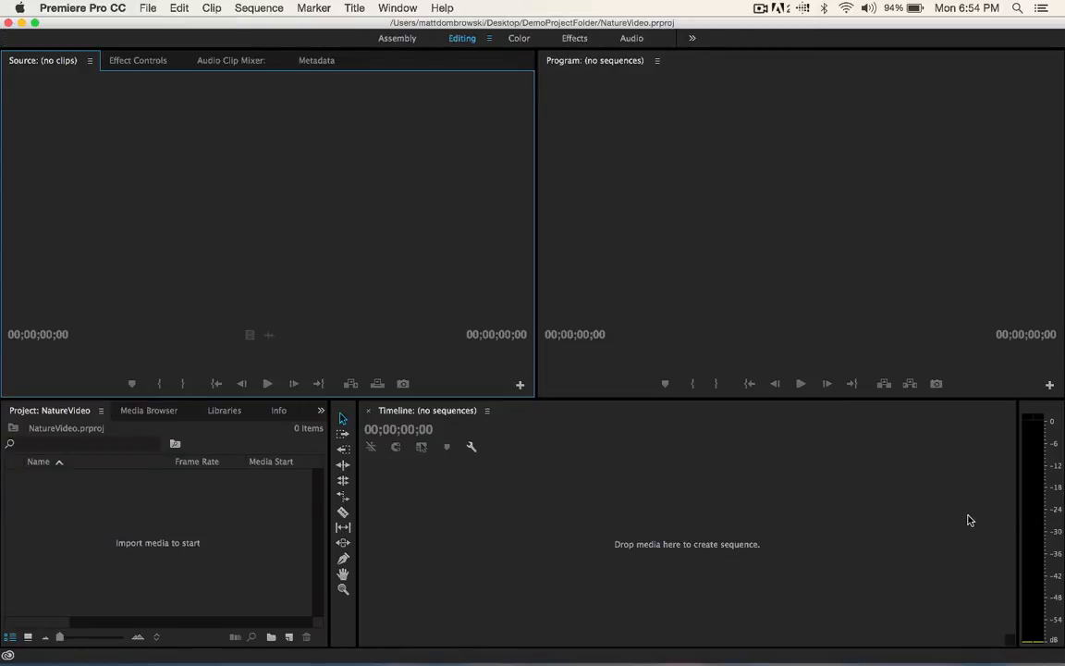
# Switch the active panel among the Project panel, Timeline, Program Monitor and Source Monitor
pyautogui.click(201, 537)
pyautogui.click(611, 516)
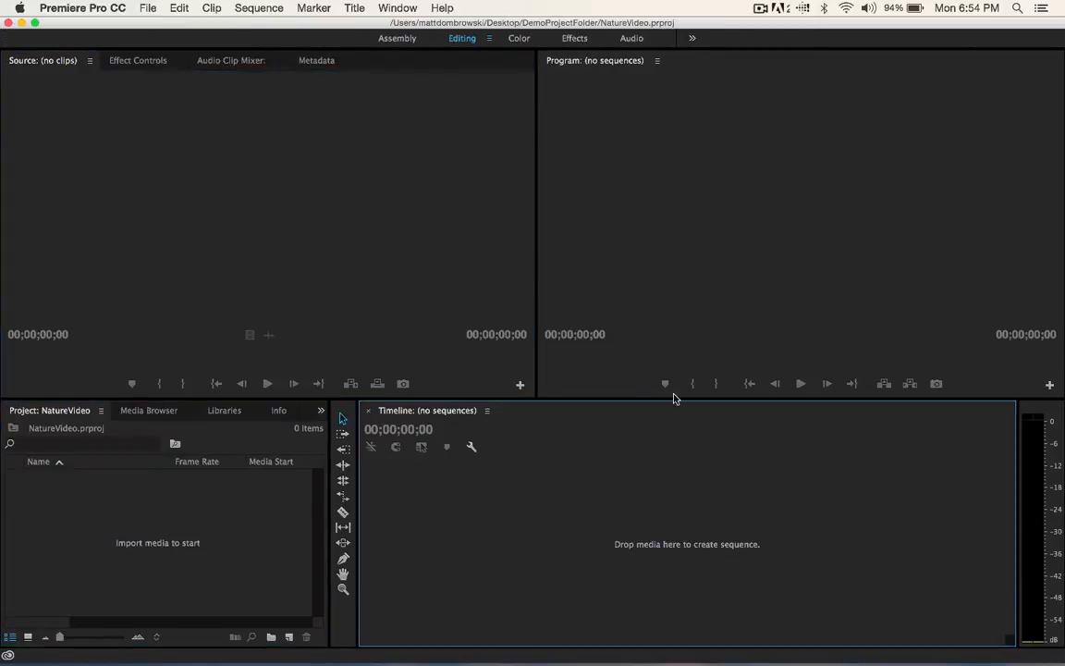
pyautogui.click(674, 394)
pyautogui.click(238, 268)
pyautogui.click(595, 520)
pyautogui.click(193, 535)
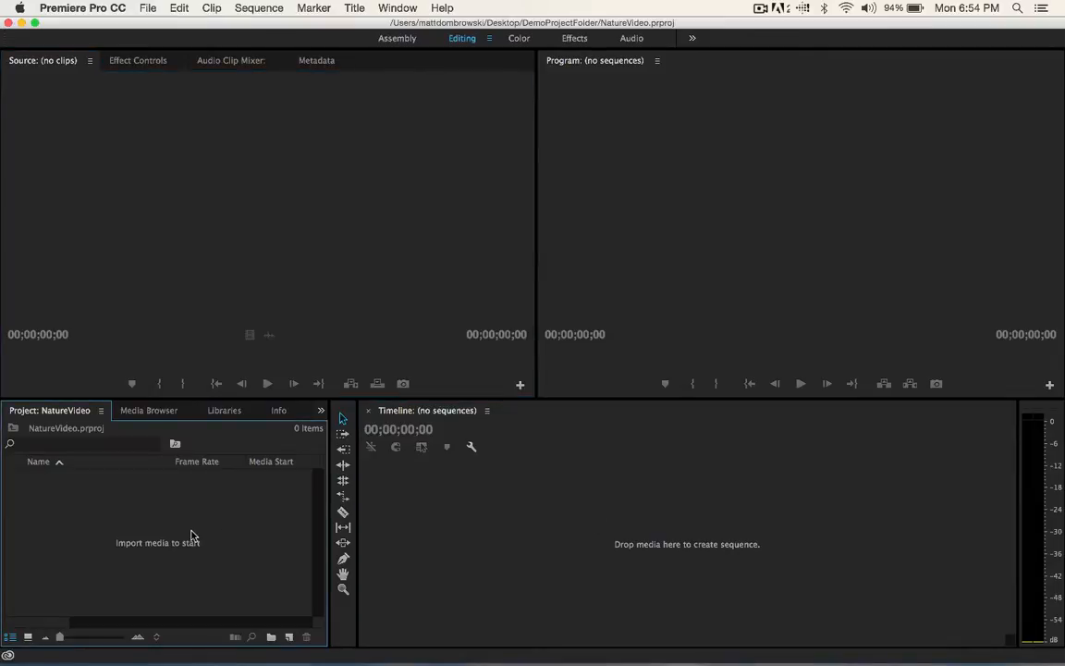
pyautogui.click(466, 529)
pyautogui.click(225, 520)
# Look through the Media Browser, Libraries and Info panels, and return to the NatureVideo Project panel
pyautogui.click(143, 414)
pyautogui.click(41, 413)
pyautogui.click(221, 416)
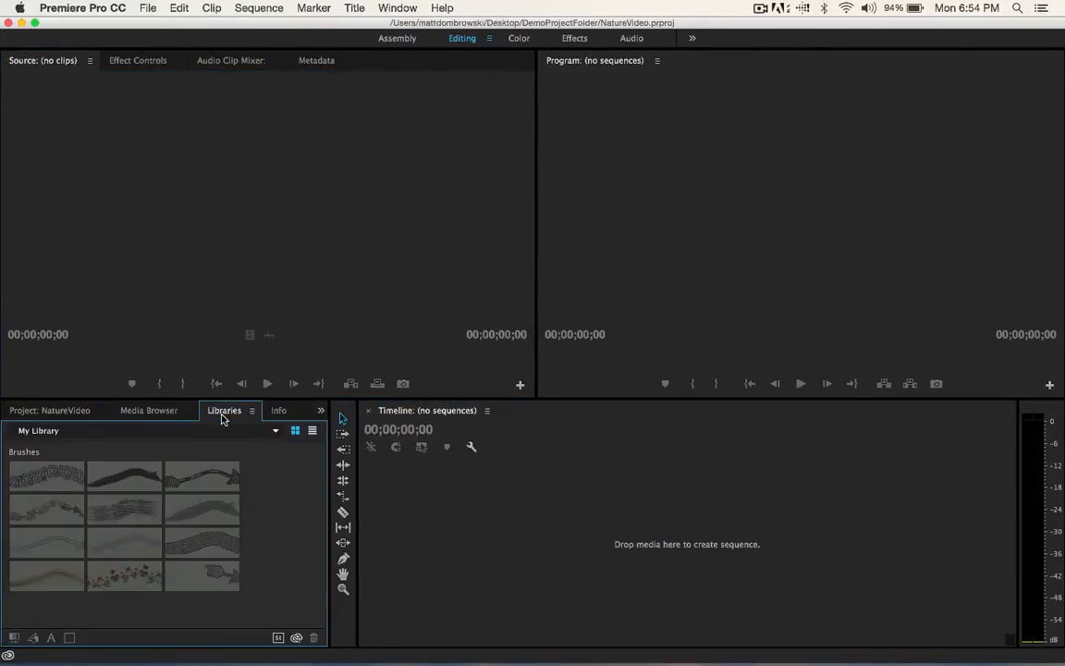
pyautogui.click(278, 411)
pyautogui.click(48, 413)
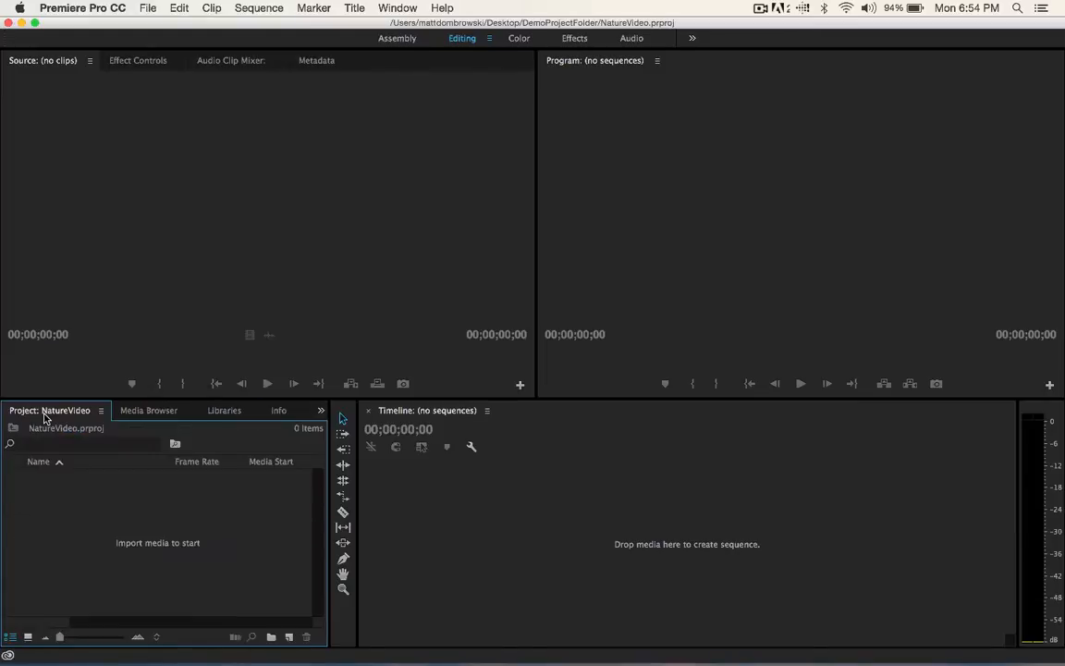
# Cycle the focus through the Source Monitor, Timeline, Program Monitor and Project panels, ending on the Source Monitor
pyautogui.click(699, 490)
pyautogui.click(273, 455)
pyautogui.hotkey('shift', '2')
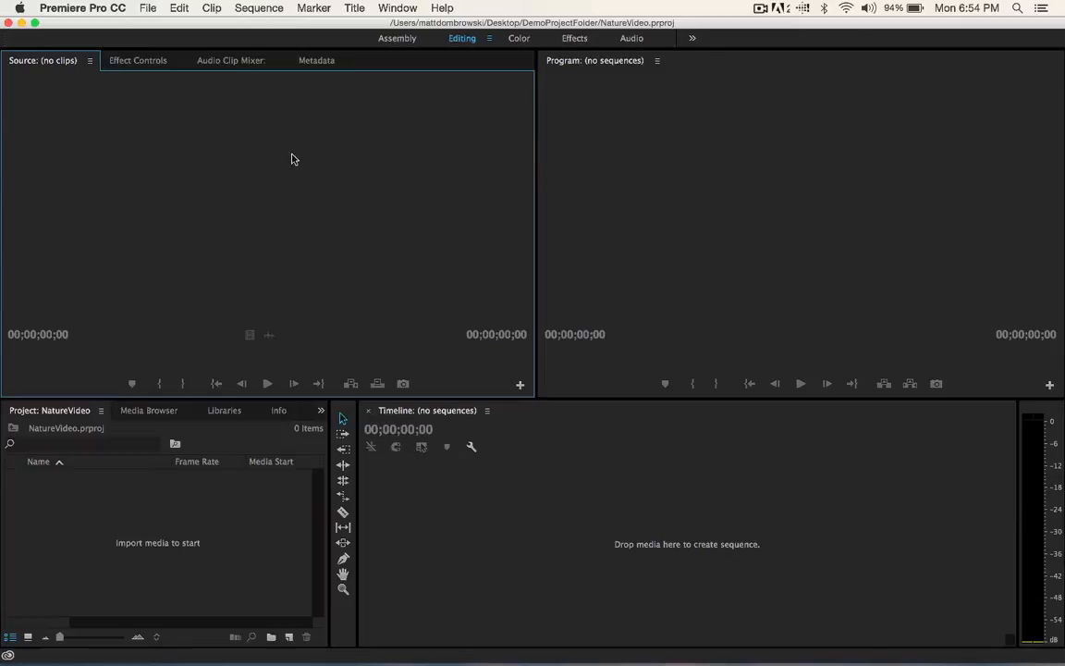
pyautogui.hotkey('shift', '3')
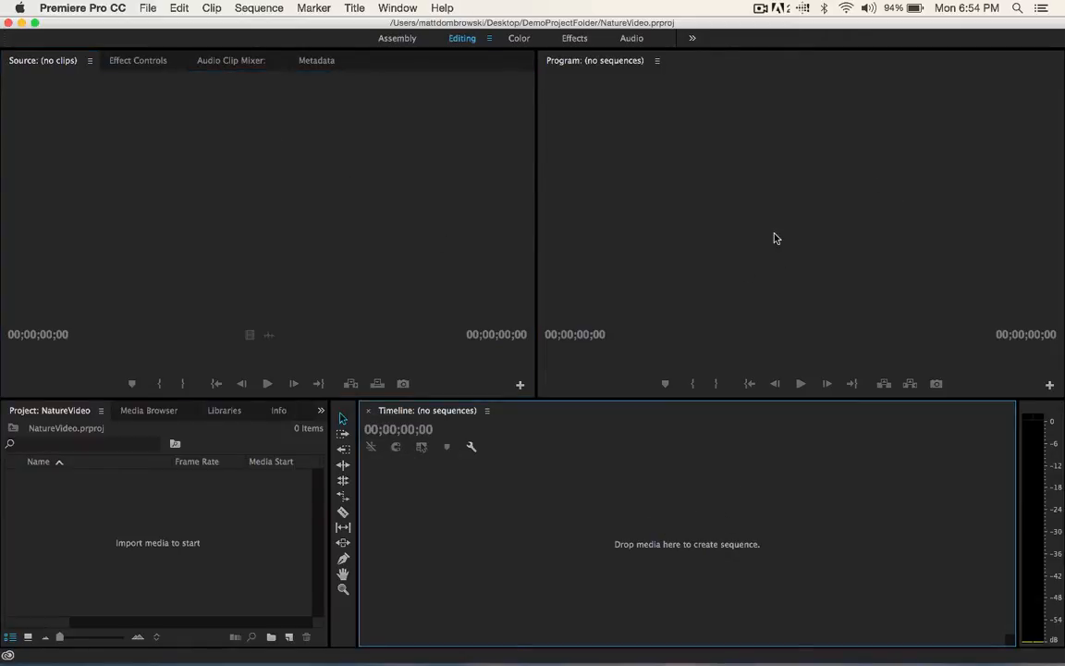
pyautogui.hotkey('shift', '4')
pyautogui.hotkey('shift', '1')
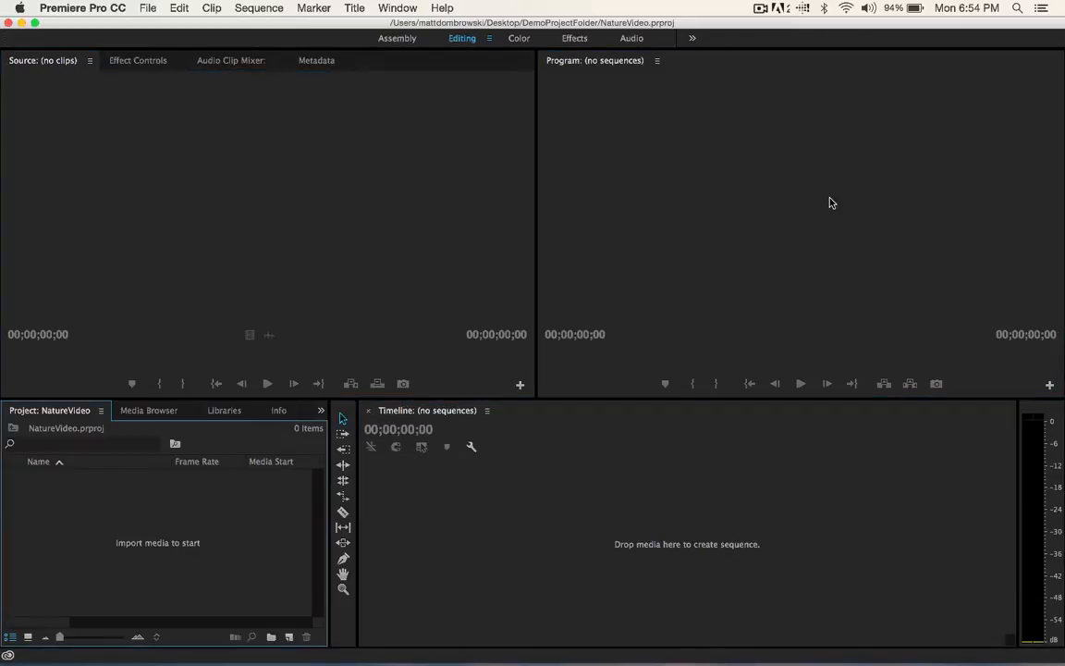
pyautogui.hotkey('shift', '2')
pyautogui.hotkey('shift', '3')
pyautogui.hotkey('shift', '4')
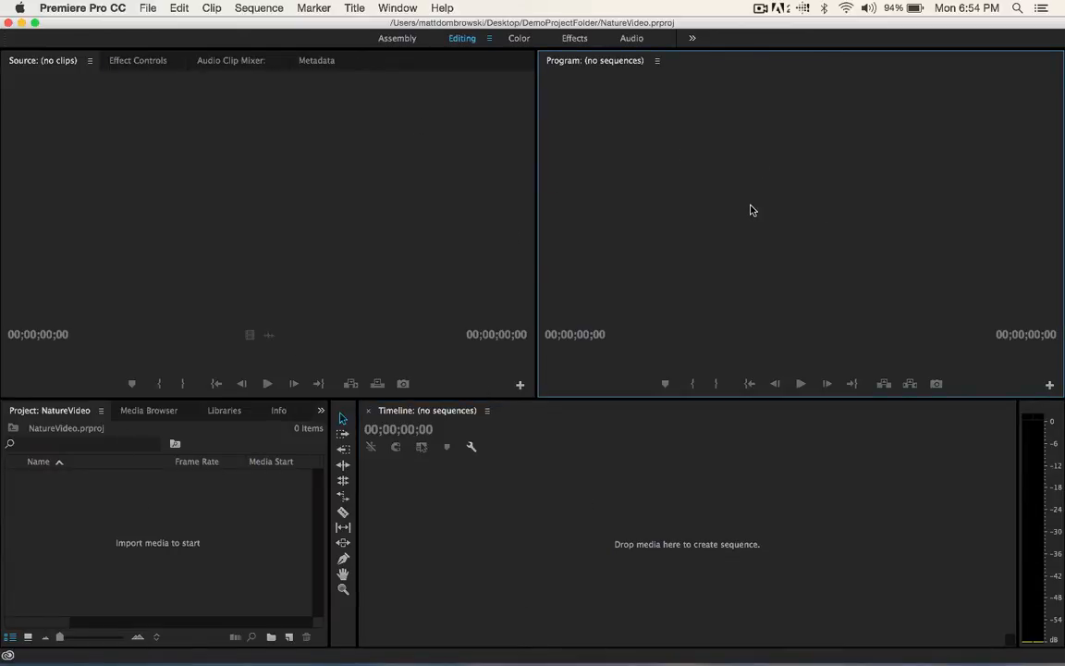
pyautogui.click(197, 259)
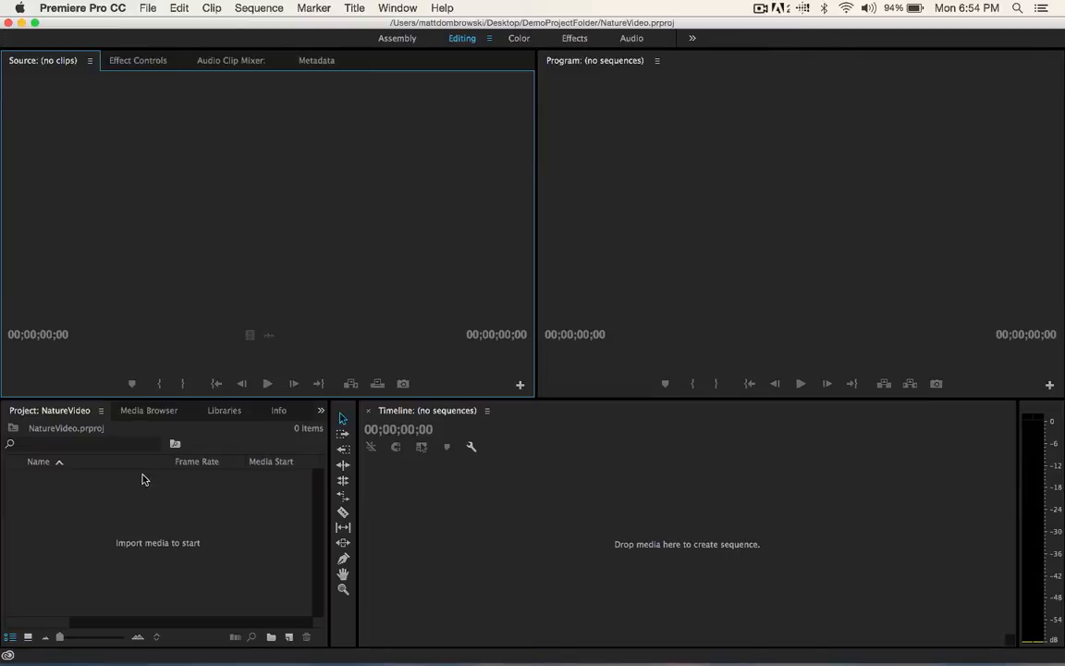
# Browse in the Media Browser from Macintosh HD to the user's Desktop, and open the B_rollFootage folder inside DemoProjectFolder
pyautogui.click(140, 518)
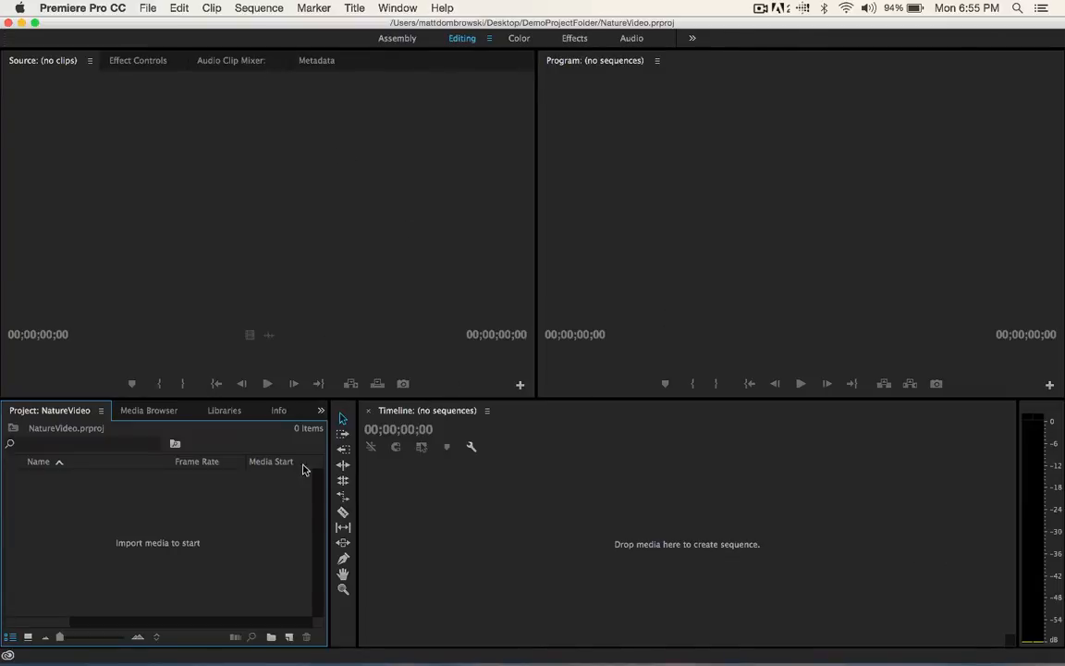
pyautogui.click(148, 410)
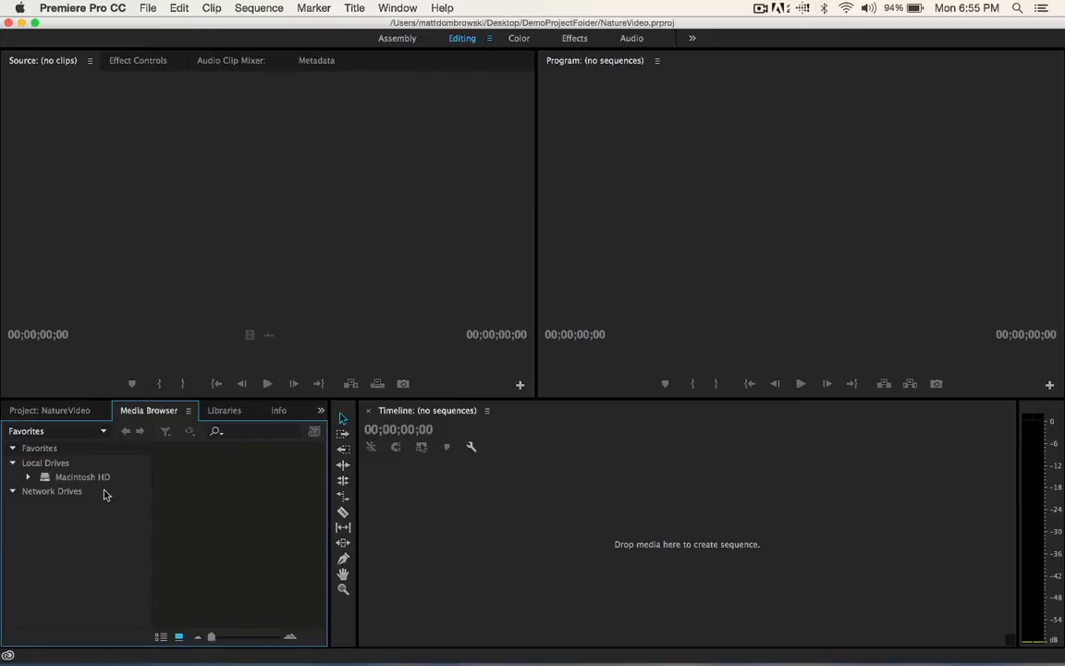
pyautogui.click(29, 476)
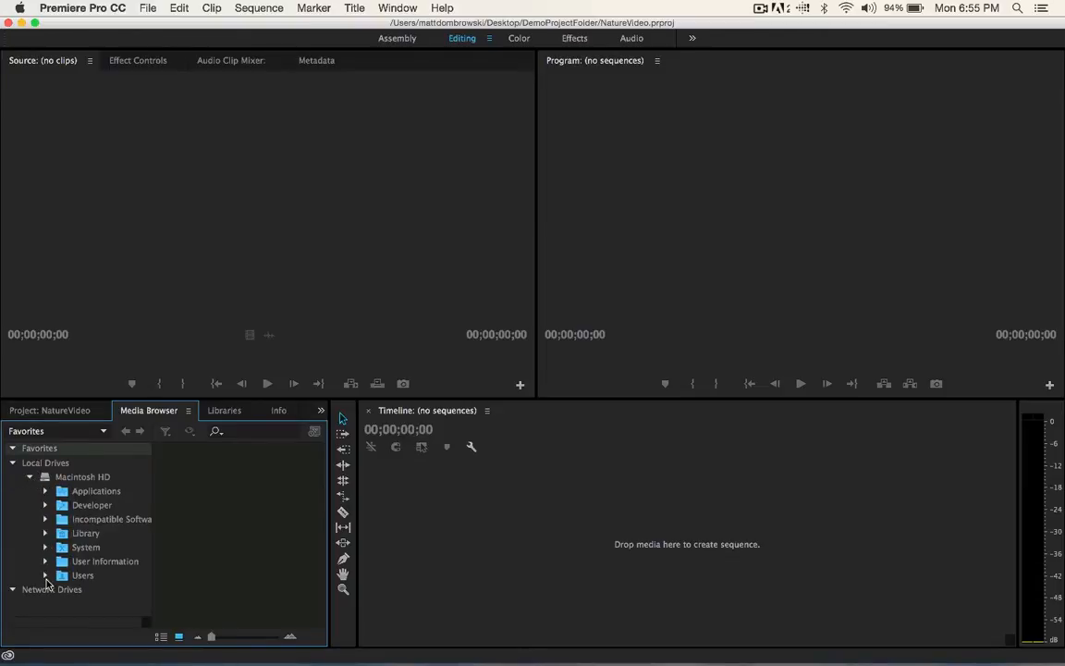
pyautogui.click(45, 576)
pyautogui.scroll(-1, 102, 592)
pyautogui.click(62, 581)
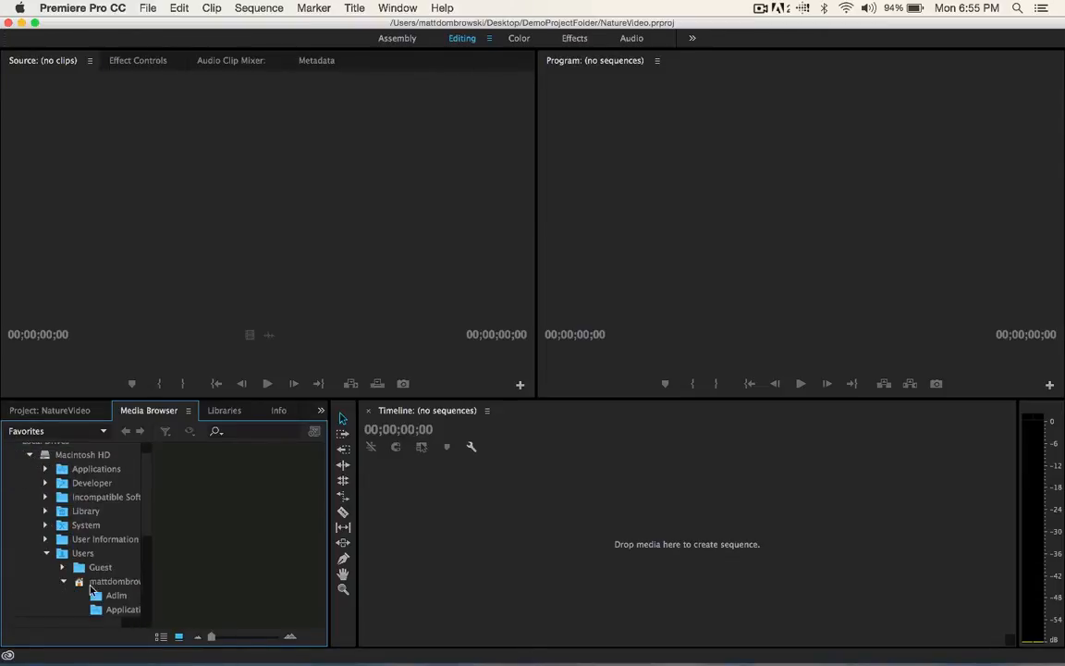
pyautogui.click(109, 581)
pyautogui.scroll(-5, 117, 549)
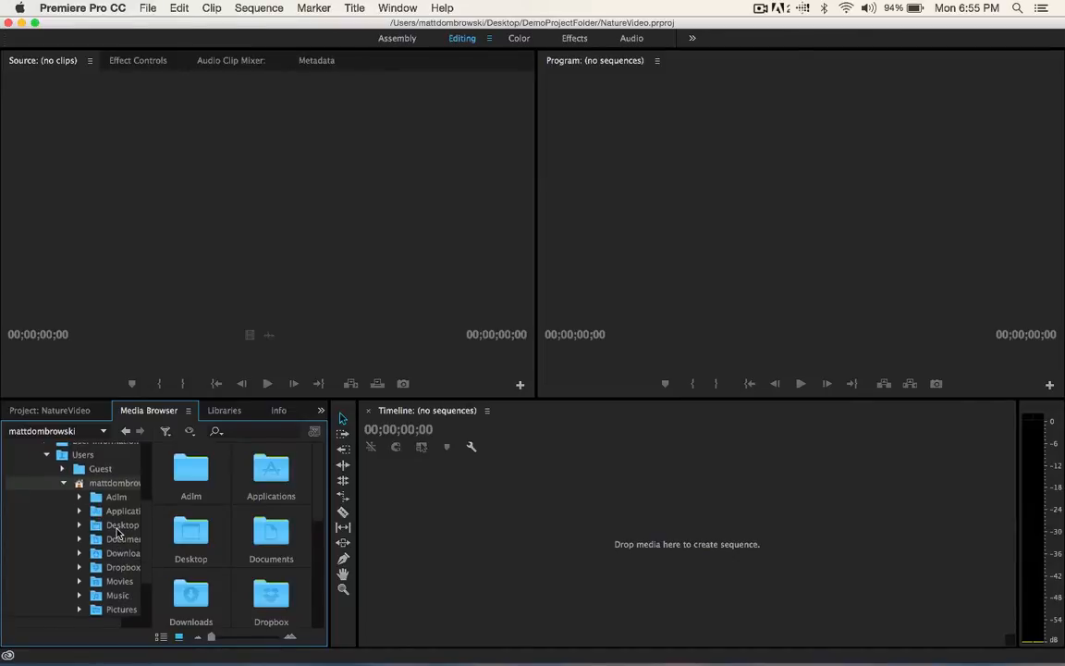
pyautogui.doubleClick(191, 529)
pyautogui.doubleClick(194, 488)
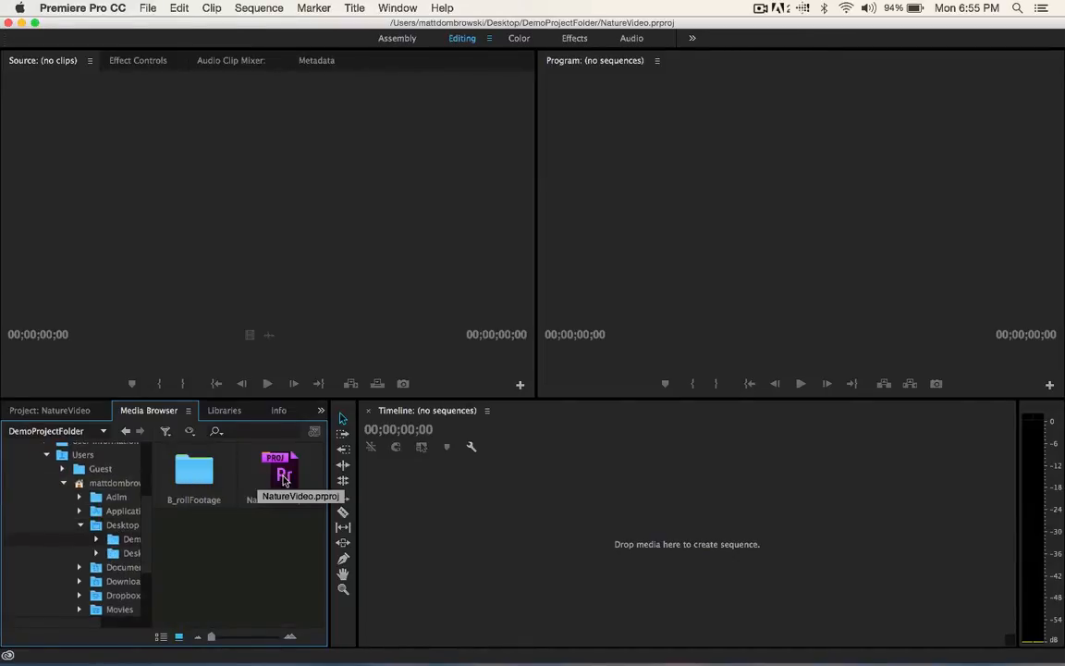
pyautogui.doubleClick(194, 473)
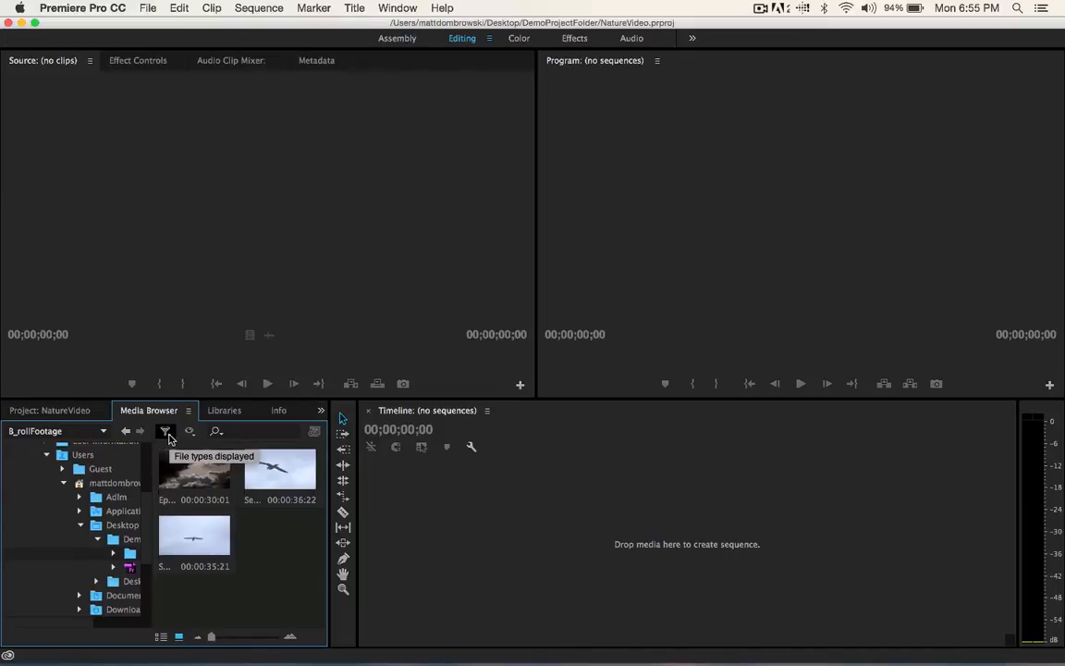
# Add the Desktop folder to the Media Browser's favorites
pyautogui.click(108, 527)
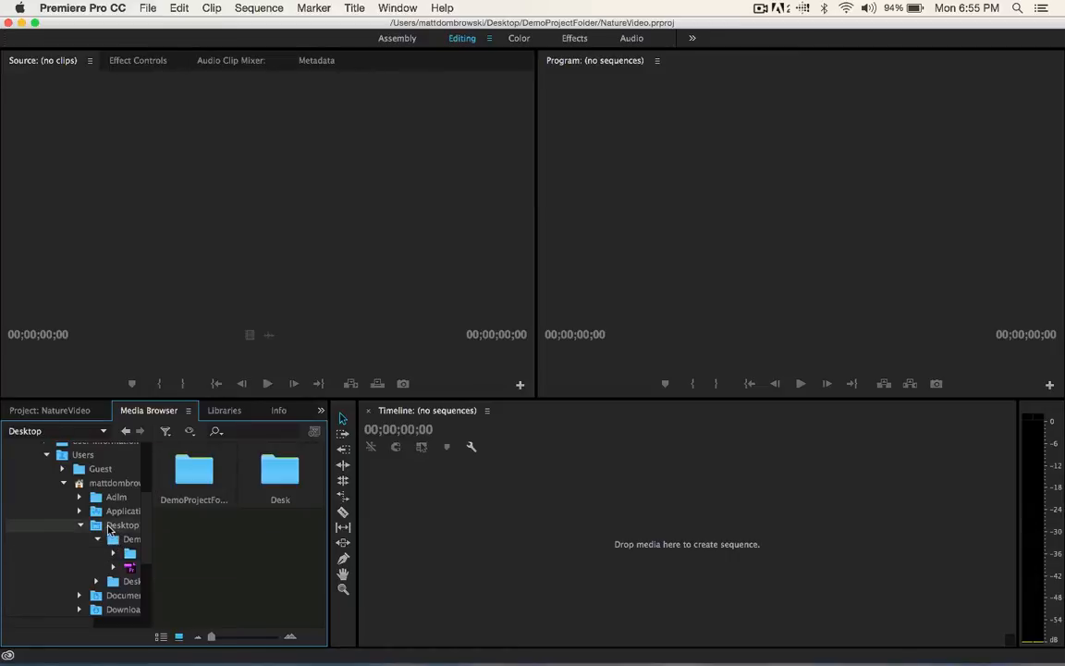
pyautogui.rightClick(96, 527)
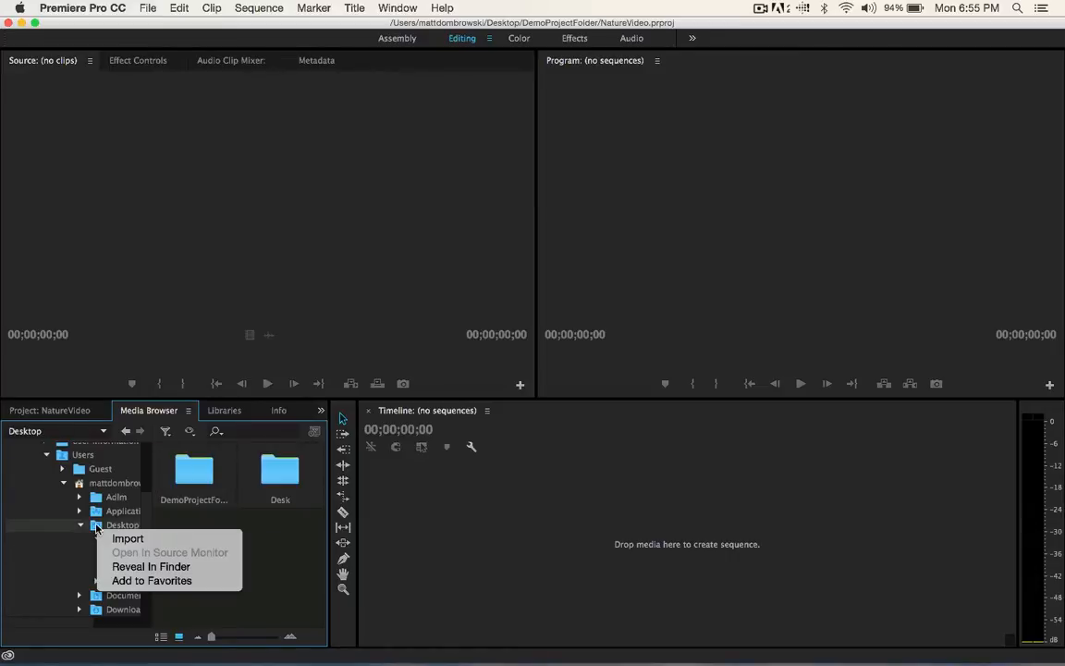
pyautogui.click(153, 580)
pyautogui.scroll(5, 92, 537)
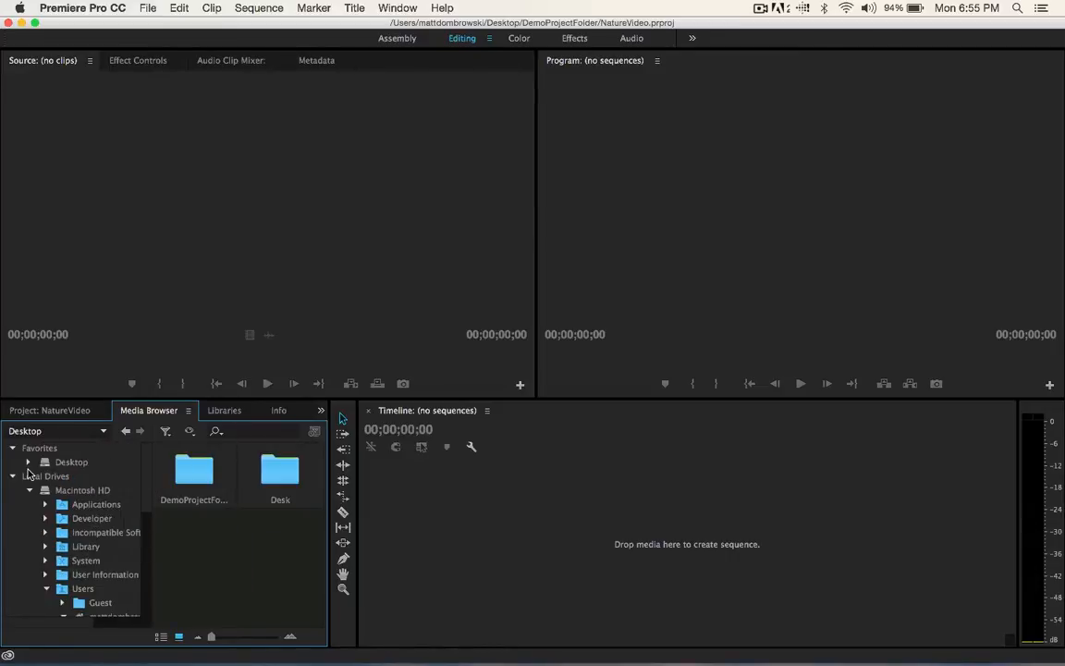
# Collapse the Macintosh HD tree and expand the Desktop favorite to list its folders
pyautogui.click(30, 490)
pyautogui.click(28, 462)
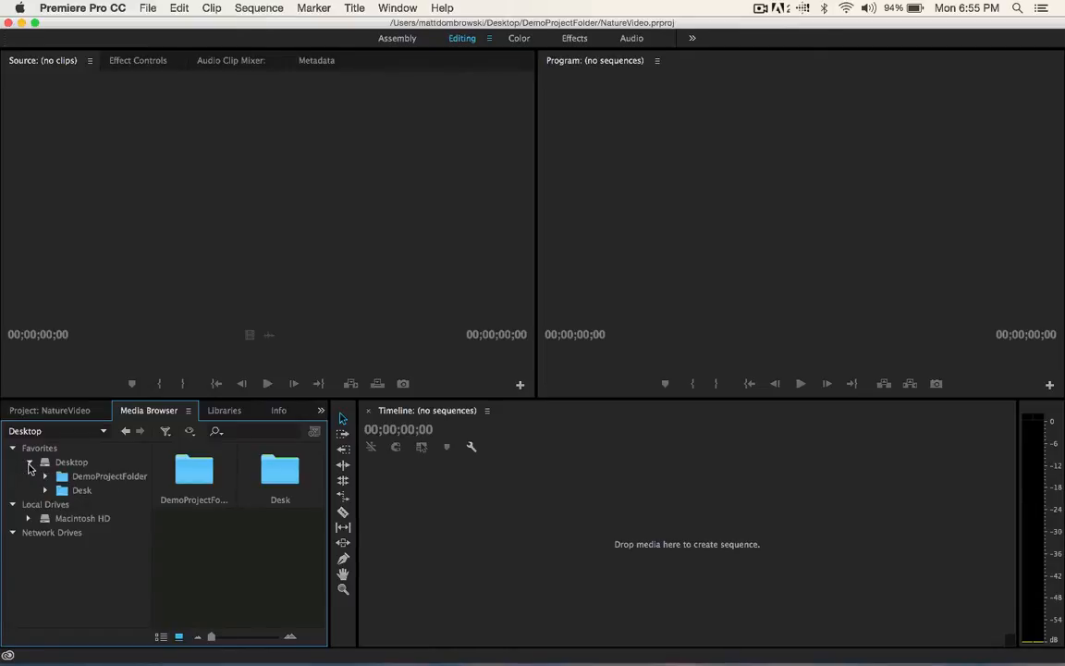
pyautogui.click(28, 463)
pyautogui.click(65, 463)
pyautogui.click(29, 465)
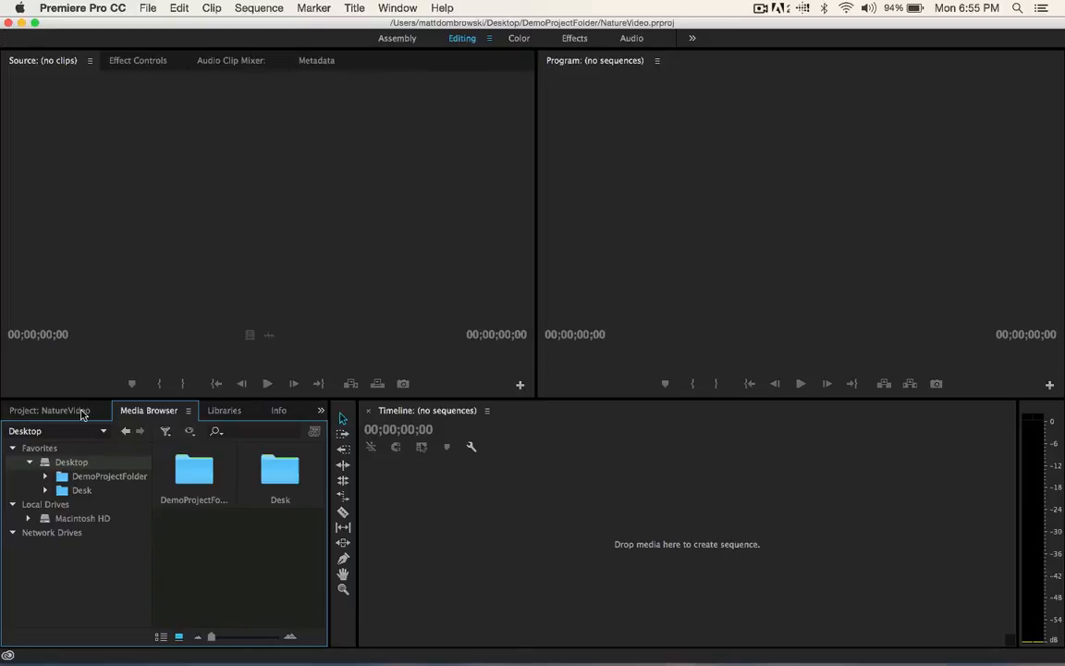
# Return to the NatureVideo Project panel and look through its new-item choices, search field and context options
pyautogui.click(45, 411)
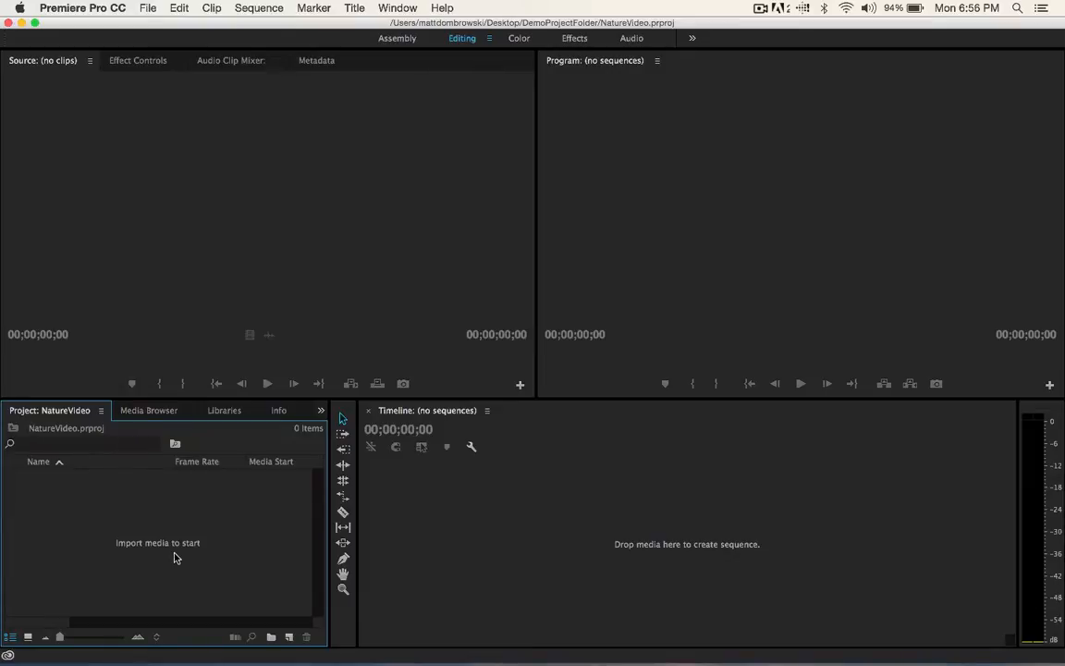
pyautogui.click(288, 637)
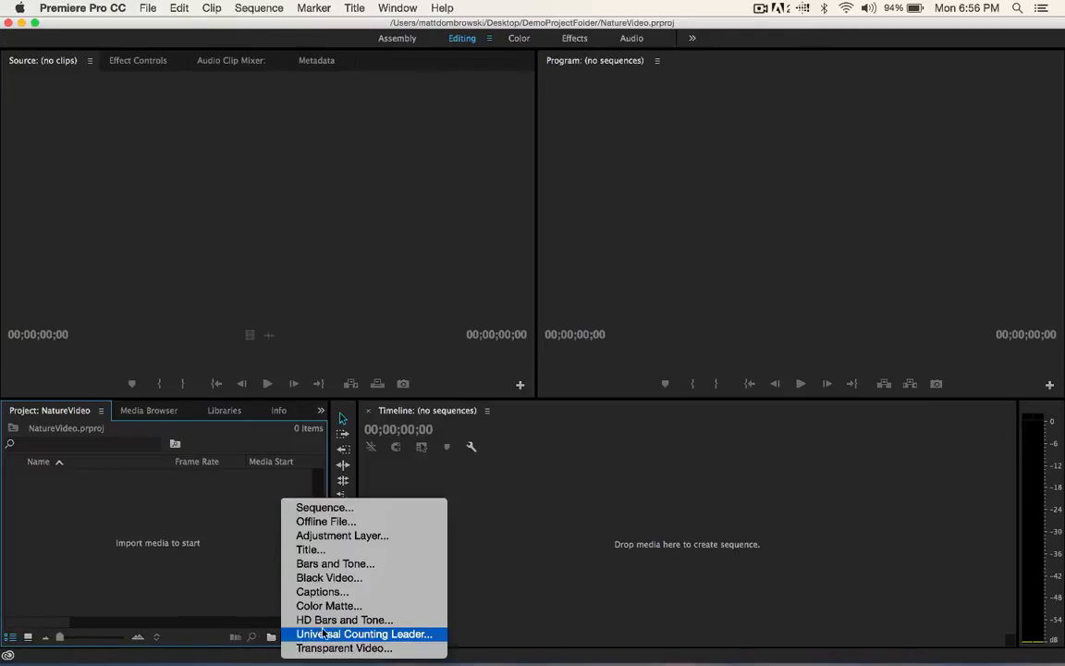
pyautogui.click(240, 579)
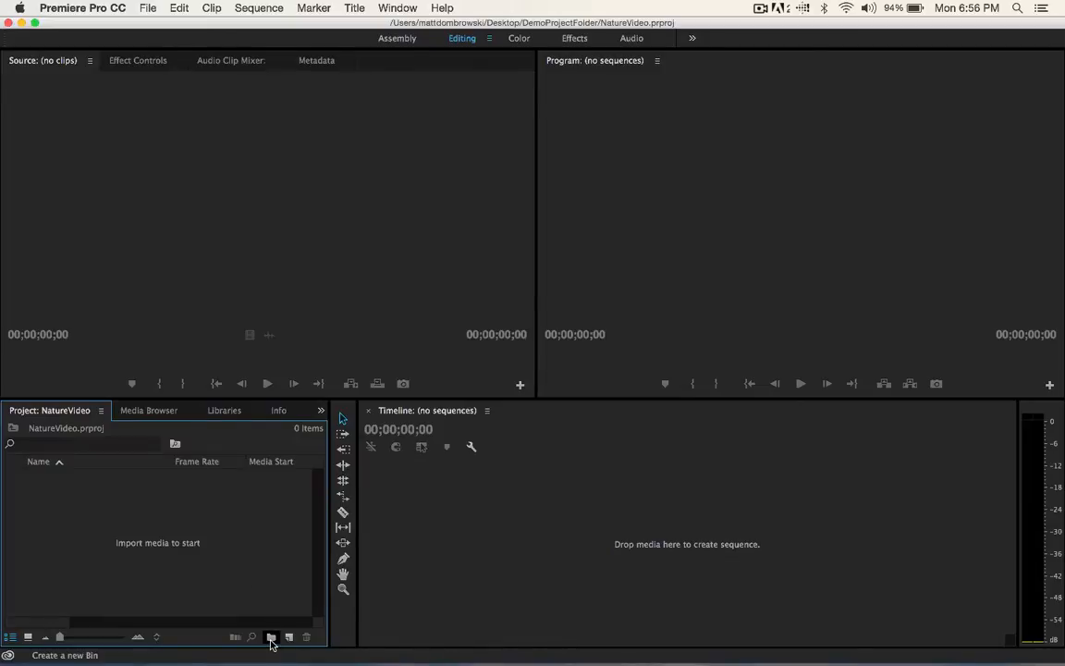
pyautogui.click(65, 443)
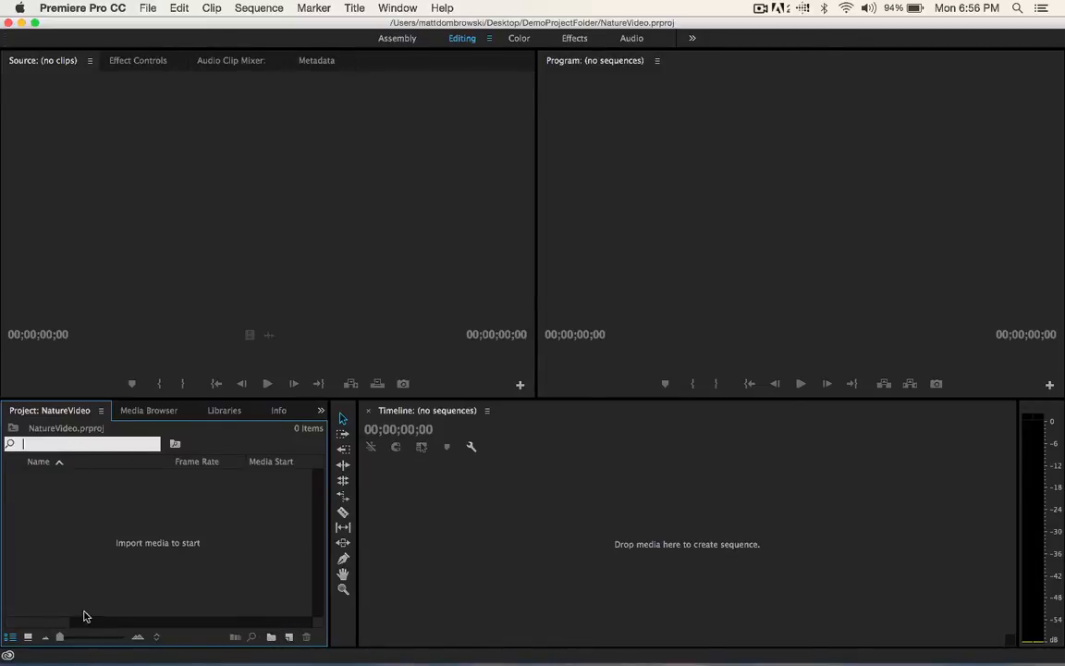
pyautogui.click(92, 533)
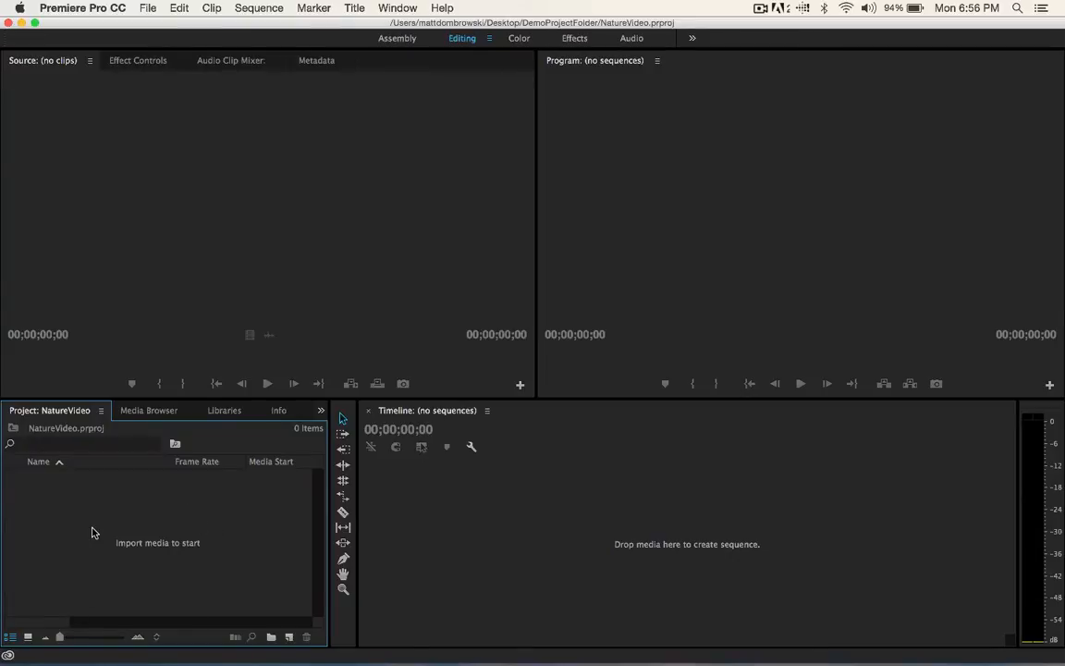
pyautogui.rightClick(93, 532)
pyautogui.click(82, 534)
pyautogui.rightClick(120, 490)
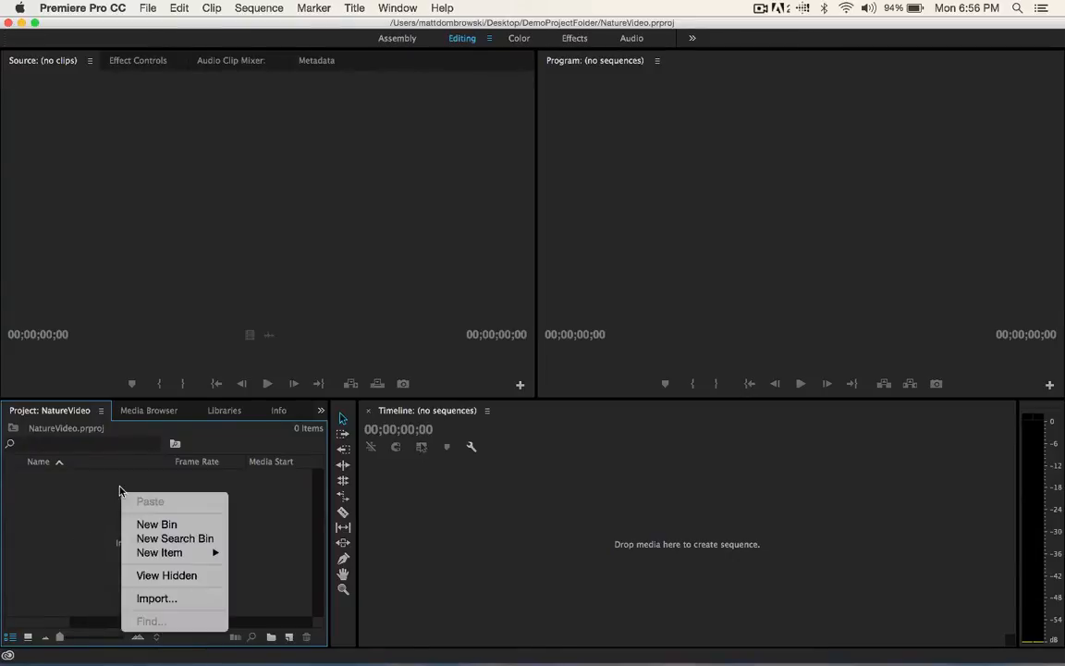
pyautogui.click(47, 528)
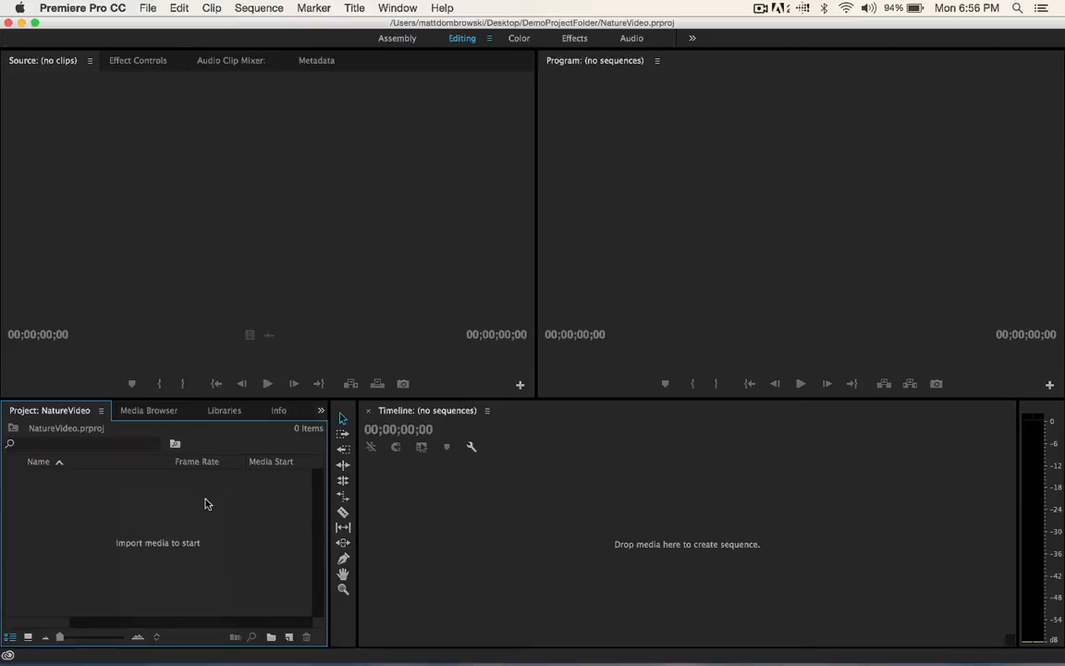
# Import the B_rollFootage folder from DemoProjectFolder into the project and expand its bin to list the clips
pyautogui.doubleClick(157, 542)
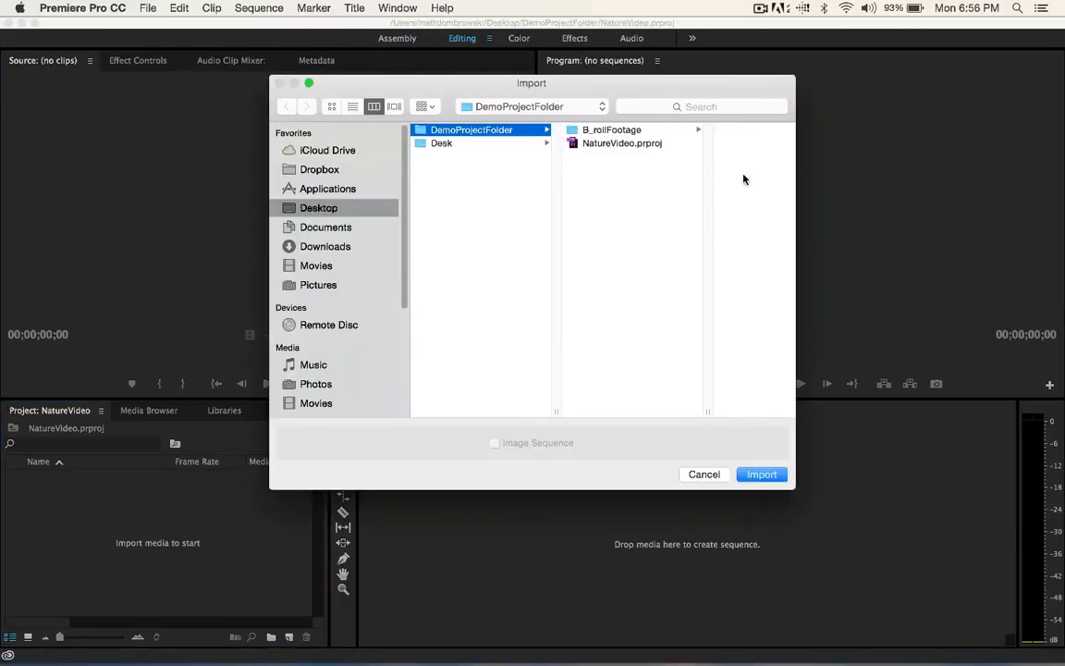
pyautogui.click(587, 135)
pyautogui.press('Return')
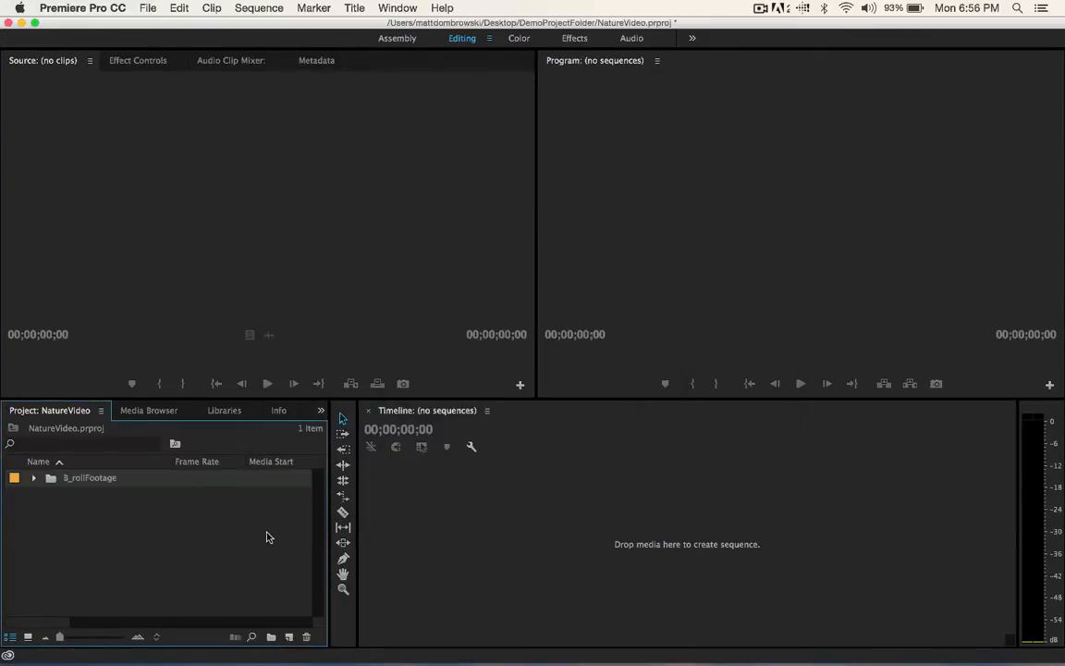
pyautogui.click(34, 479)
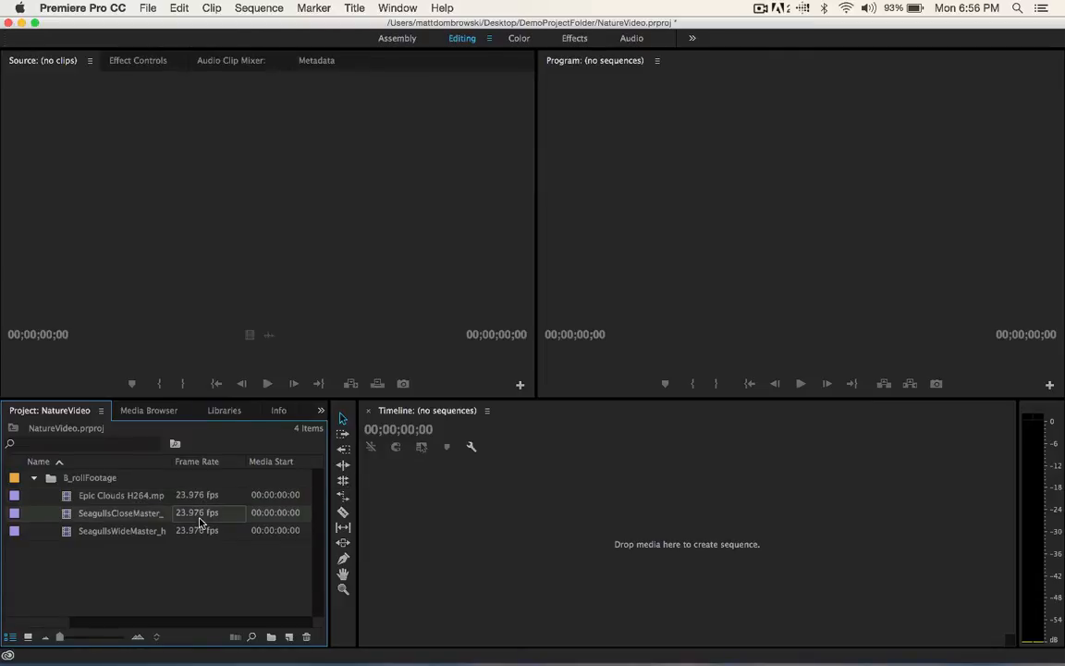
# Narrow the Project panel slightly and shrink the tools area to a single column to widen the Timeline panel
pyautogui.moveTo(328, 497)
pyautogui.mouseDown()
pyautogui.moveTo(897, 482)
pyautogui.moveTo(623, 513)
pyautogui.moveTo(408, 521)
pyautogui.moveTo(524, 506)
pyautogui.moveTo(280, 504)
pyautogui.moveTo(312, 499)
pyautogui.mouseUp()
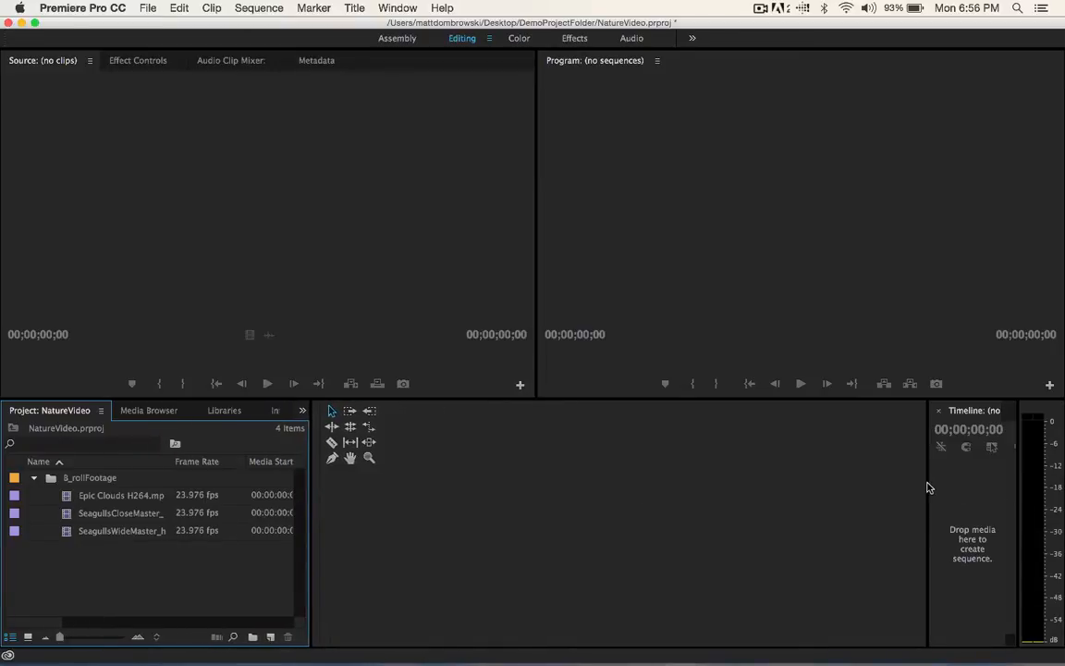
pyautogui.moveTo(927, 487); pyautogui.dragTo(333, 498)
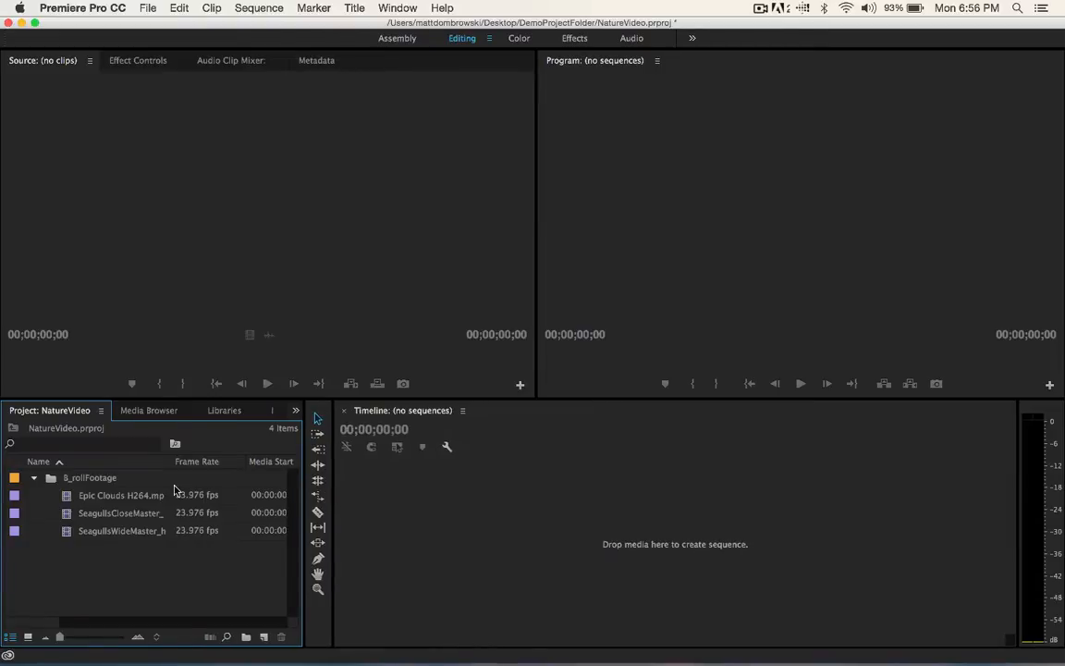
# Activate the Source and Program Monitors in turn, and load the Epic Clouds H264.mp4 clip into the Source Monitor
pyautogui.click(109, 499)
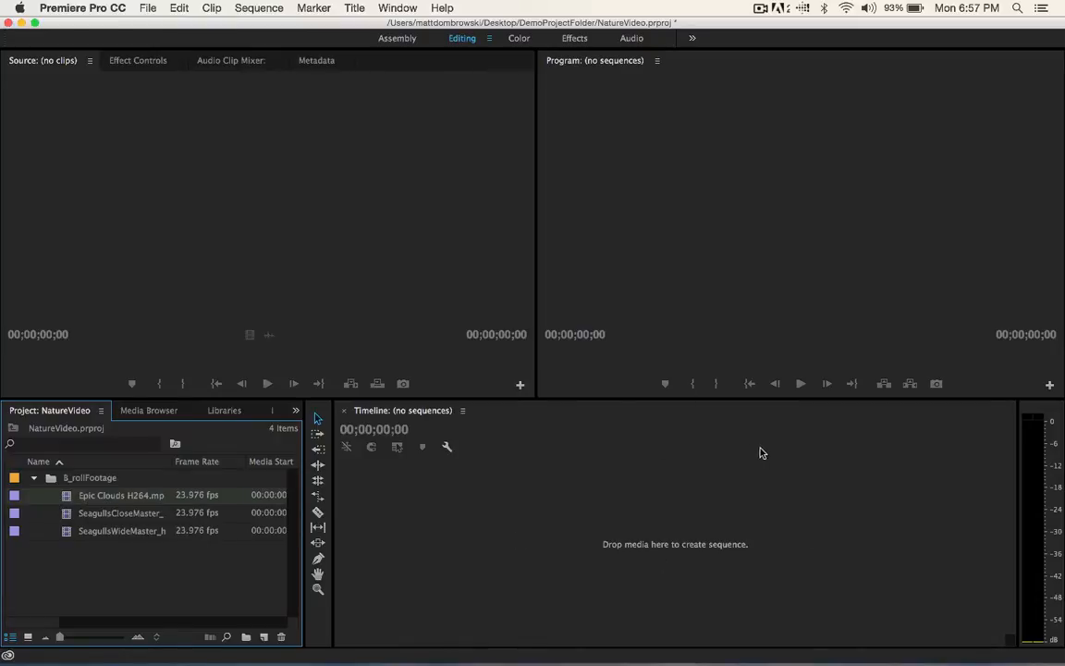
pyautogui.click(197, 222)
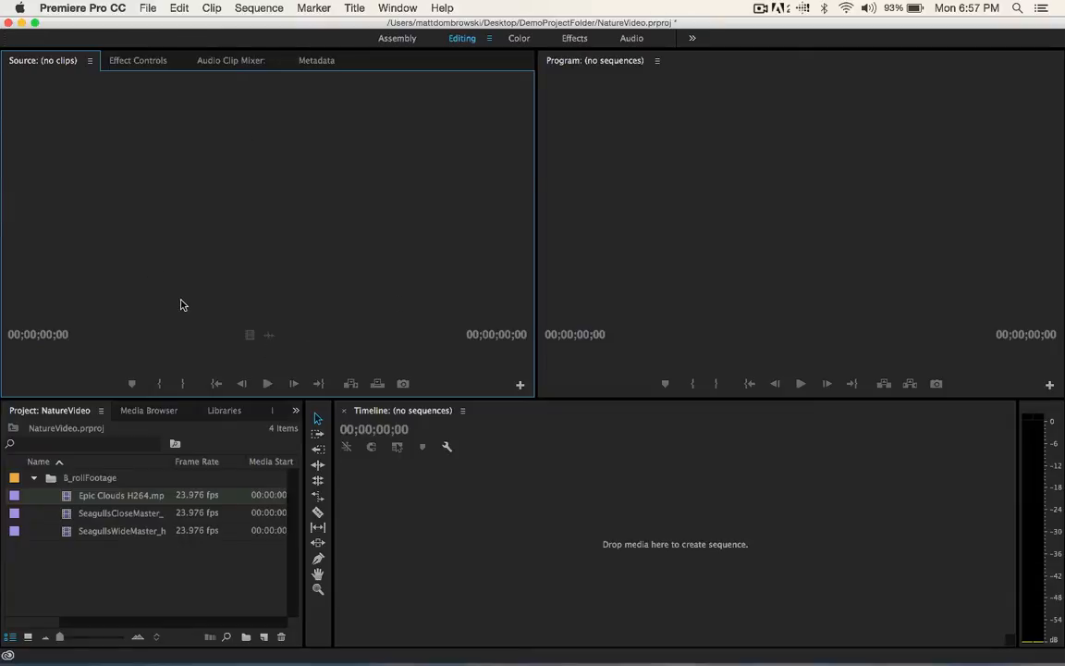
pyautogui.click(803, 73)
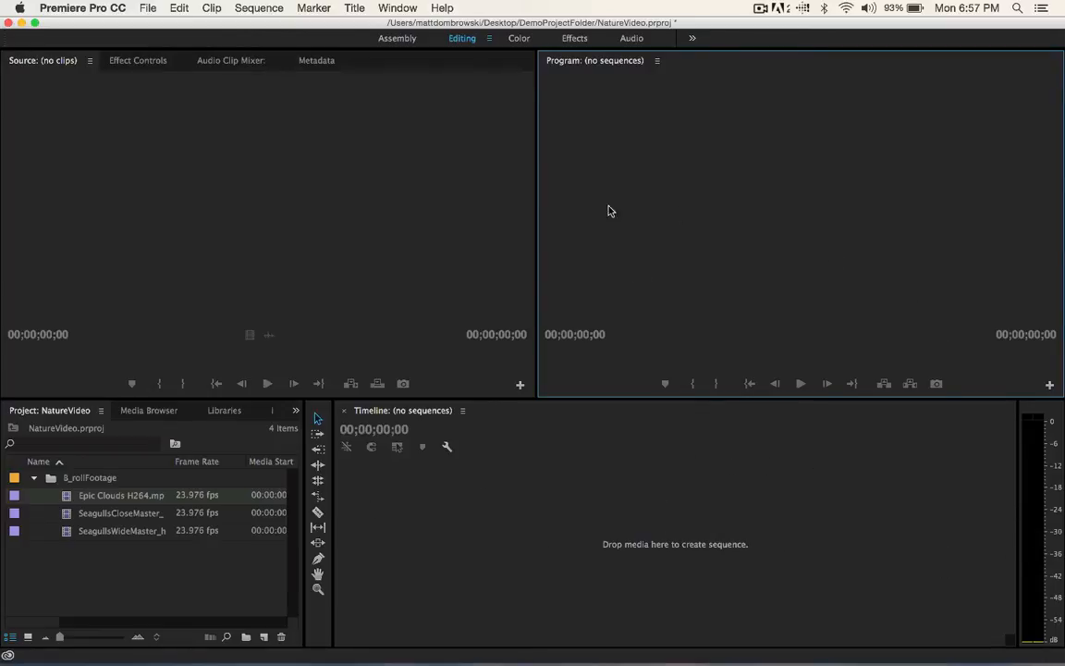
pyautogui.click(239, 214)
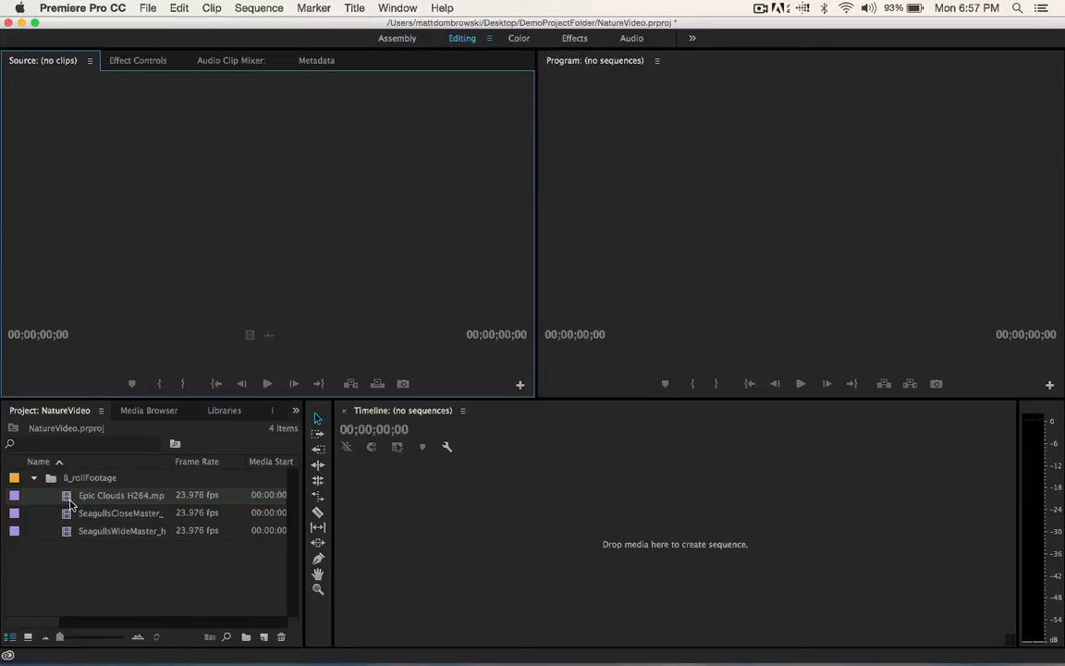
pyautogui.click(67, 539)
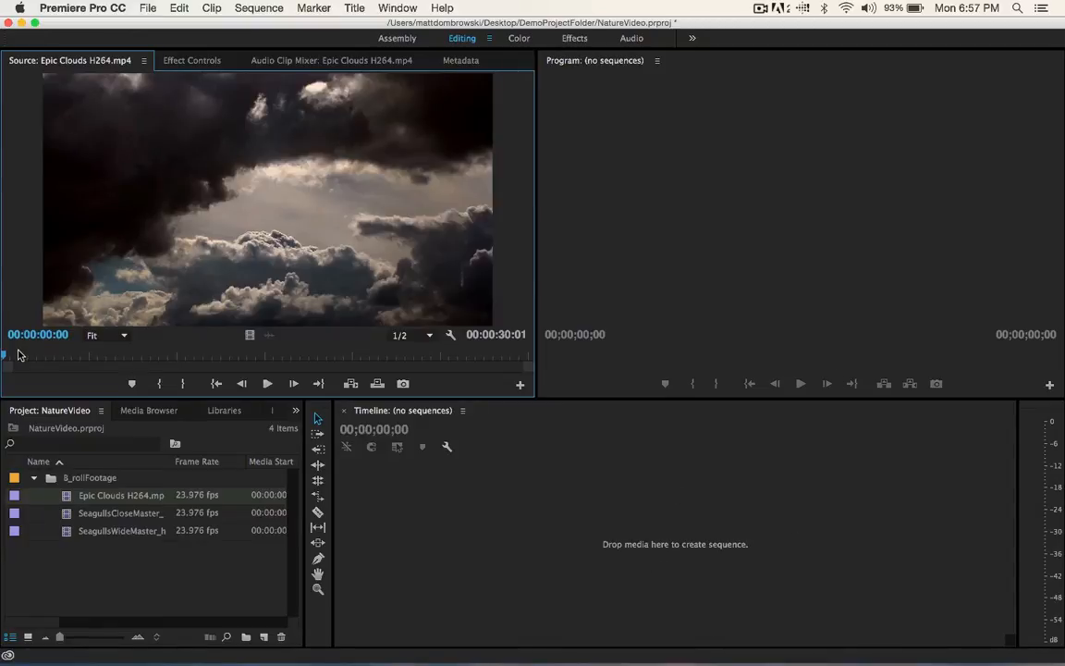
# Play the Epic Clouds clip in the Source Monitor, stop it and return the playhead to the clip's start
pyautogui.press('space')
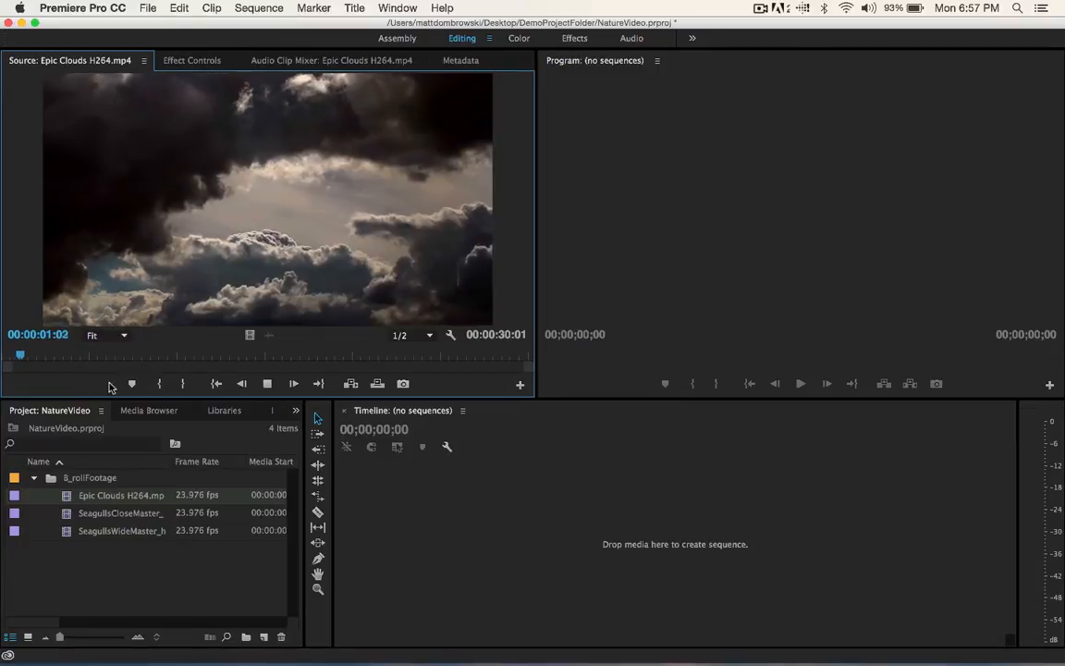
pyautogui.click(268, 384)
pyautogui.click(216, 382)
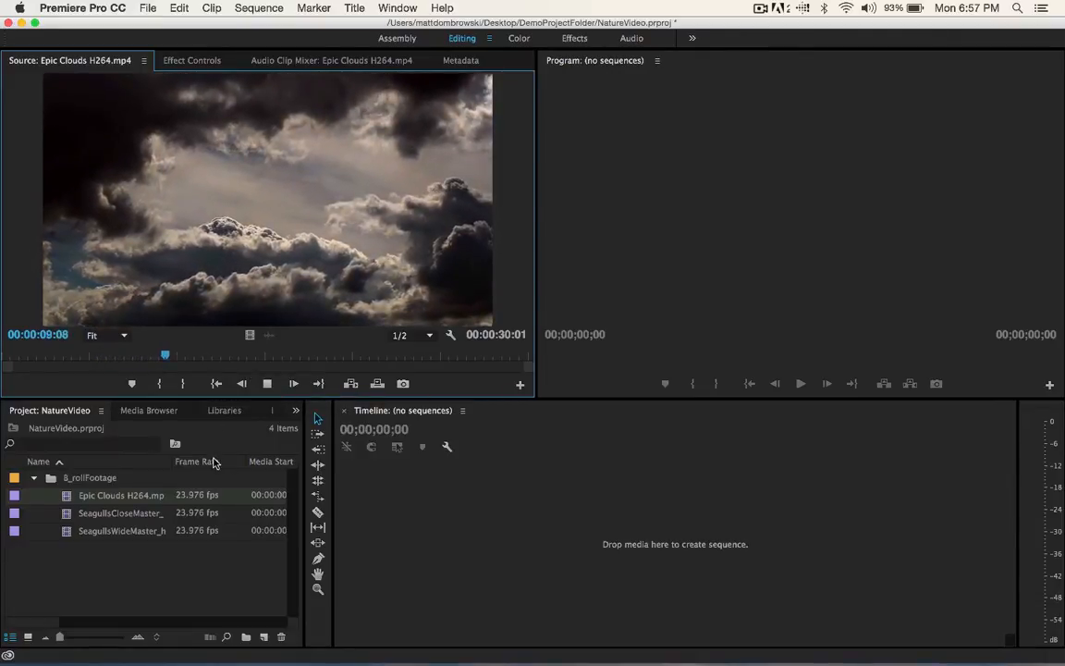
pyautogui.press('Home')
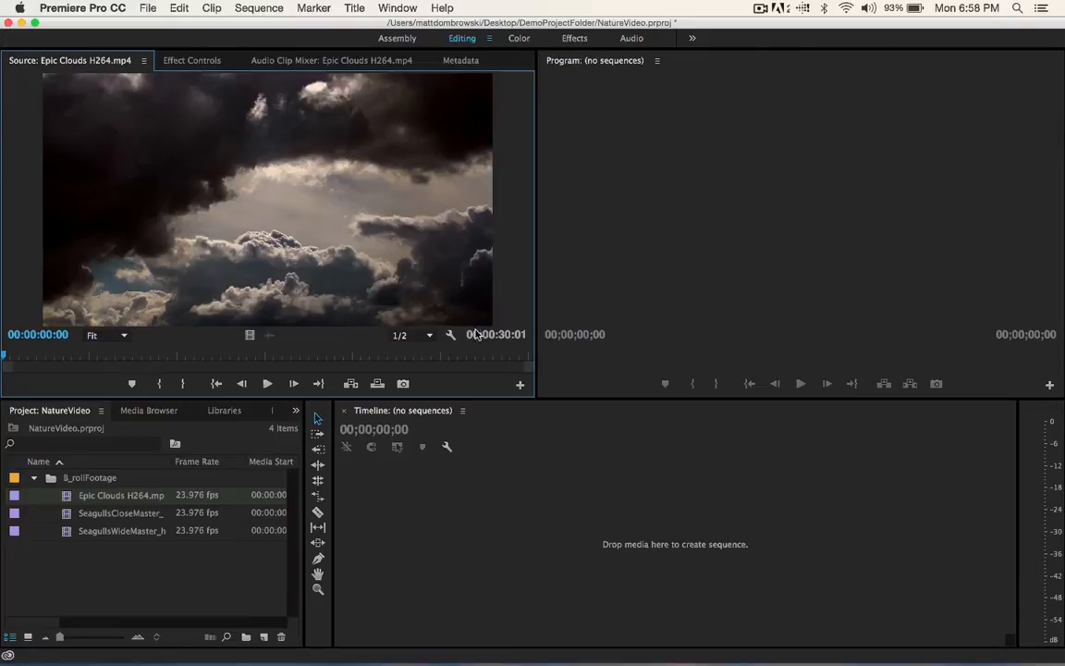
# Look through the Source Monitor's settings and playback resolution choices, keeping the resolution at 1/2
pyautogui.click(451, 336)
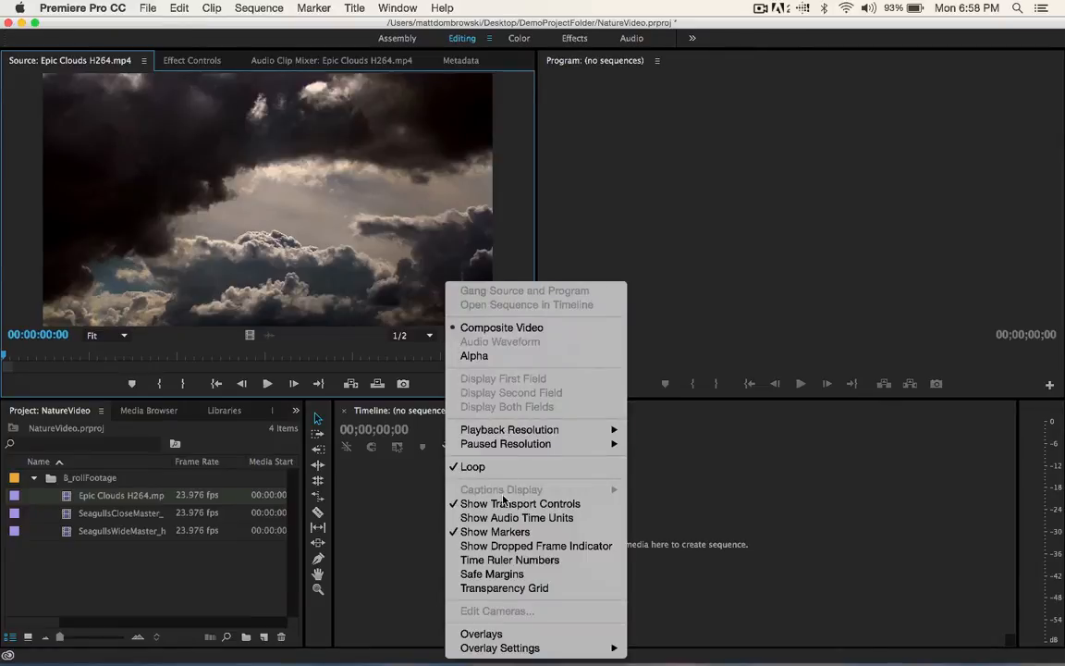
pyautogui.moveTo(510, 430)
pyautogui.click(306, 336)
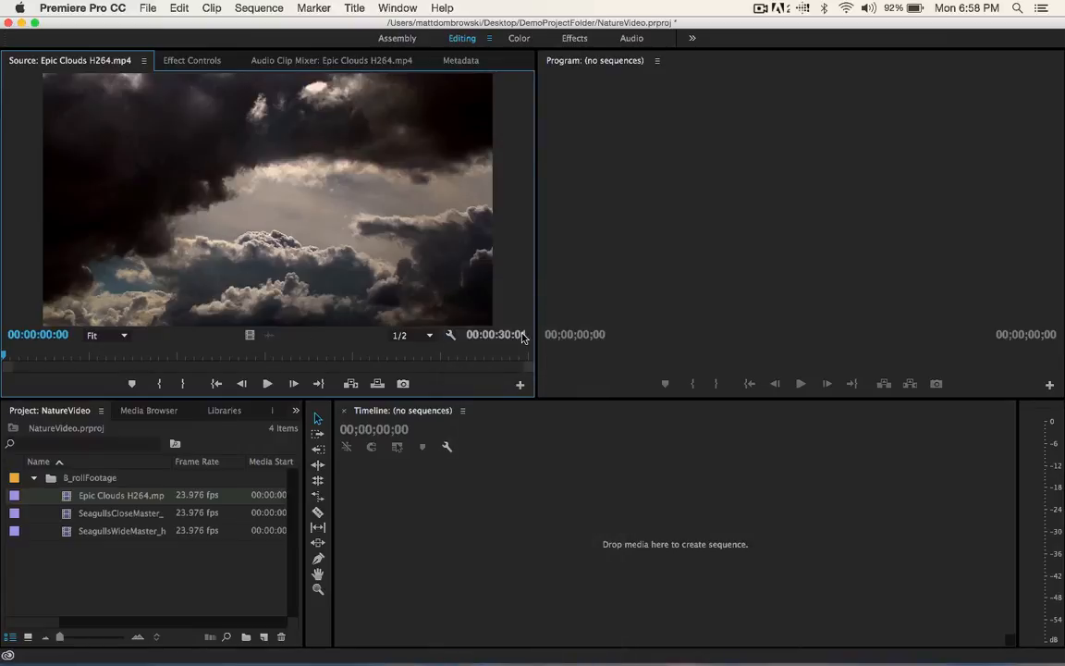
pyautogui.click(412, 335)
pyautogui.click(386, 353)
# Scrub the Epic Clouds clip in the Source Monitor to 00:00:20:00
pyautogui.moveTo(6, 356); pyautogui.dragTo(356, 360)
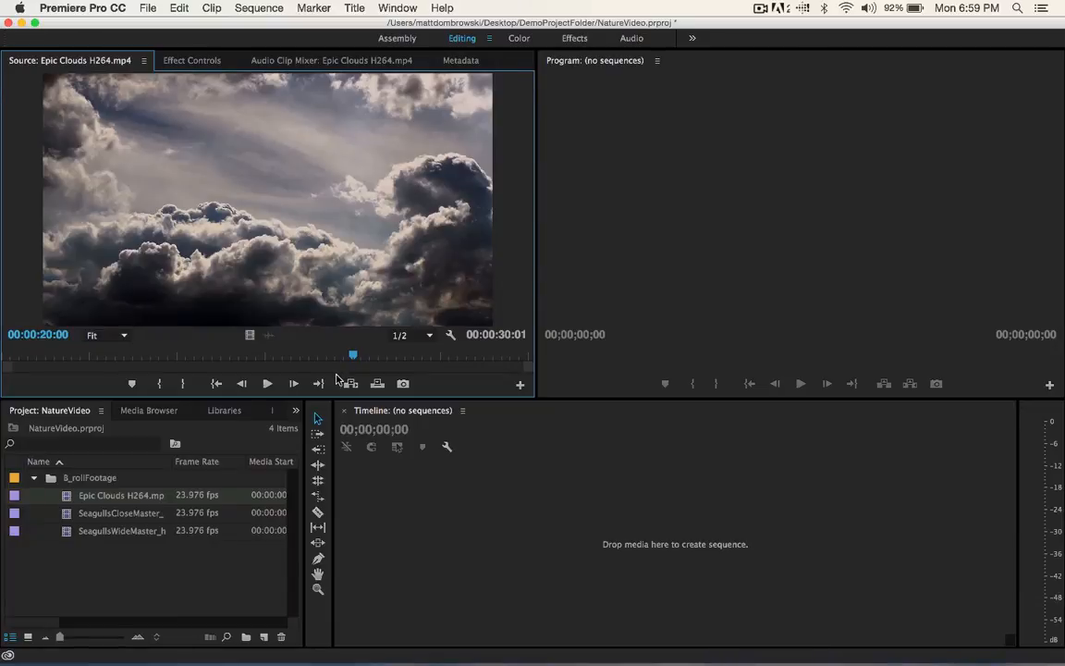
# Mark the Epic Clouds clip's In point at 00:00:20:00, jump the playhead to 00:00:03:14 and bring it back to the In point
pyautogui.click(155, 384)
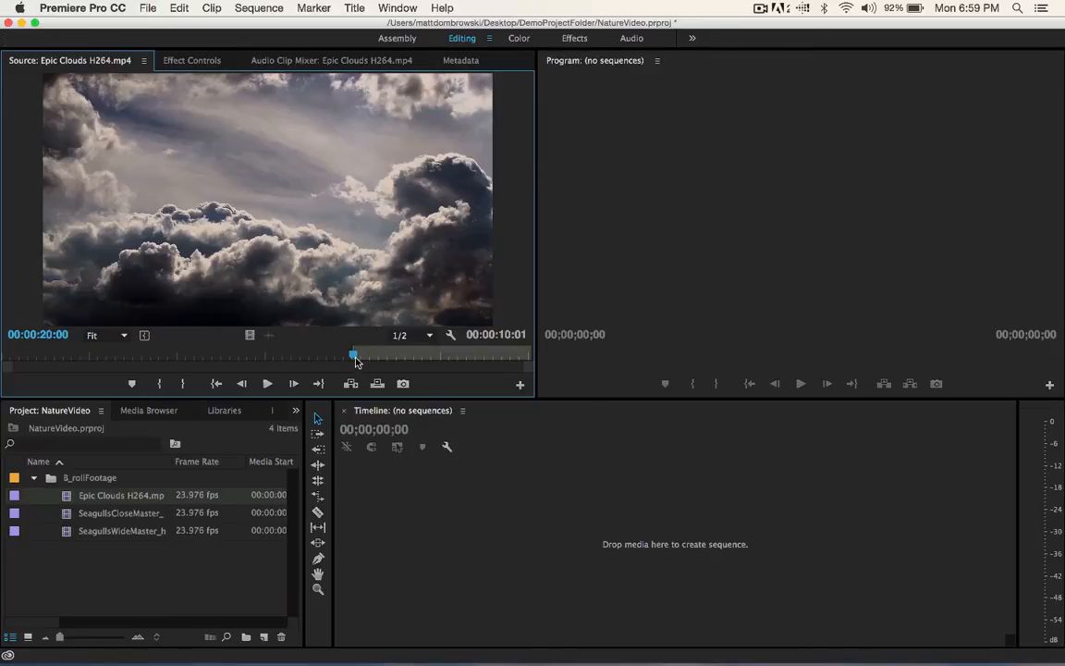
pyautogui.moveTo(356, 355)
pyautogui.mouseDown()
pyautogui.moveTo(11, 363)
pyautogui.moveTo(353, 357)
pyautogui.mouseUp()
pyautogui.click(50, 335)
pyautogui.write('314')
pyautogui.press('Return')
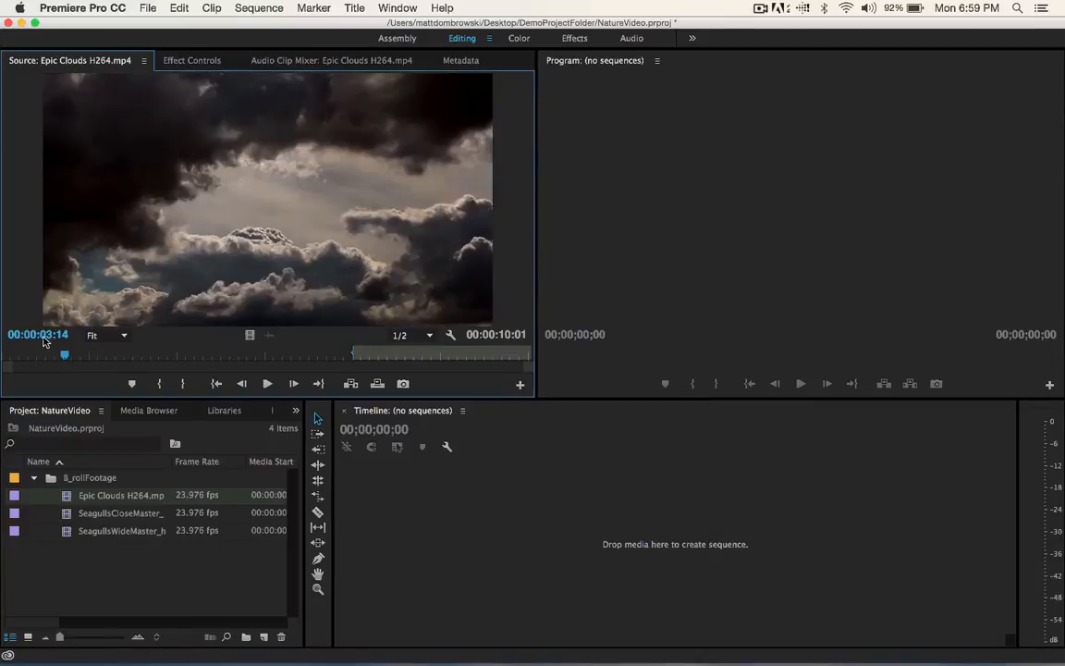
pyautogui.moveTo(323, 361); pyautogui.dragTo(356, 361)
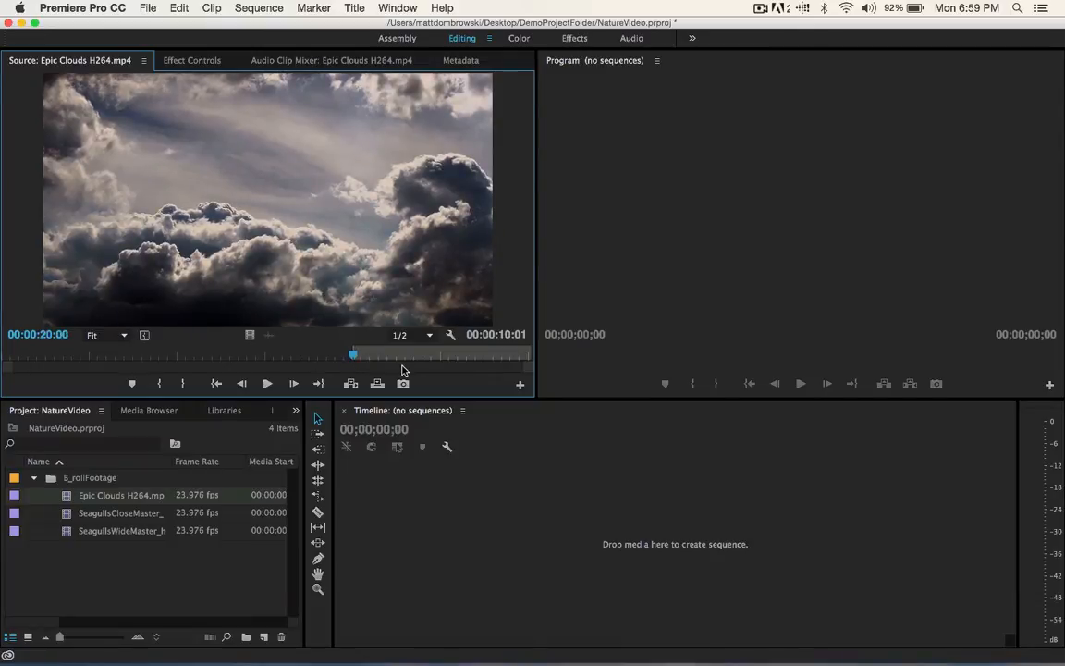
# Play the Epic Clouds clip from its In point and mark the Out point at 00:00:25:18
pyautogui.press('space')
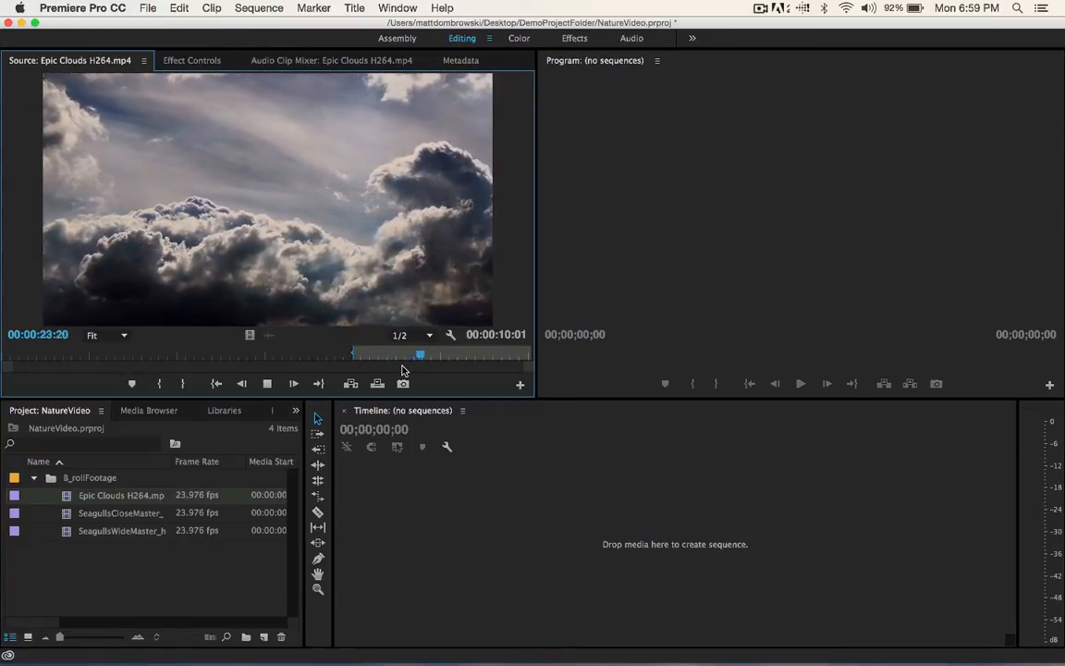
pyautogui.press('space')
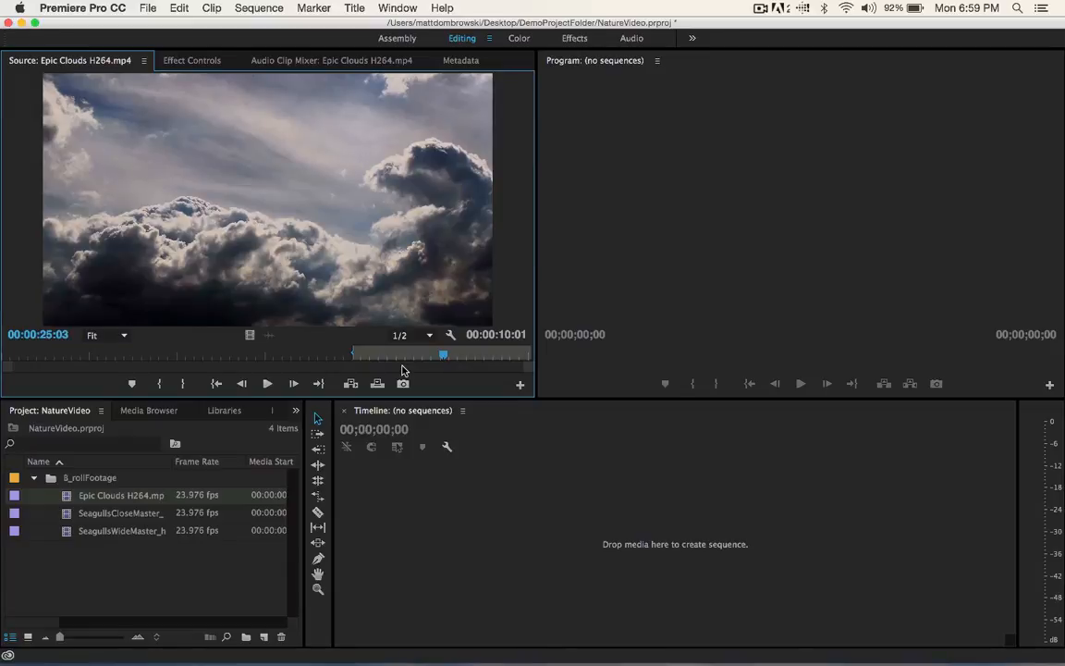
pyautogui.press('space')
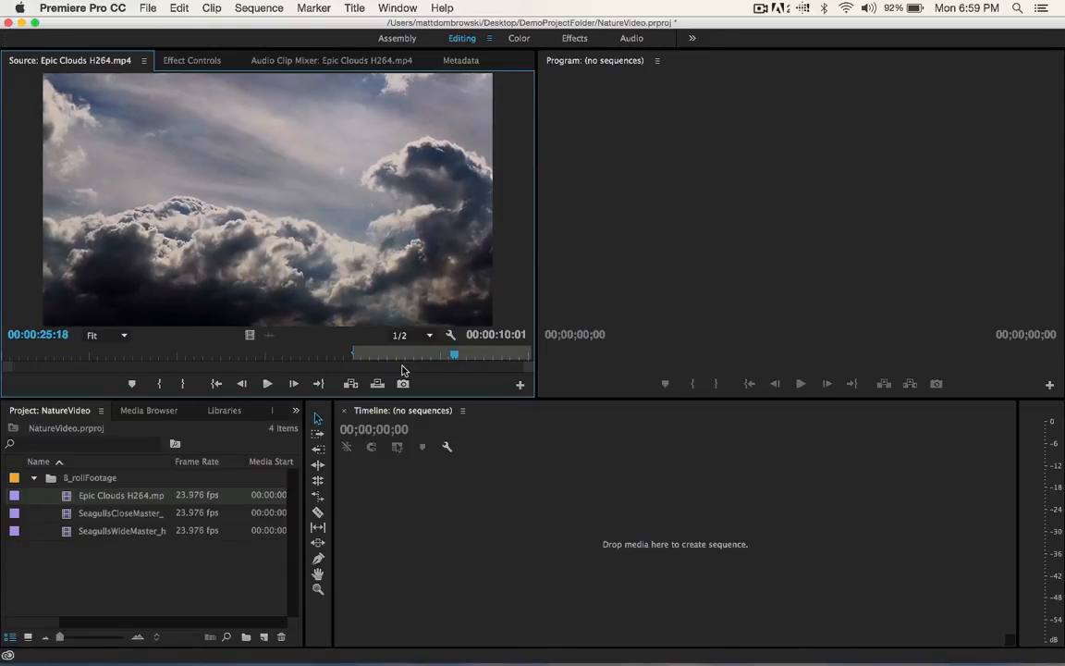
pyautogui.press('o')
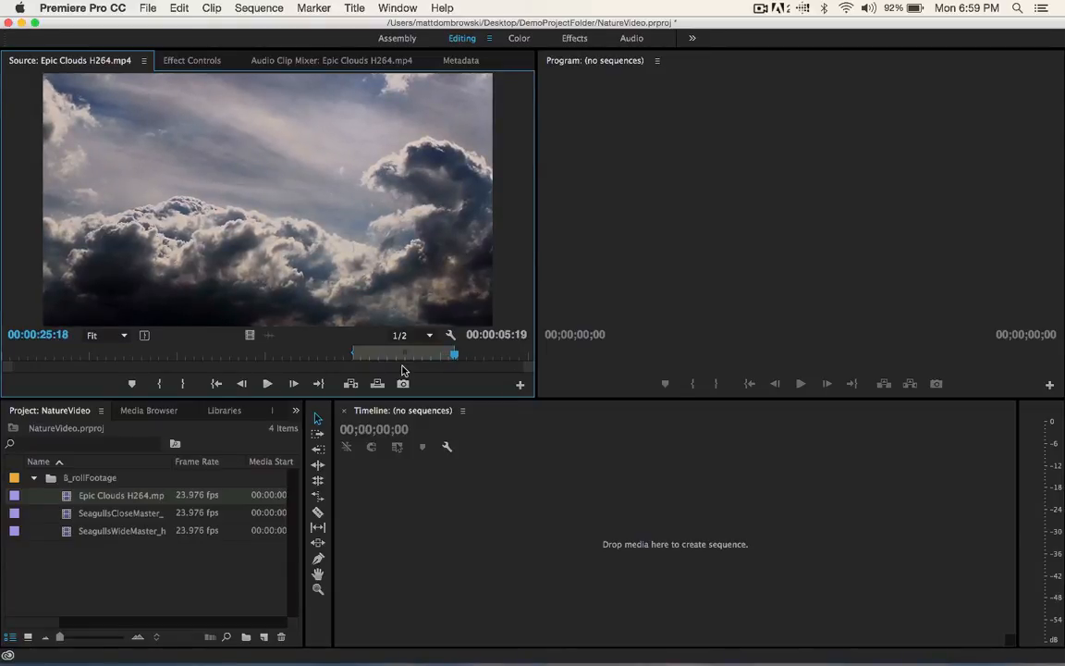
# Try a new In point past the Out point, undo it, and adjust the original In point to 00:00:19:22
pyautogui.moveTo(456, 358); pyautogui.dragTo(490, 369)
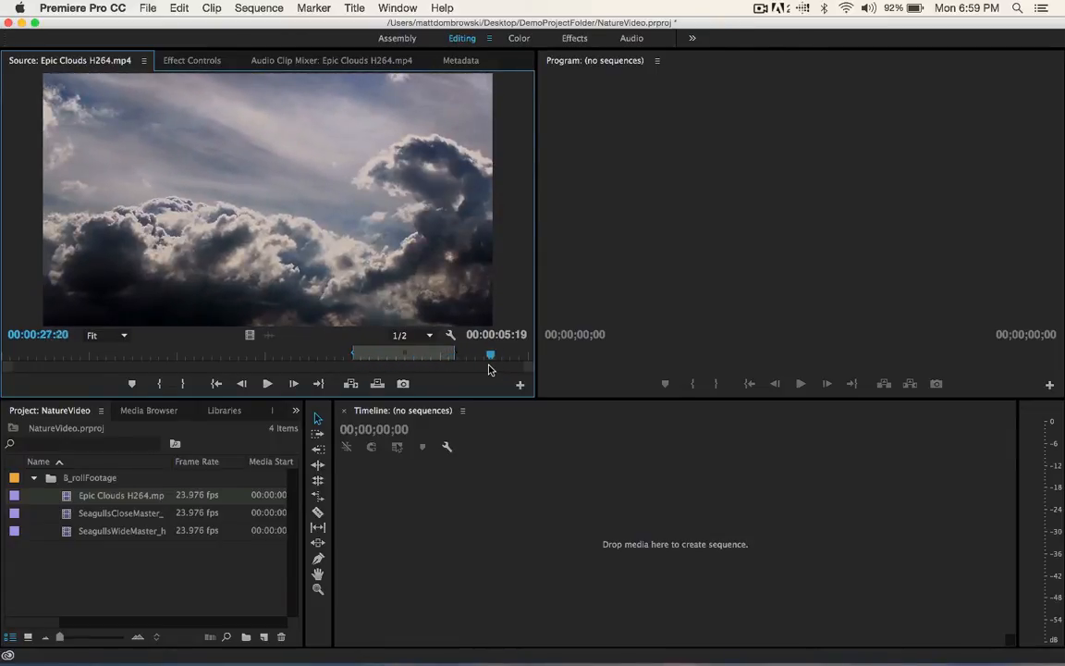
pyautogui.press('i')
pyautogui.press('super+z')
pyautogui.moveTo(355, 355)
pyautogui.mouseDown()
pyautogui.moveTo(339, 357)
pyautogui.moveTo(362, 357)
pyautogui.moveTo(352, 360)
pyautogui.mouseUp()
# Look over the Source Monitor's Button Editor and the clip's available commands, closing both without changing anything
pyautogui.click(520, 384)
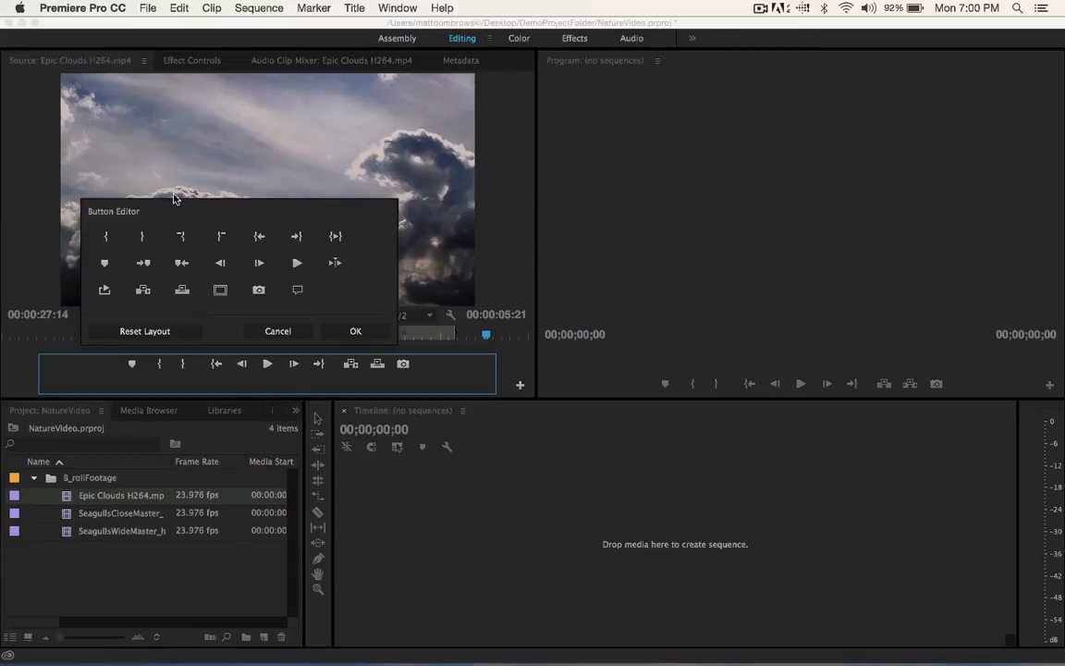
pyautogui.click(277, 331)
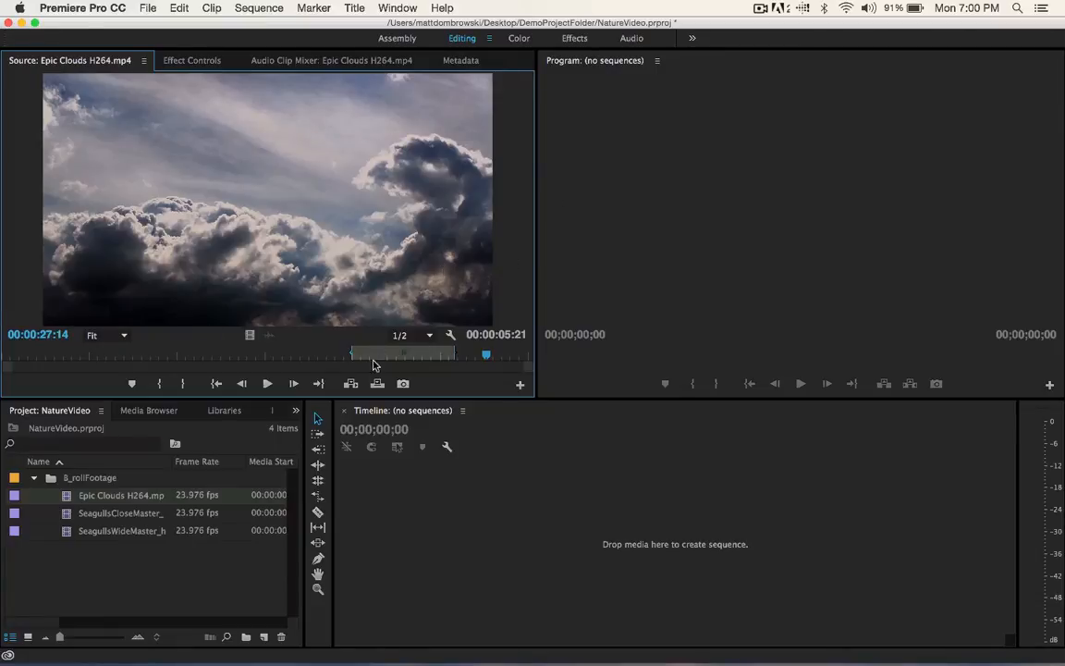
pyautogui.rightClick(349, 219)
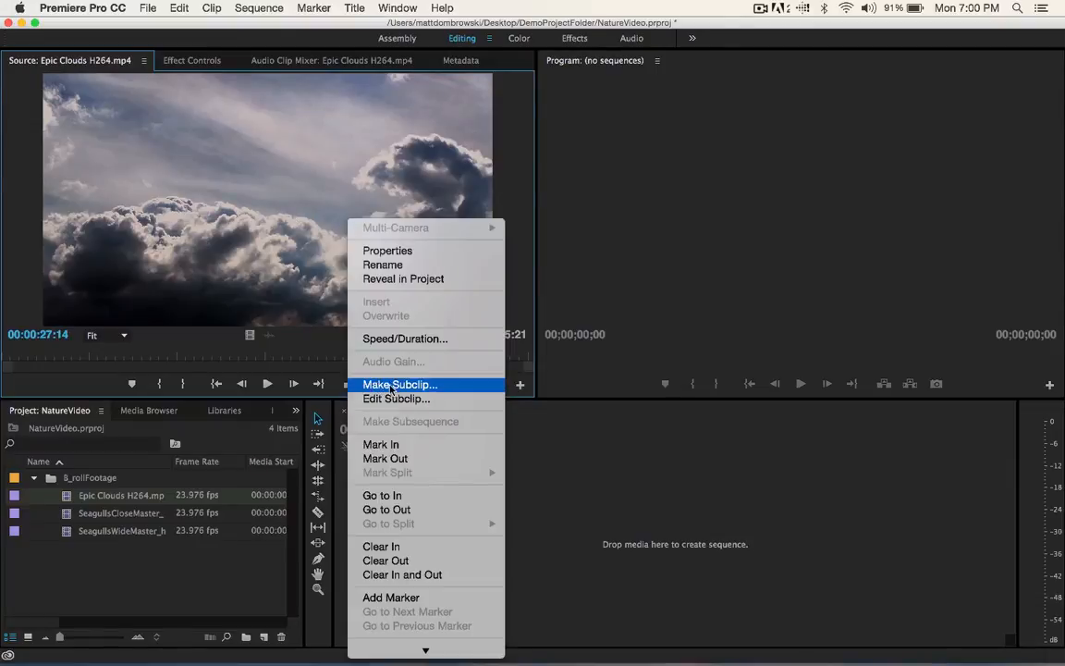
pyautogui.click(311, 226)
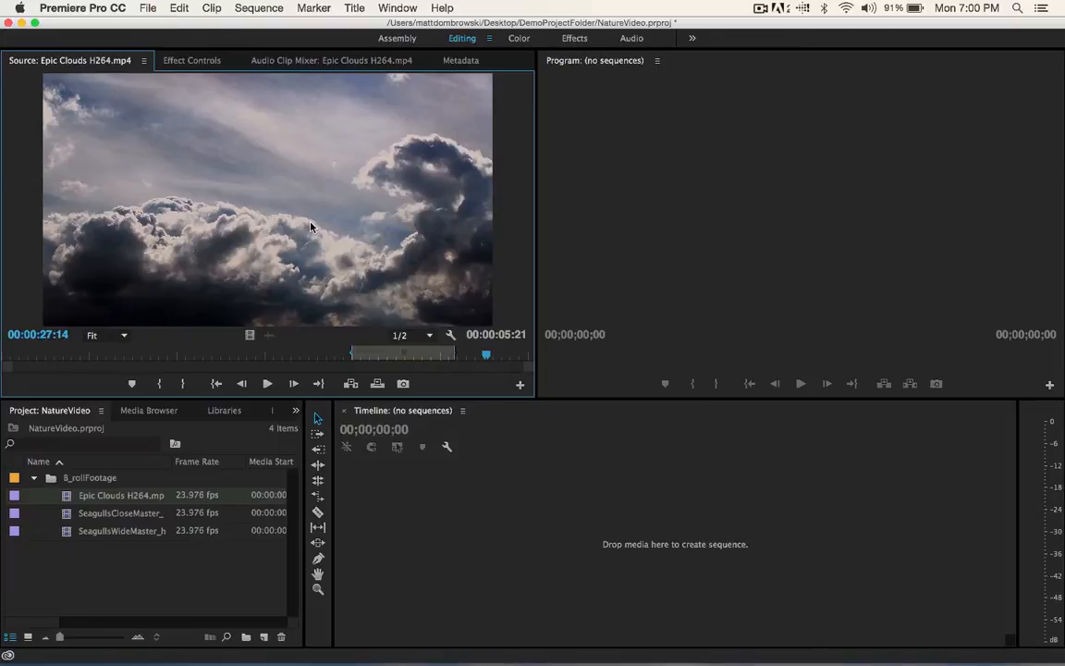
# Make a subclip of the marked range named AwesomeClouds, with trims restricted to the subclip boundaries
pyautogui.press('super+u')
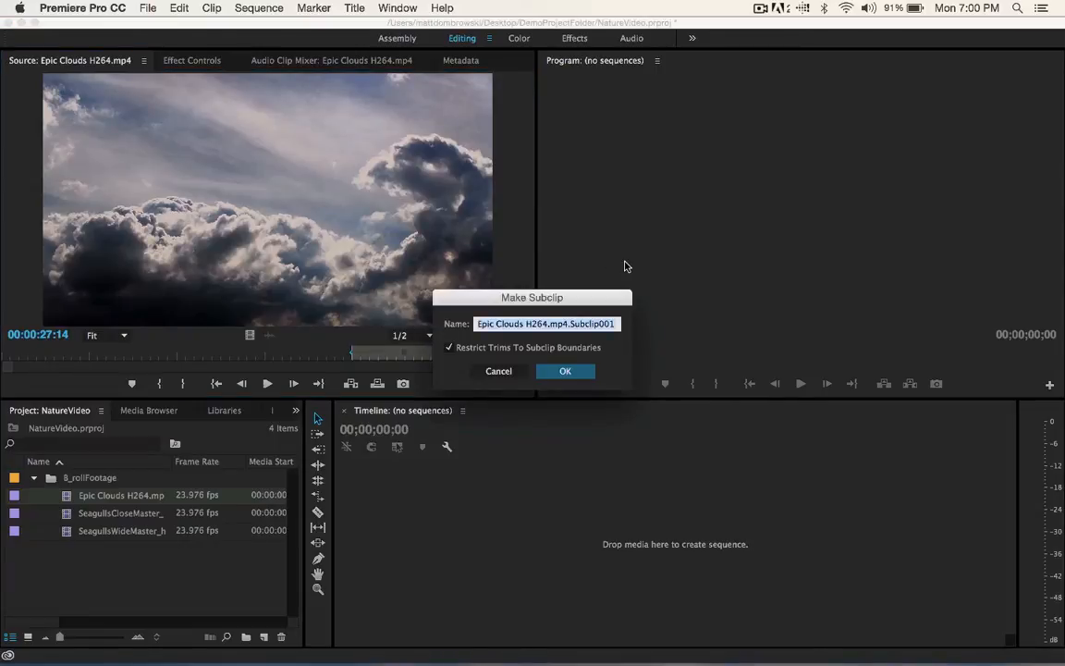
pyautogui.write('AwesomeClouds')
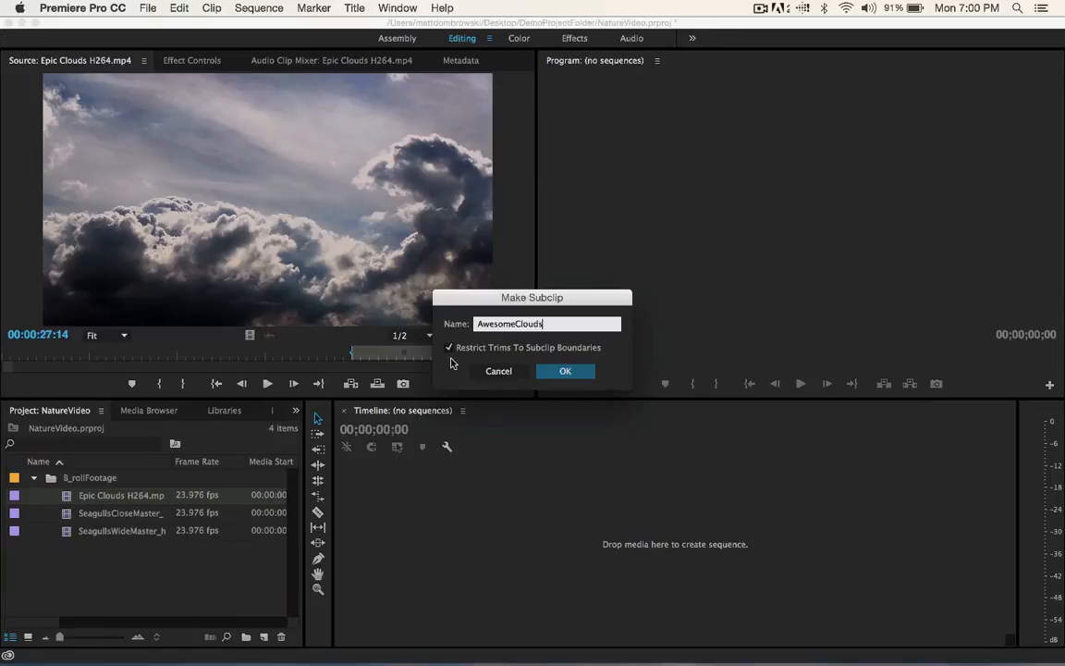
pyautogui.click(560, 372)
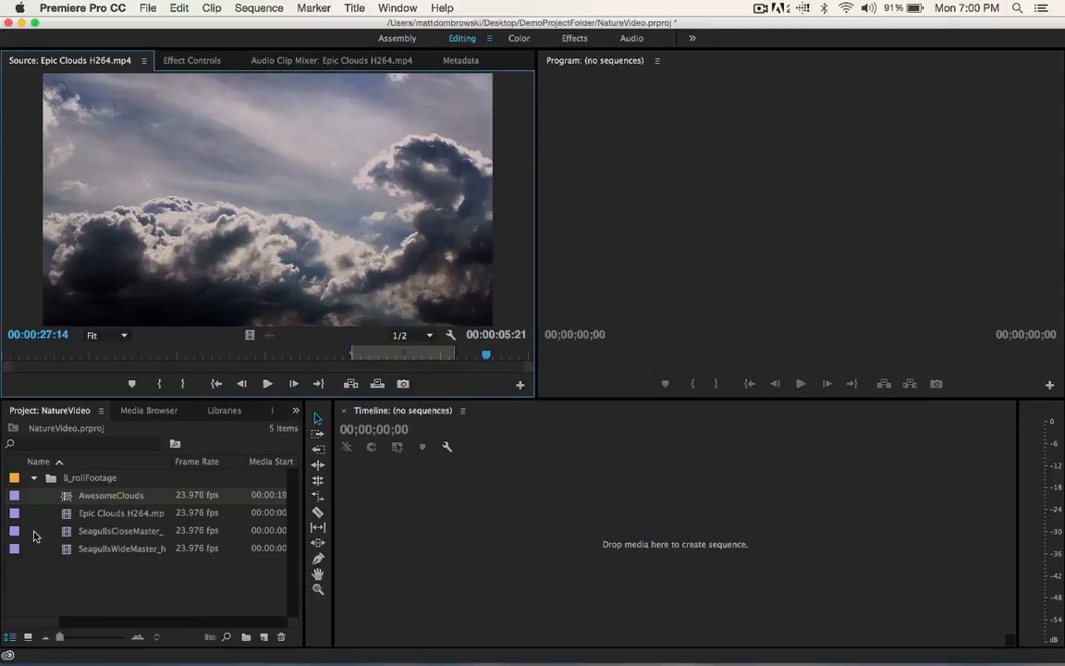
# Create a sequence from the AwesomeClouds subclip in the empty Timeline, and return the Source Monitor's playhead to the In point at 00:00:19:22
pyautogui.click(69, 499)
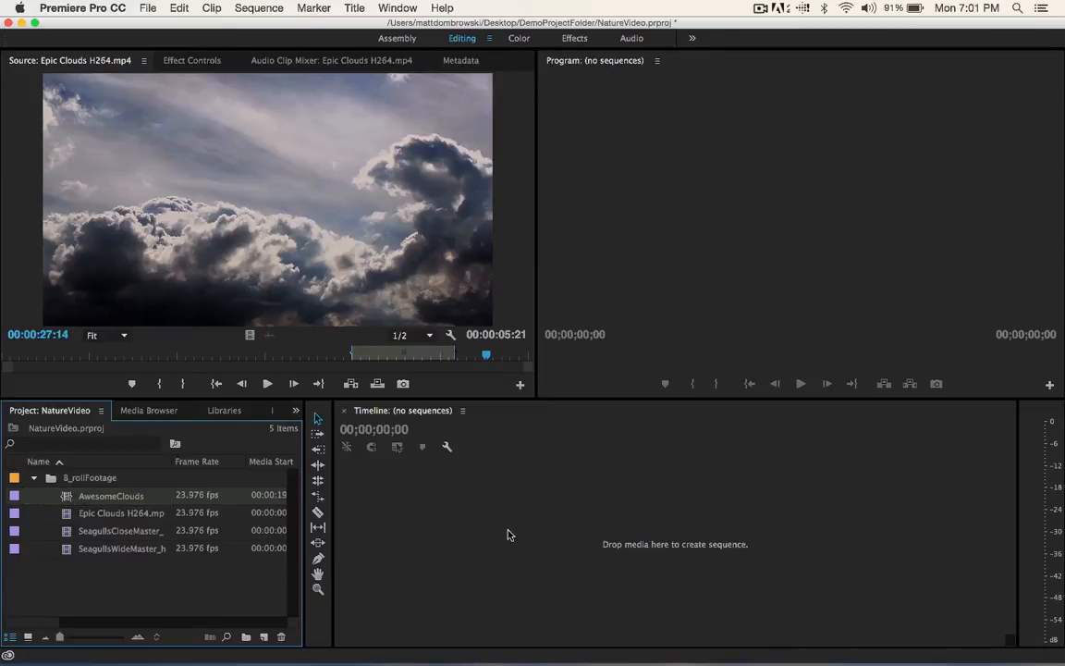
pyautogui.moveTo(516, 543); pyautogui.dragTo(516, 543)
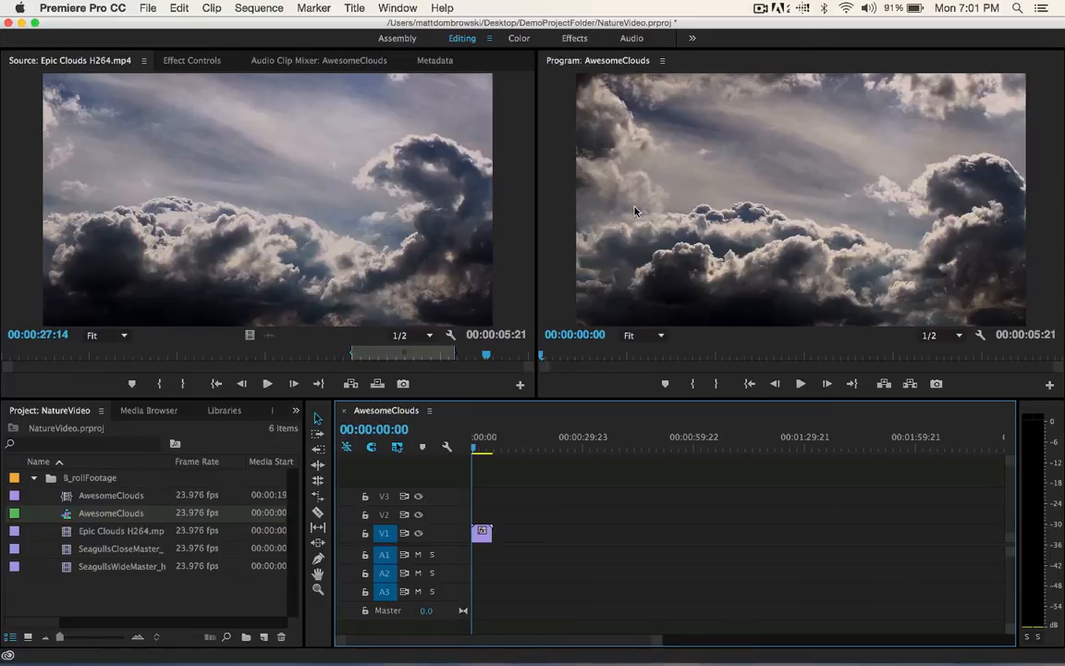
pyautogui.moveTo(488, 359); pyautogui.dragTo(351, 362)
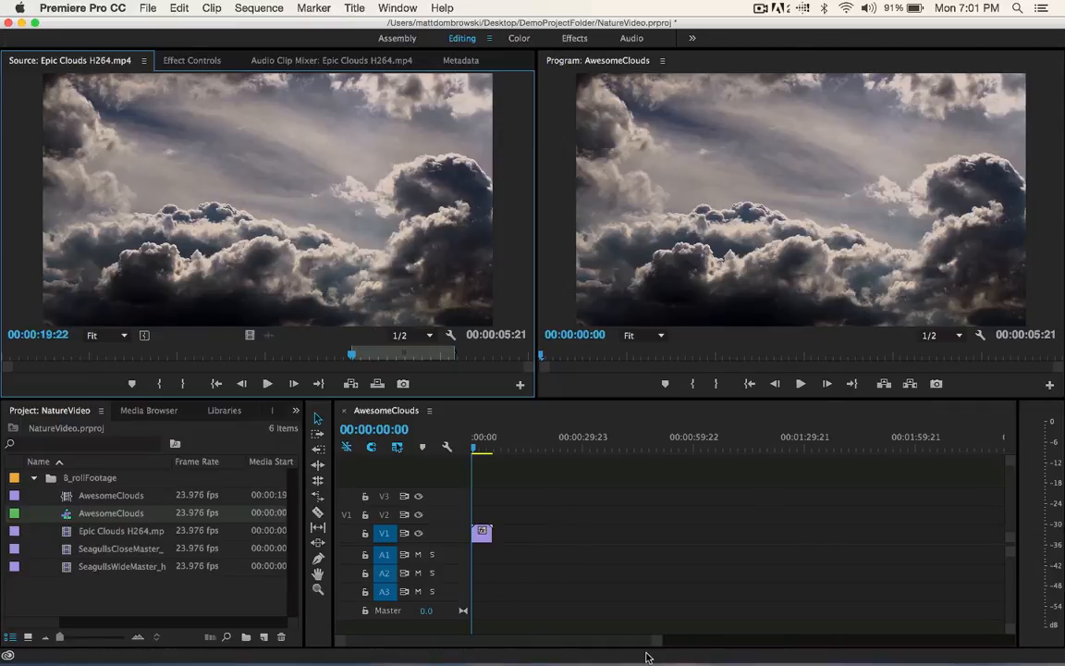
# Play part of the AwesomeClouds sequence, stop it and return the playhead to 00:00:00:00
pyautogui.moveTo(656, 640); pyautogui.dragTo(542, 645)
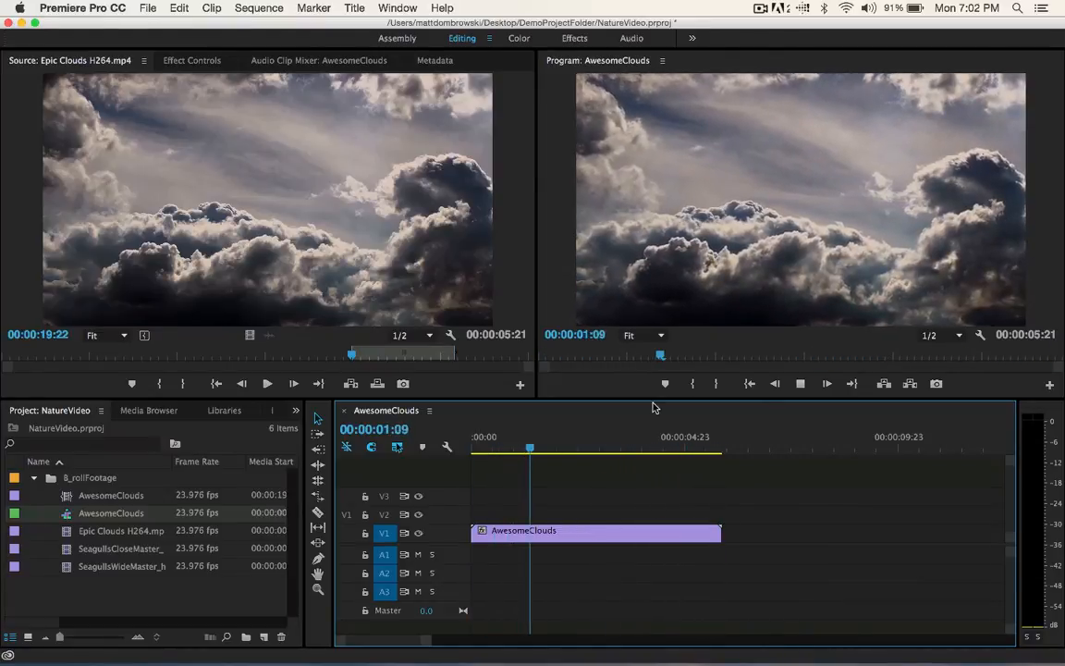
pyautogui.click(801, 383)
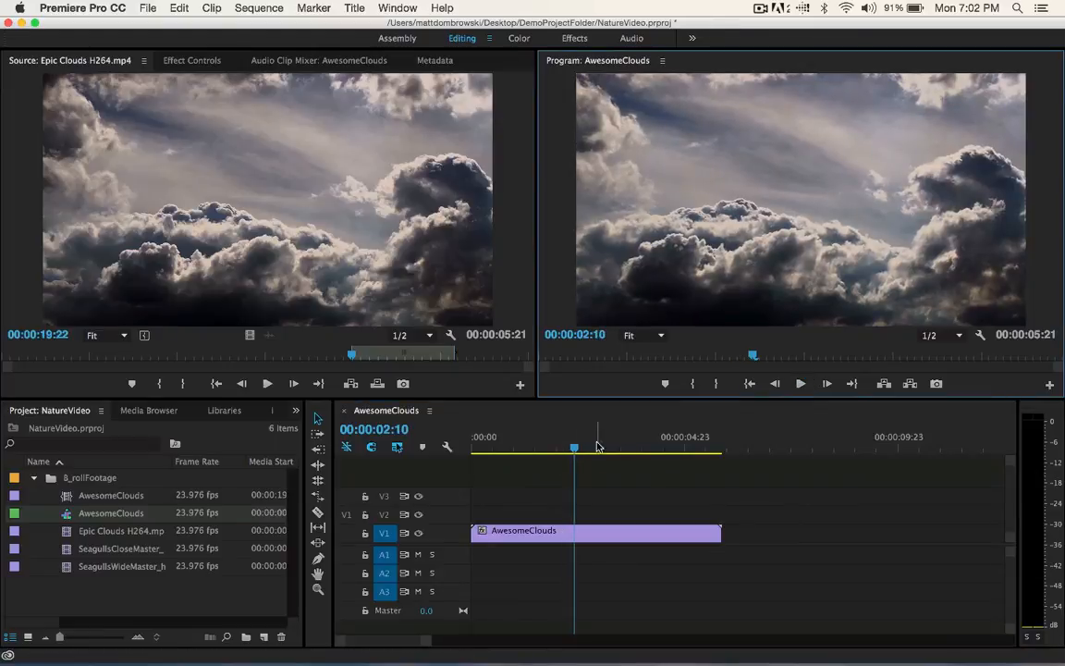
pyautogui.moveTo(592, 442); pyautogui.dragTo(444, 447)
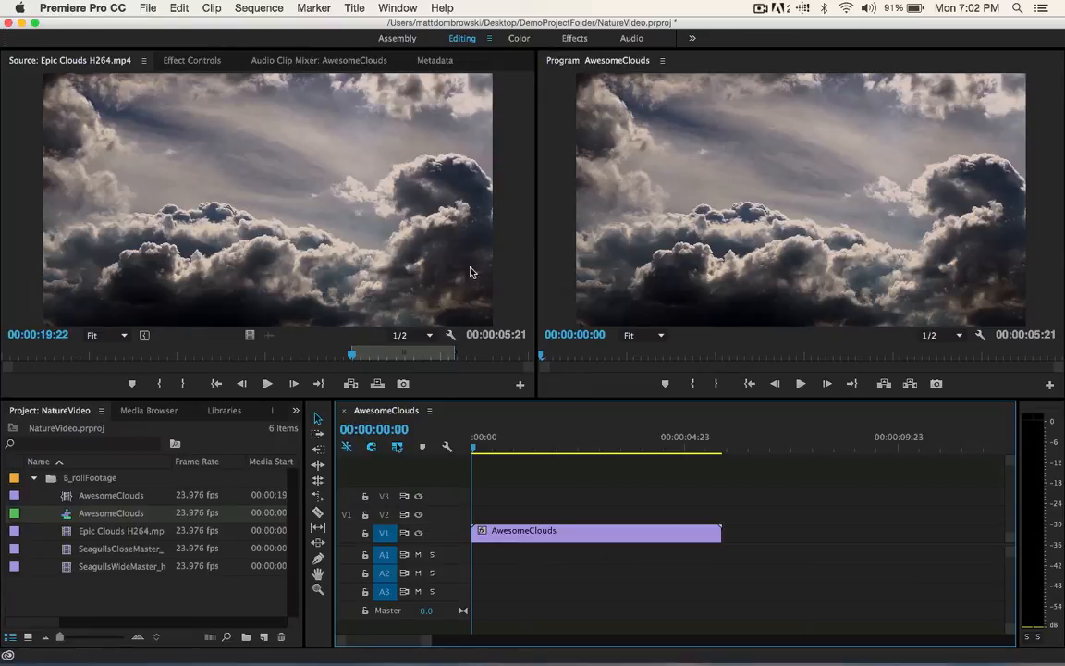
pyautogui.moveTo(477, 451); pyautogui.dragTo(428, 472)
# Examine the presets and settings offered for a new sequence, and cancel without creating one
pyautogui.click(151, 7)
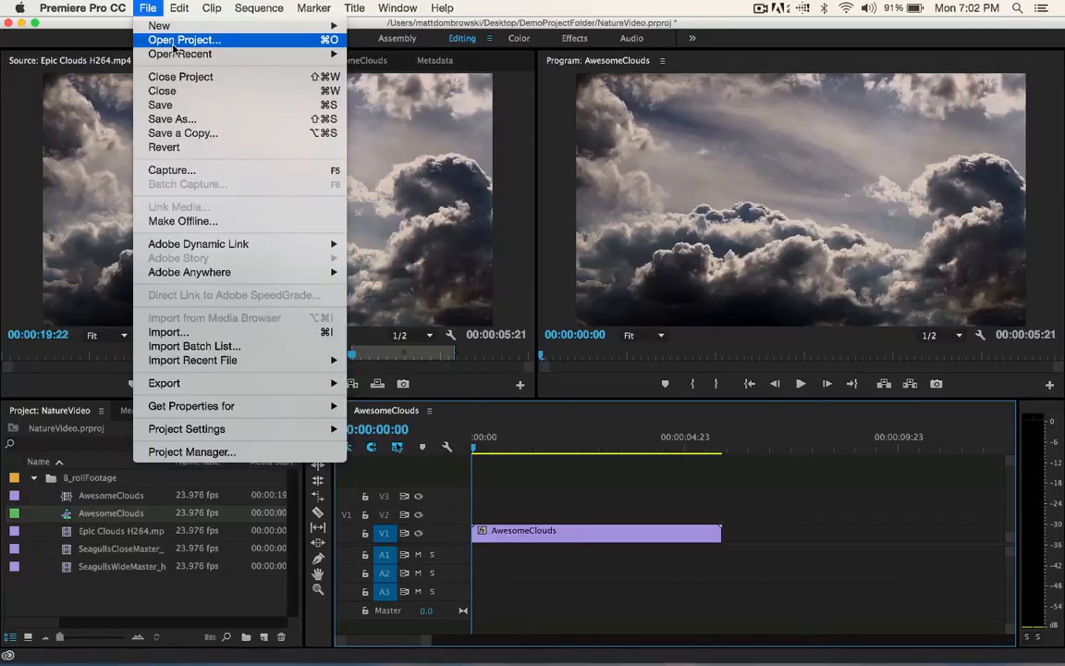
pyautogui.moveTo(176, 28)
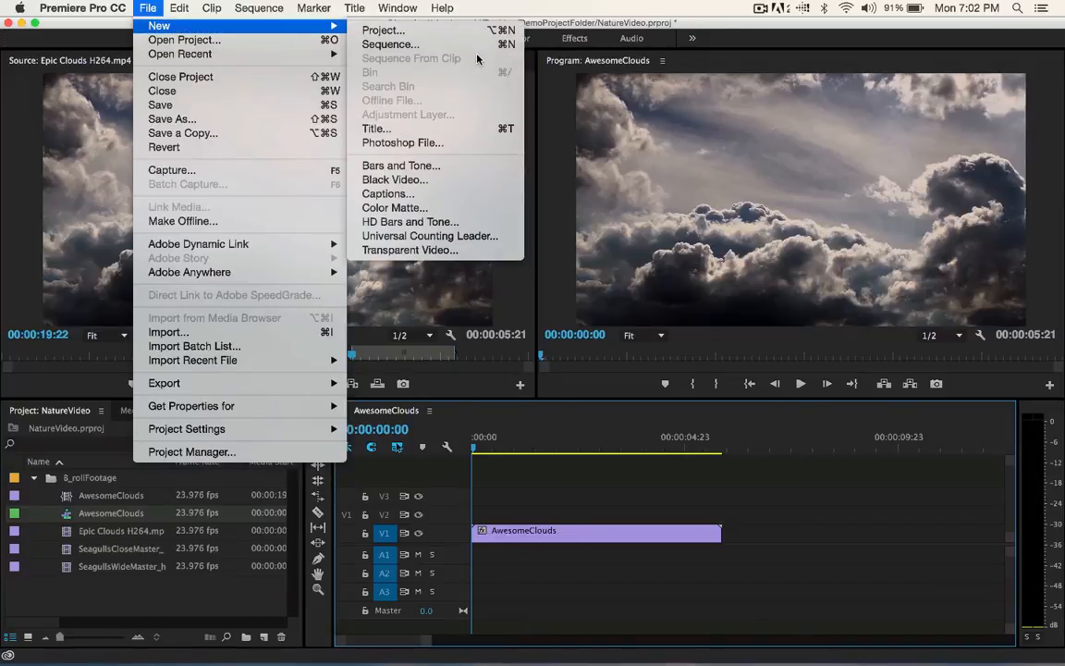
pyautogui.click(397, 45)
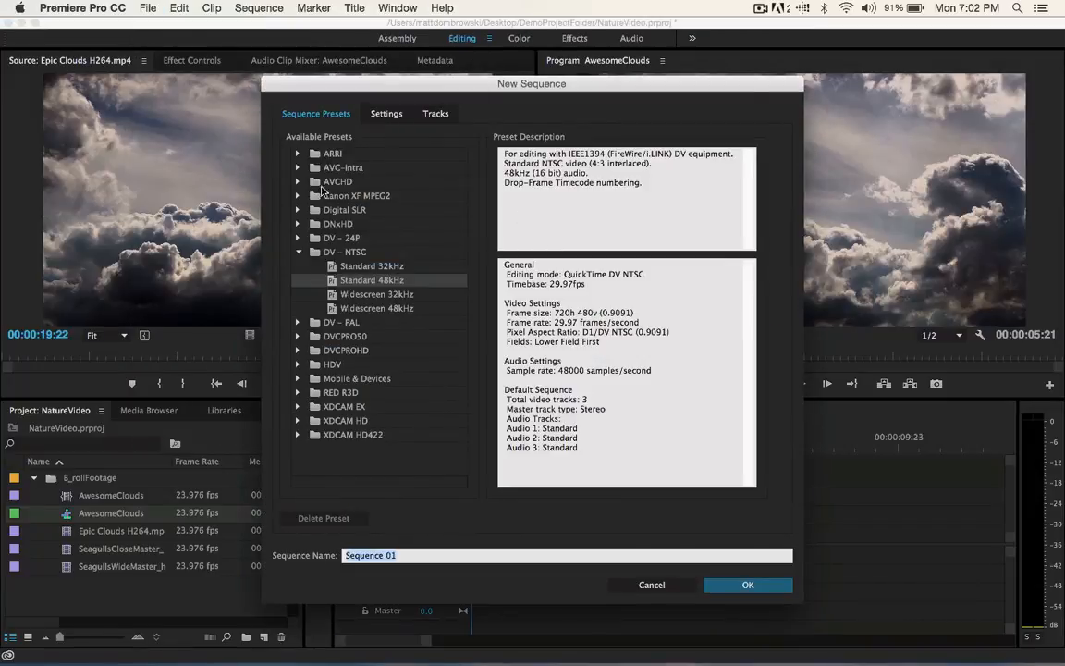
pyautogui.click(388, 114)
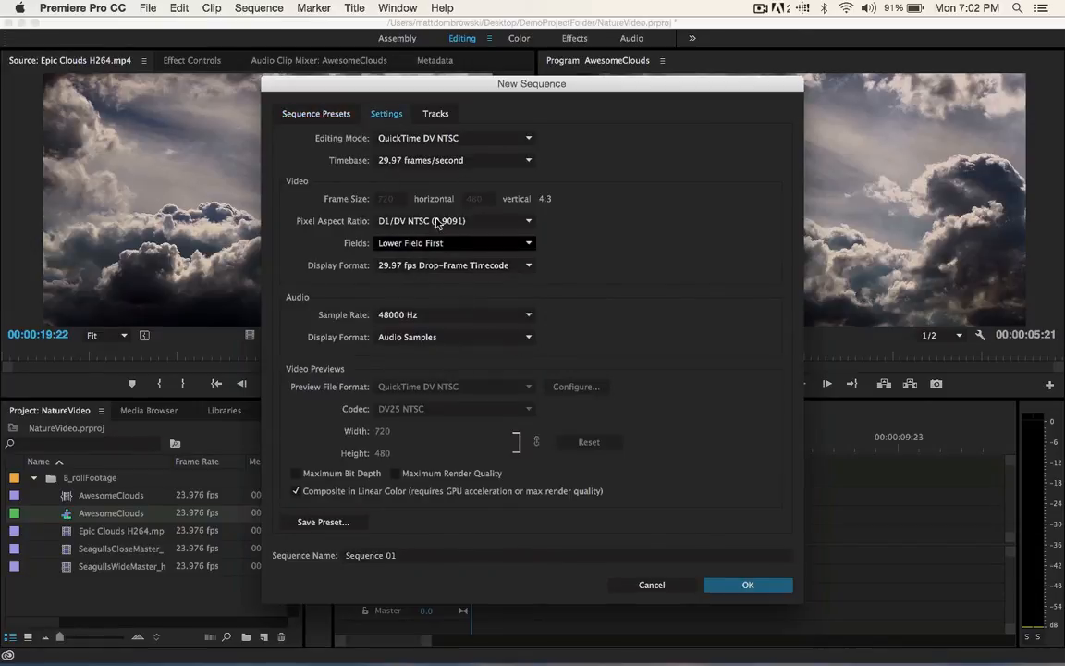
pyautogui.click(663, 582)
pyautogui.click(148, 8)
pyautogui.click(147, 8)
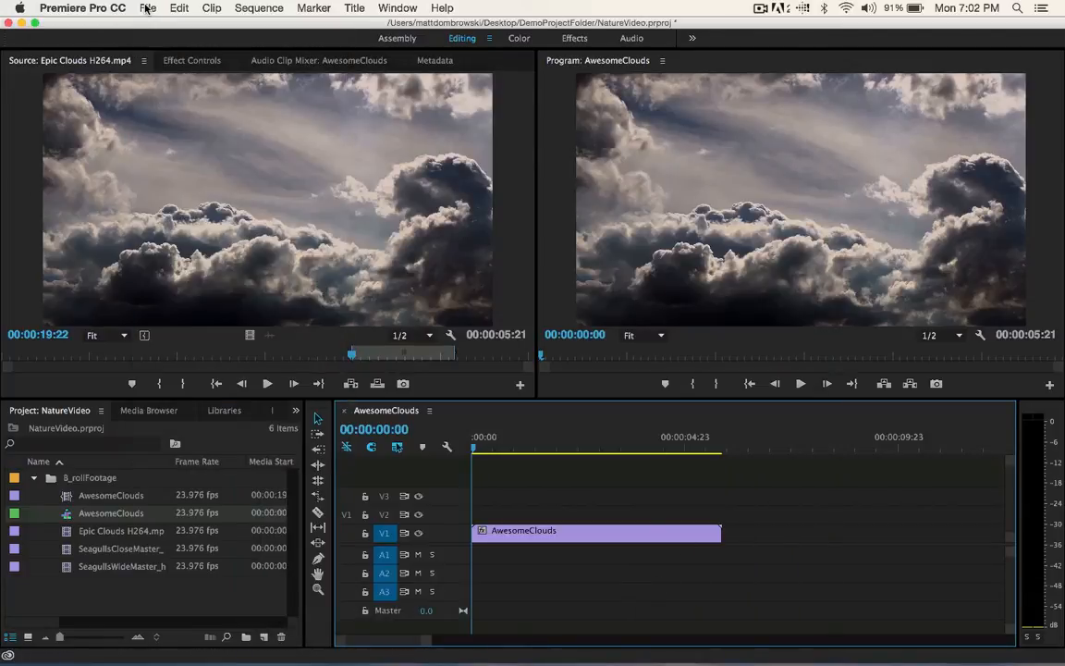
pyautogui.click(148, 7)
pyautogui.moveTo(159, 26)
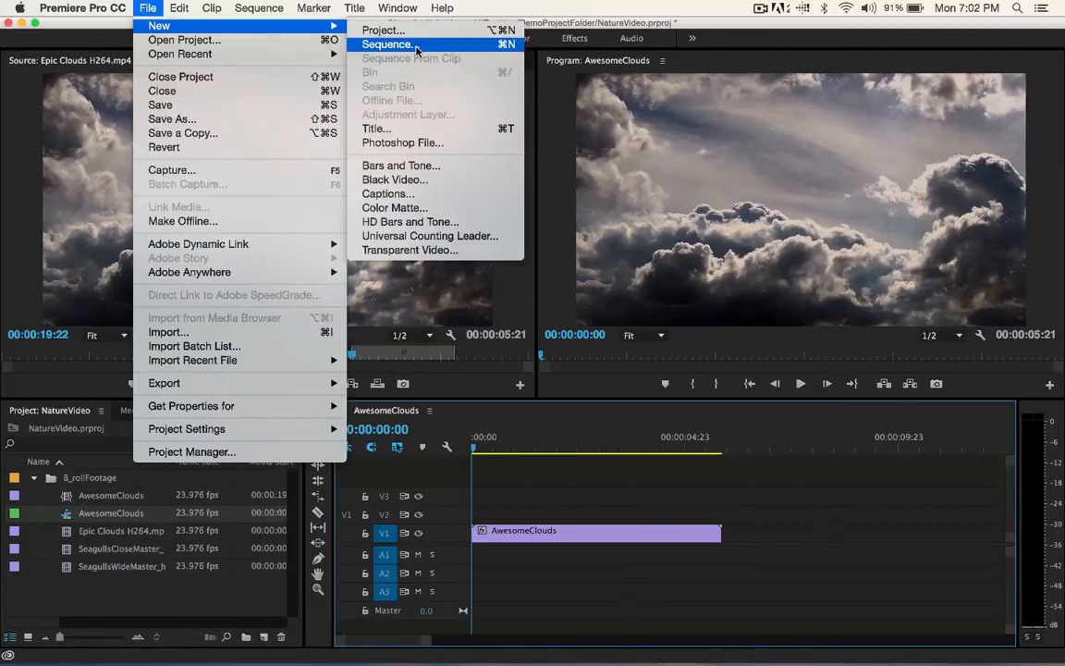
pyautogui.click(795, 164)
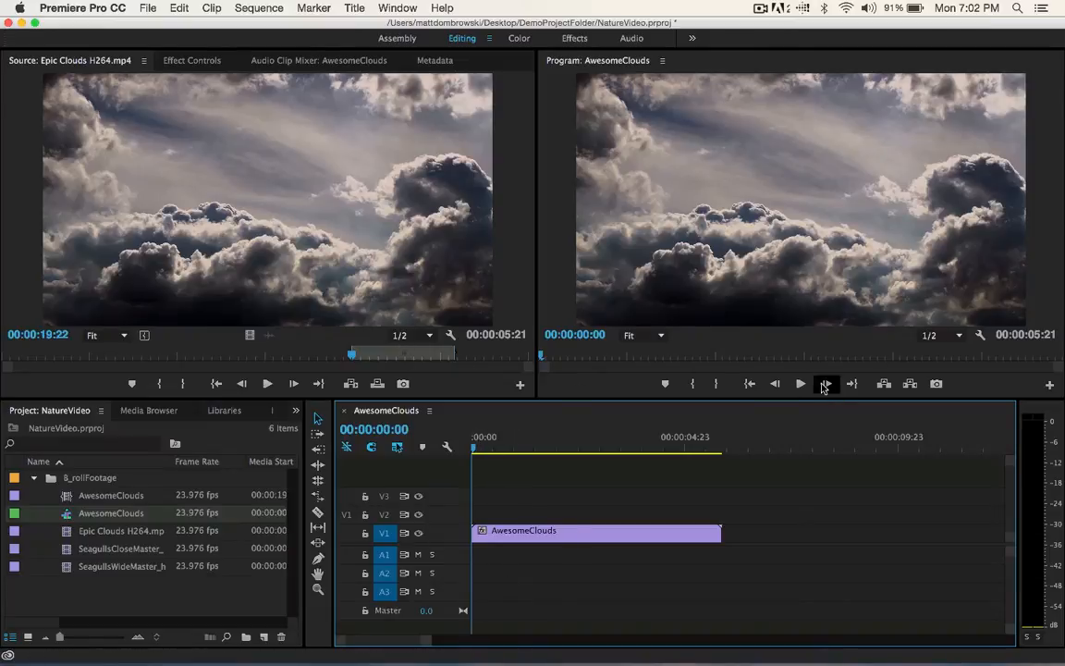
# Load SeagullsWideMaster_h264.mp4 into the Source Monitor, play its opening and rewind it to the start
pyautogui.moveTo(482, 445)
pyautogui.mouseDown()
pyautogui.moveTo(536, 445)
pyautogui.moveTo(424, 446)
pyautogui.moveTo(735, 452)
pyautogui.moveTo(467, 448)
pyautogui.mouseUp()
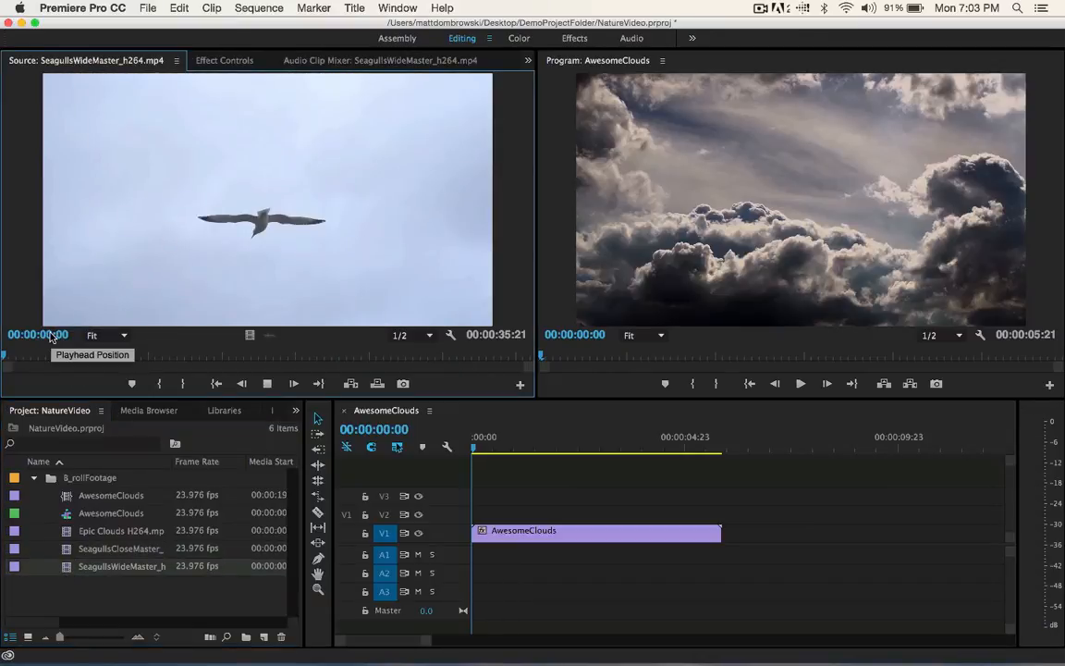
pyautogui.press('space')
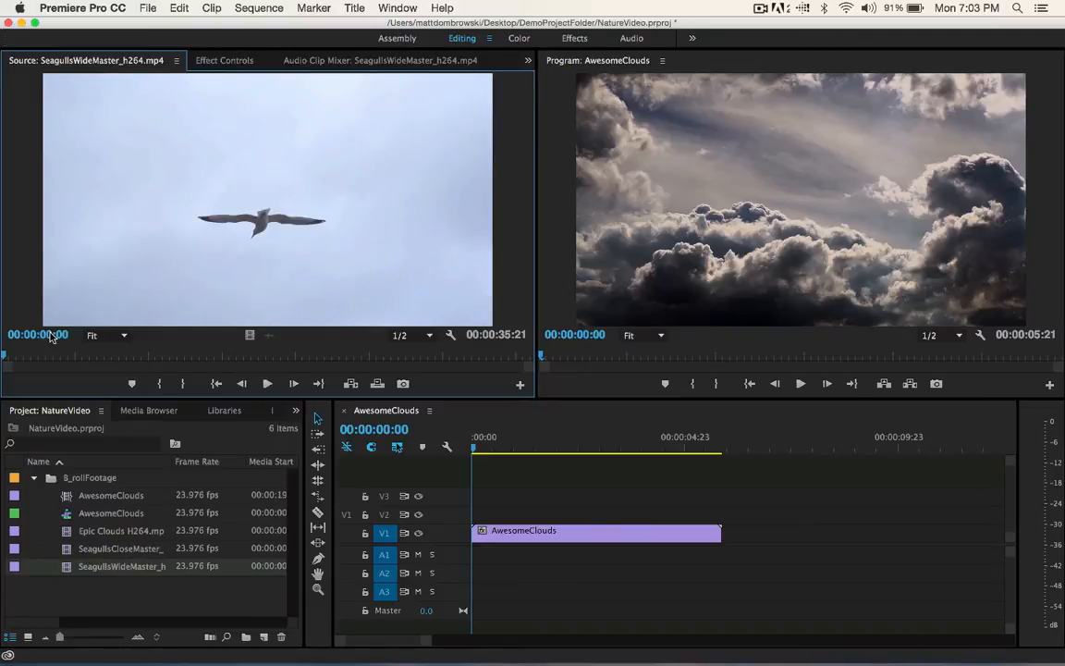
pyautogui.press('space')
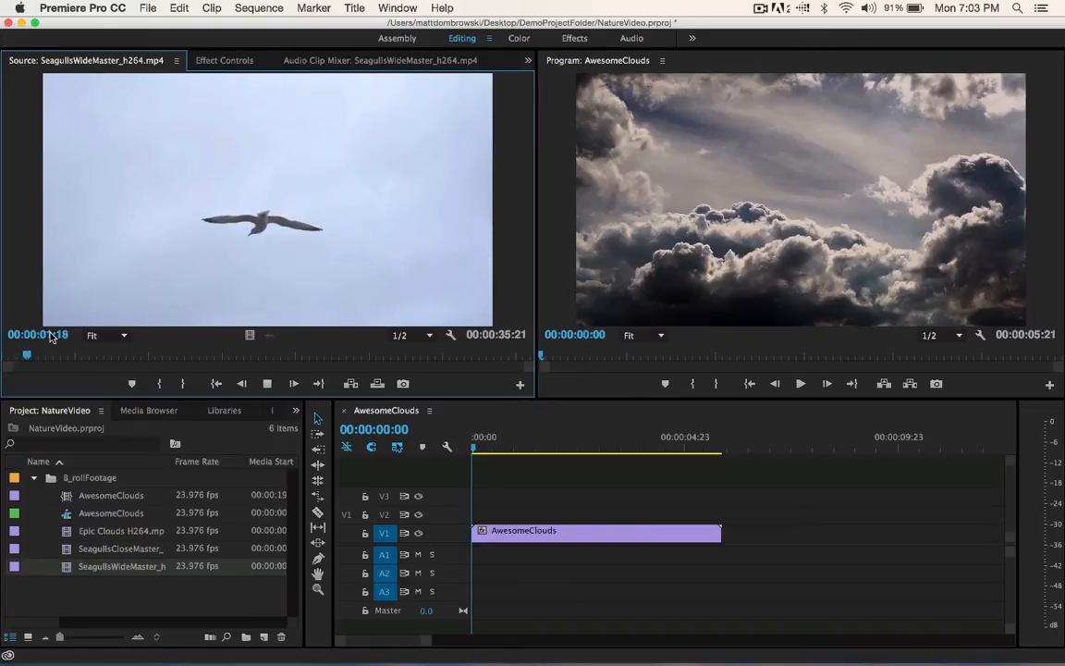
pyautogui.press('k')
pyautogui.press('j')
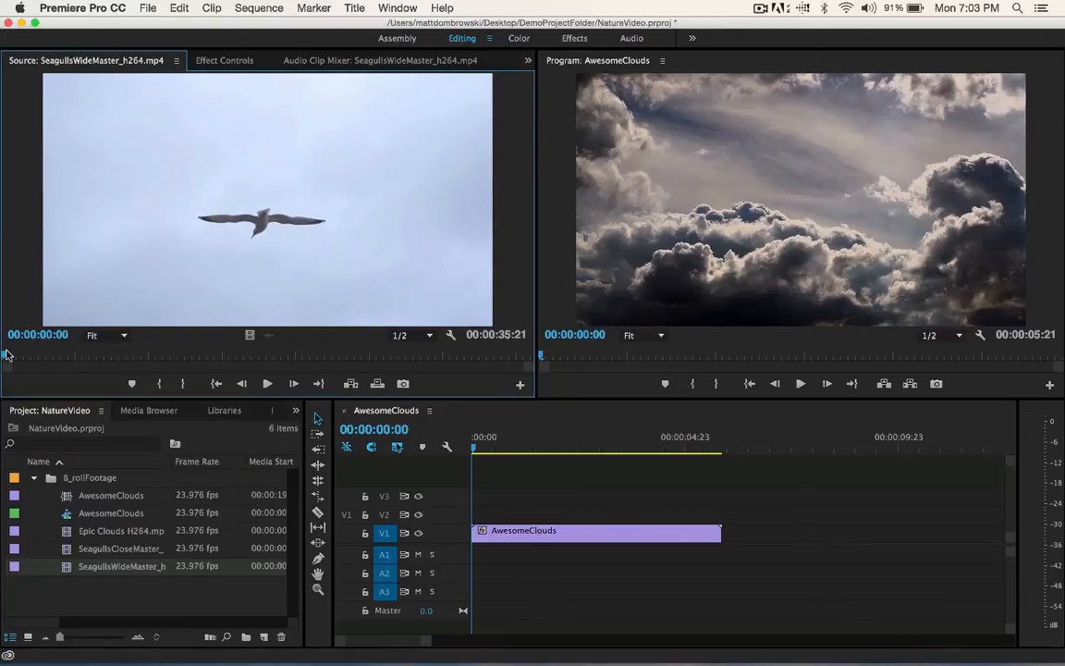
# Mark the seagull clip's In point at 00:00:06:04 and play on to 00:00:08:08
pyautogui.moveTo(7, 354); pyautogui.dragTo(94, 358)
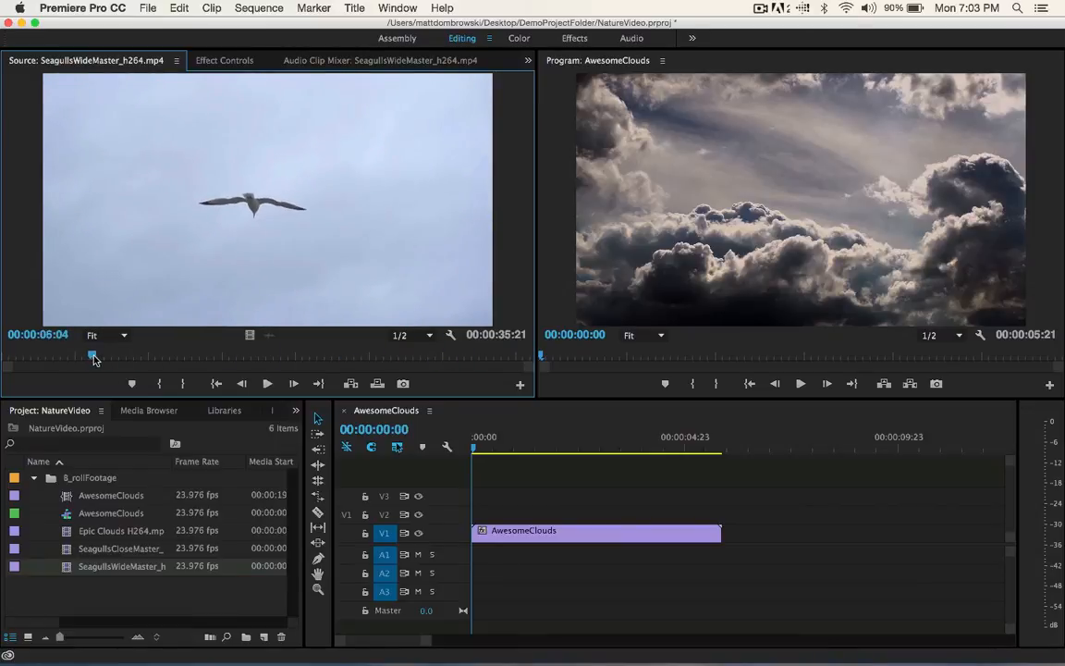
pyautogui.press('i')
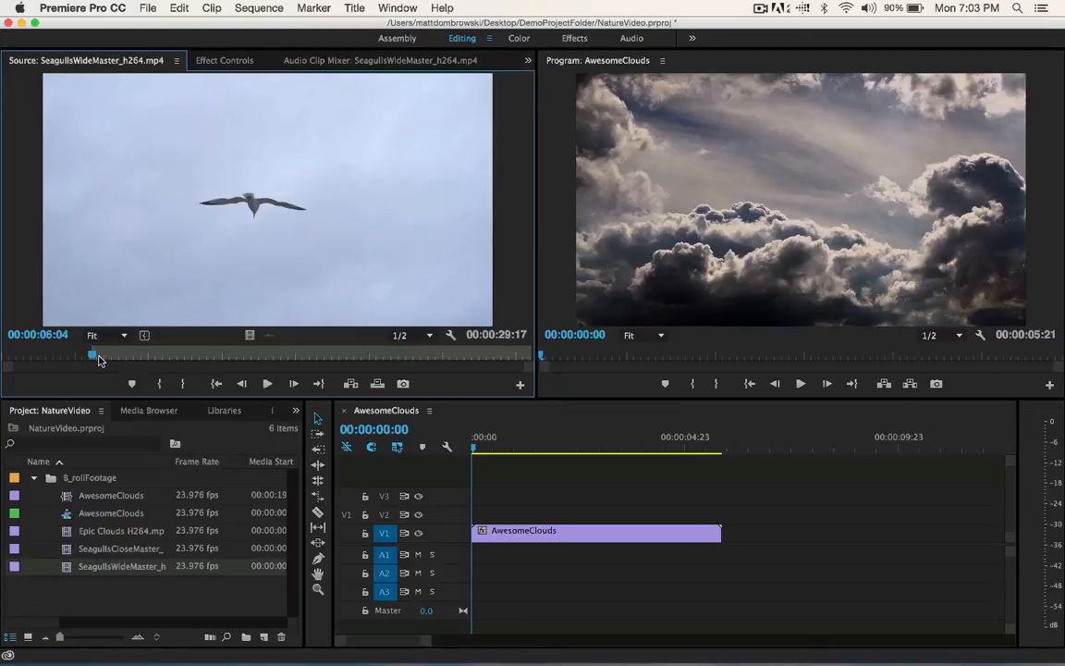
pyautogui.press('space')
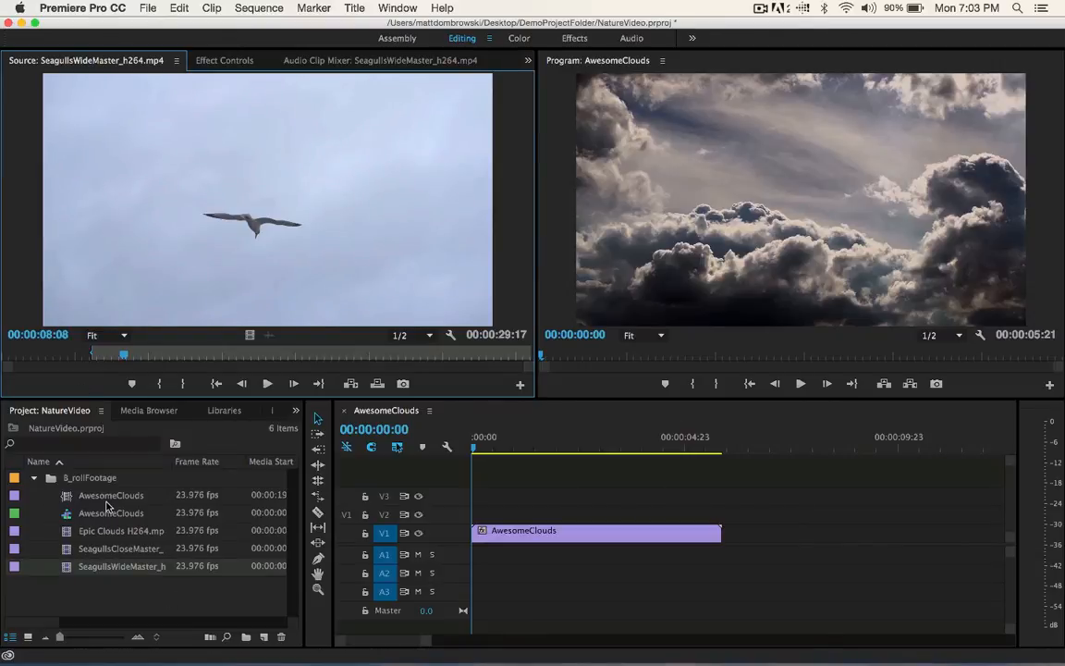
# Try to insert the wide seagull clip at the end of the AwesomeClouds clip, and try once more at 00:00:05:00
pyautogui.moveTo(490, 449); pyautogui.dragTo(723, 470)
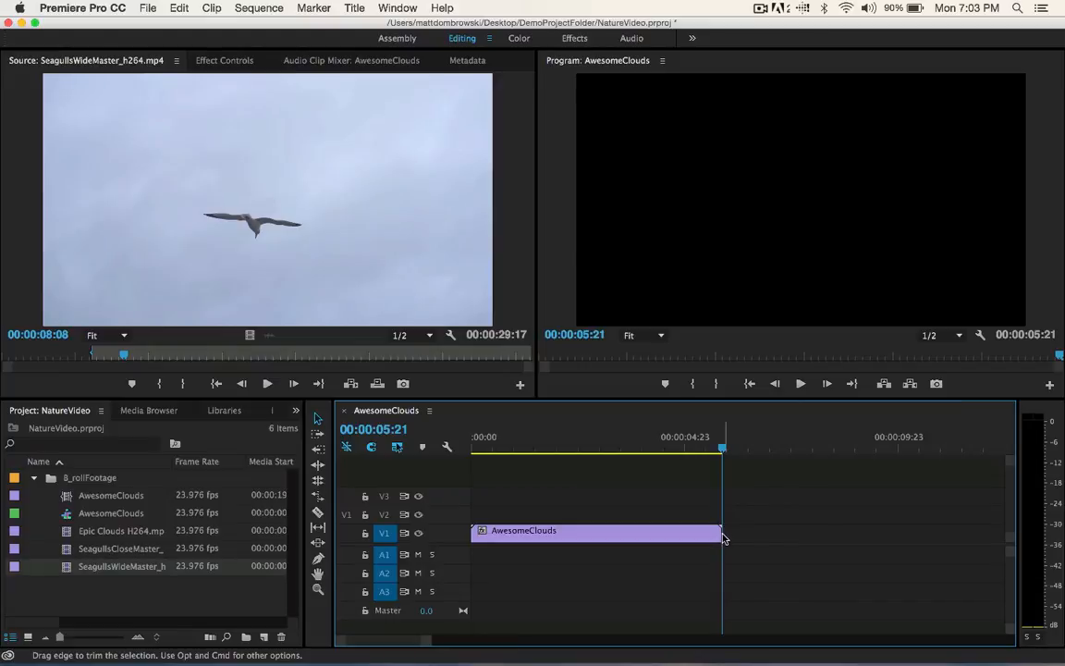
pyautogui.click(351, 383)
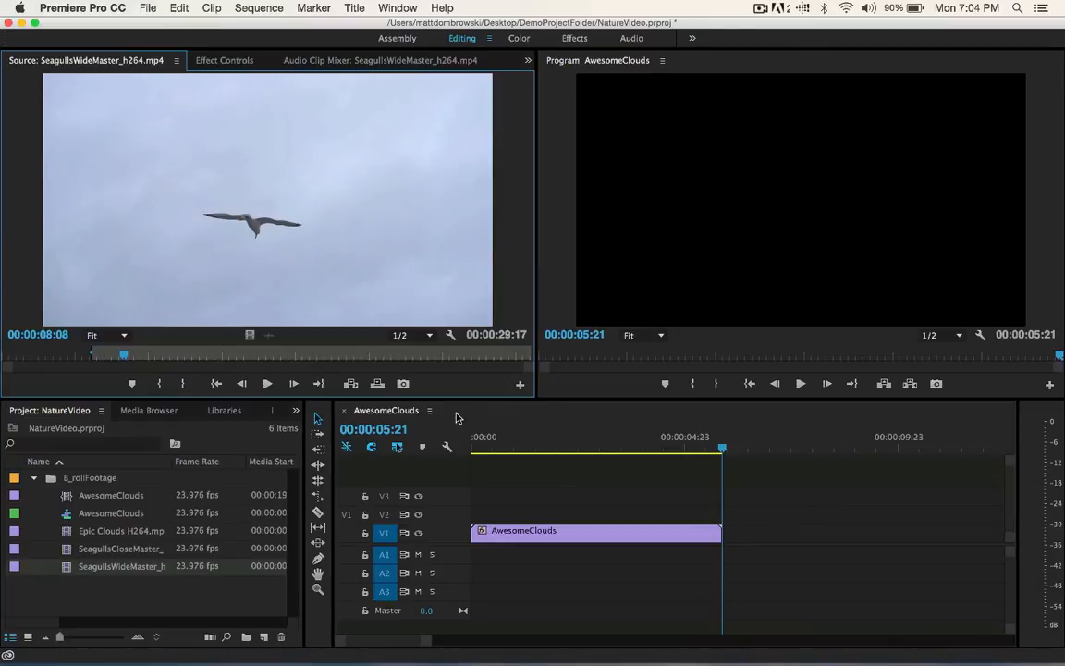
pyautogui.rightClick(344, 334)
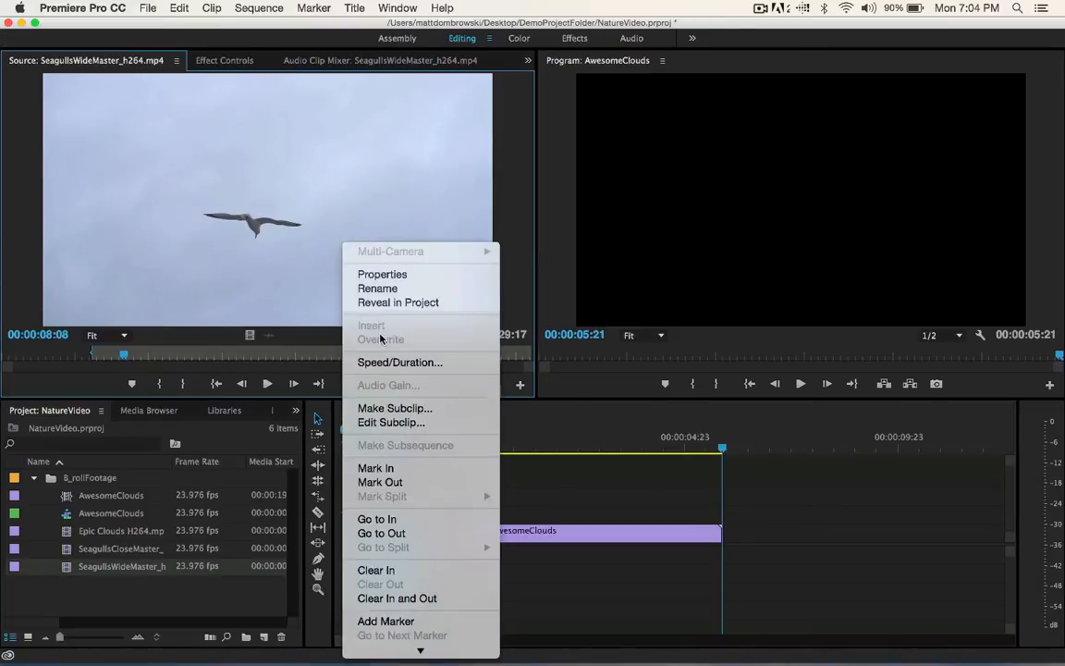
pyautogui.moveTo(420, 651)
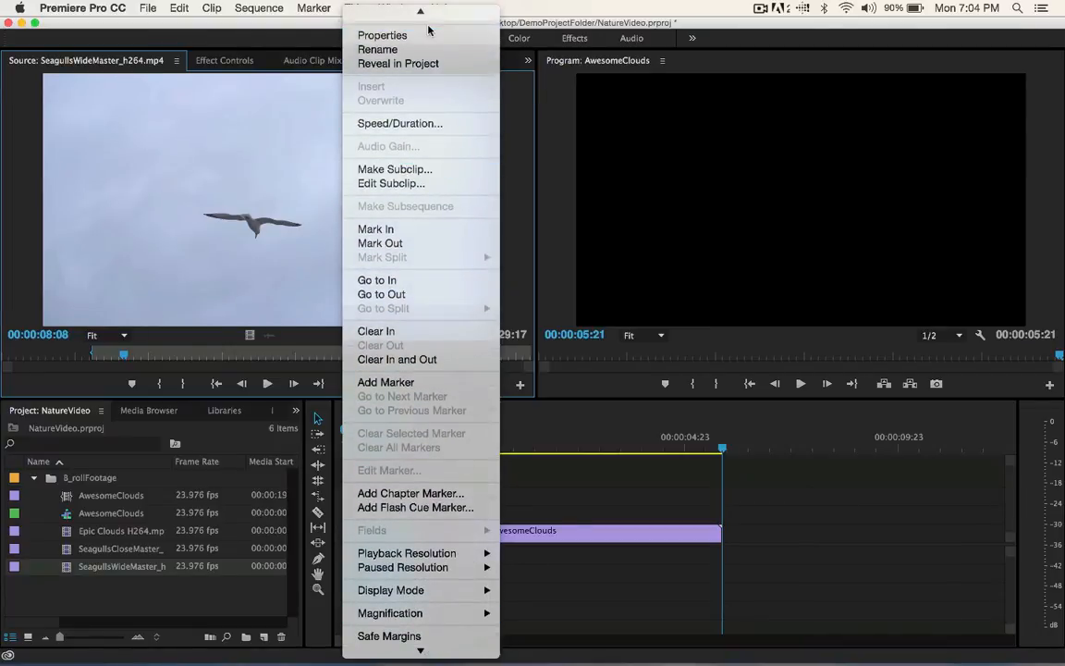
pyautogui.moveTo(421, 11)
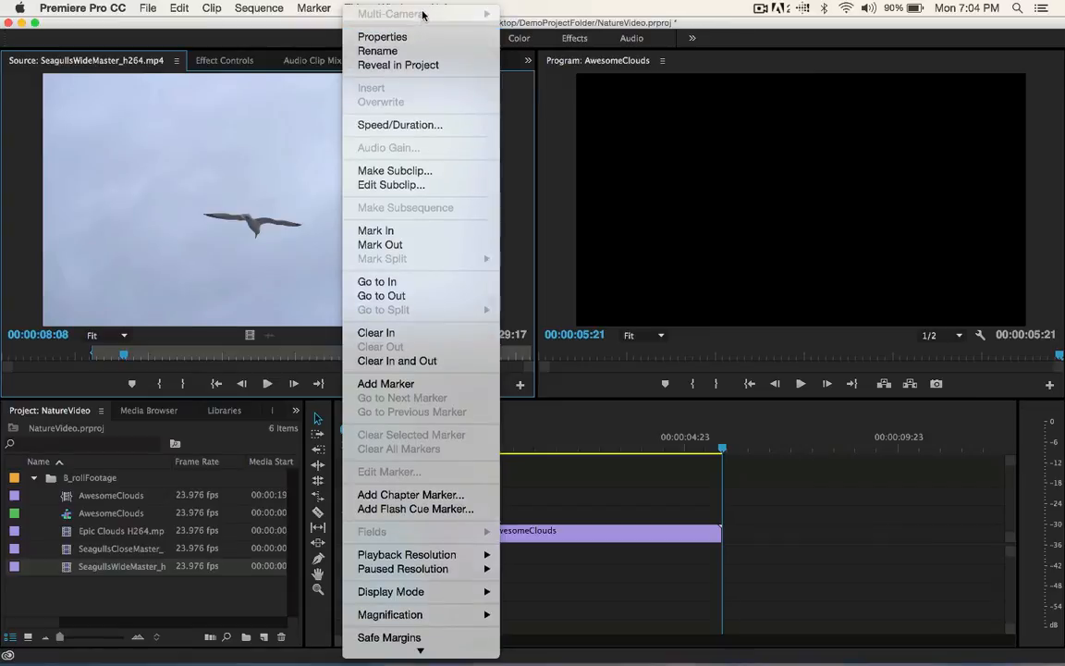
pyautogui.click(810, 505)
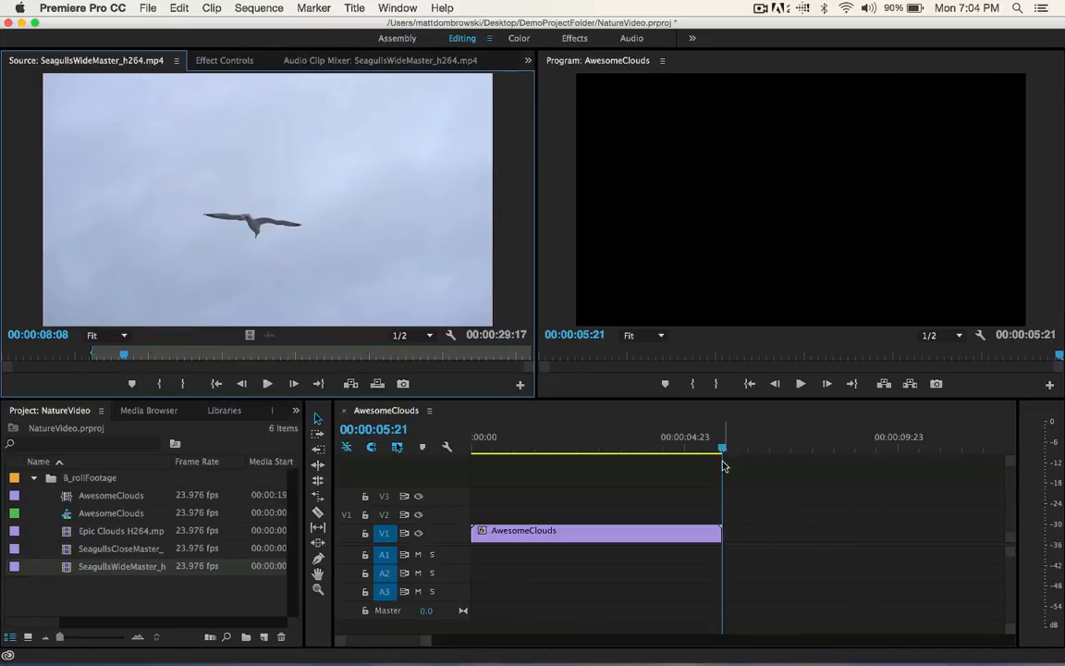
pyautogui.click(685, 442)
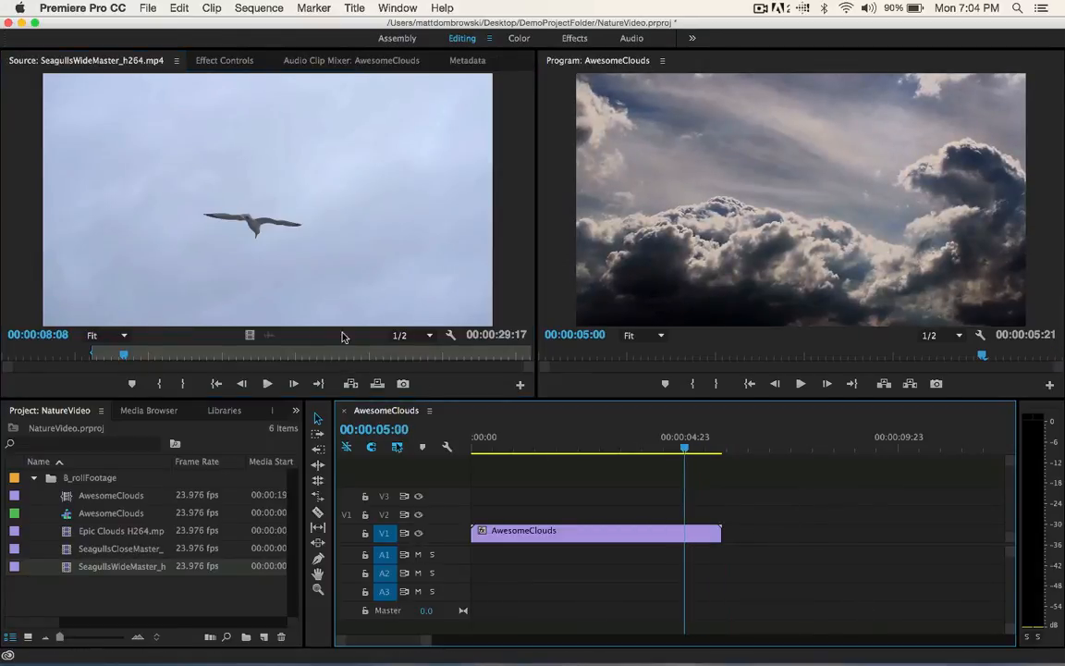
pyautogui.click(355, 389)
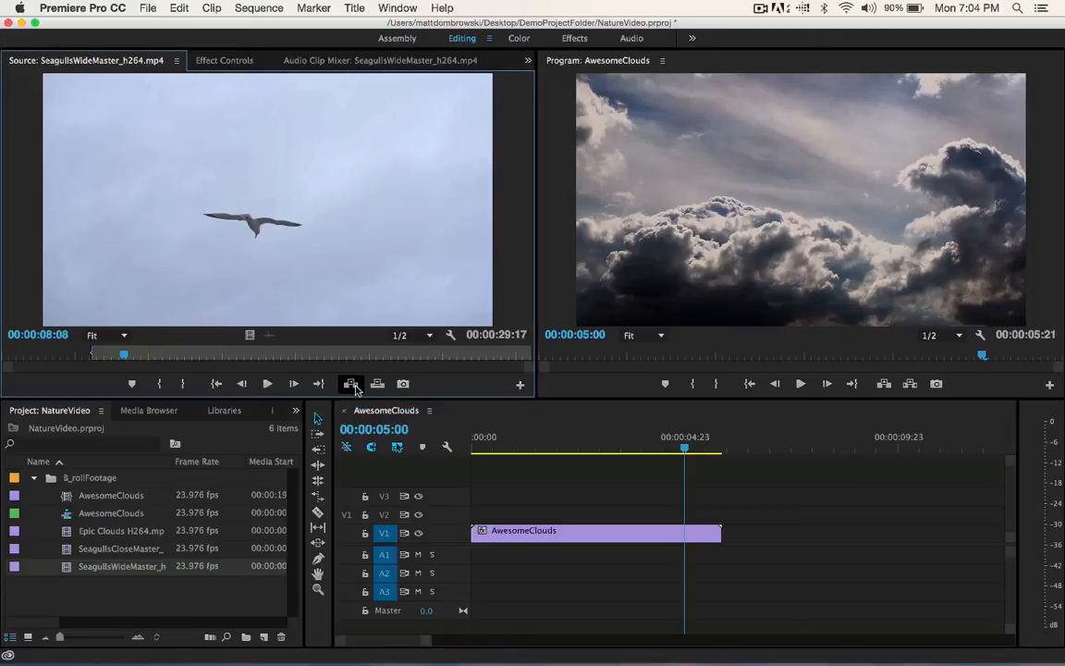
# Return the source clip to its In point at 00:00:06:04 and enable its V1 source patch on sequence track V2
pyautogui.moveTo(127, 356); pyautogui.dragTo(87, 359)
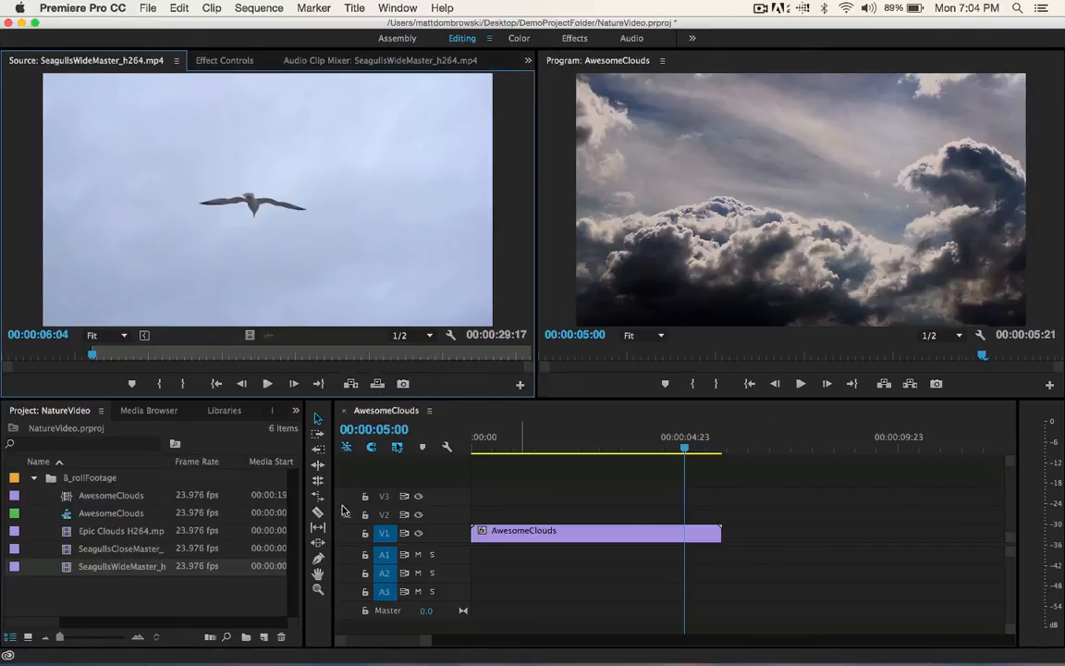
pyautogui.click(625, 518)
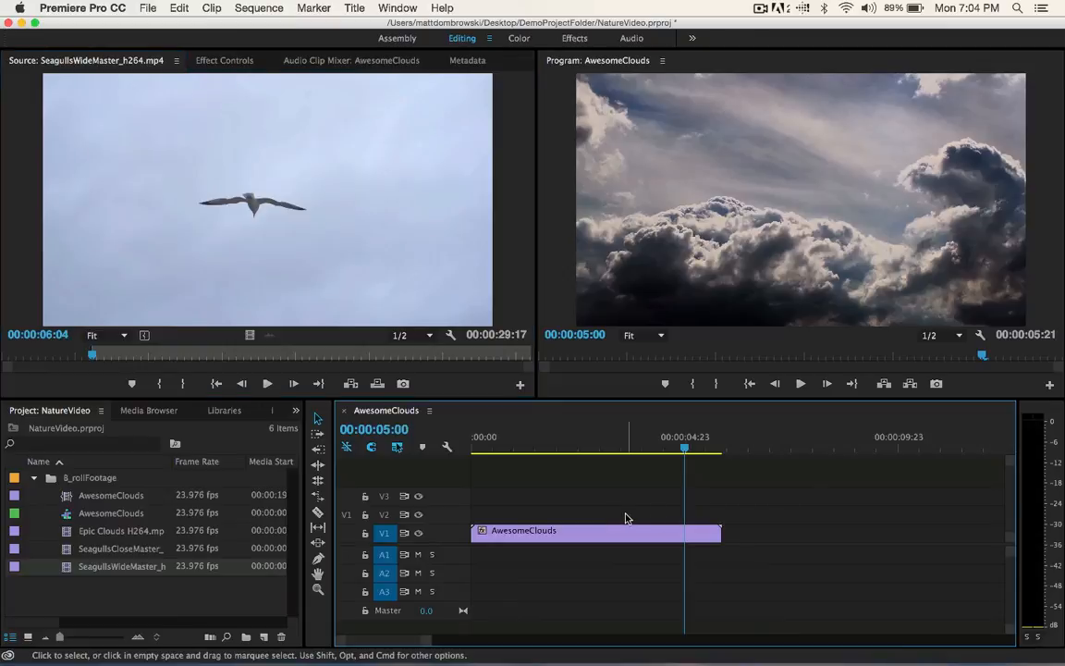
pyautogui.click(384, 515)
pyautogui.click(391, 516)
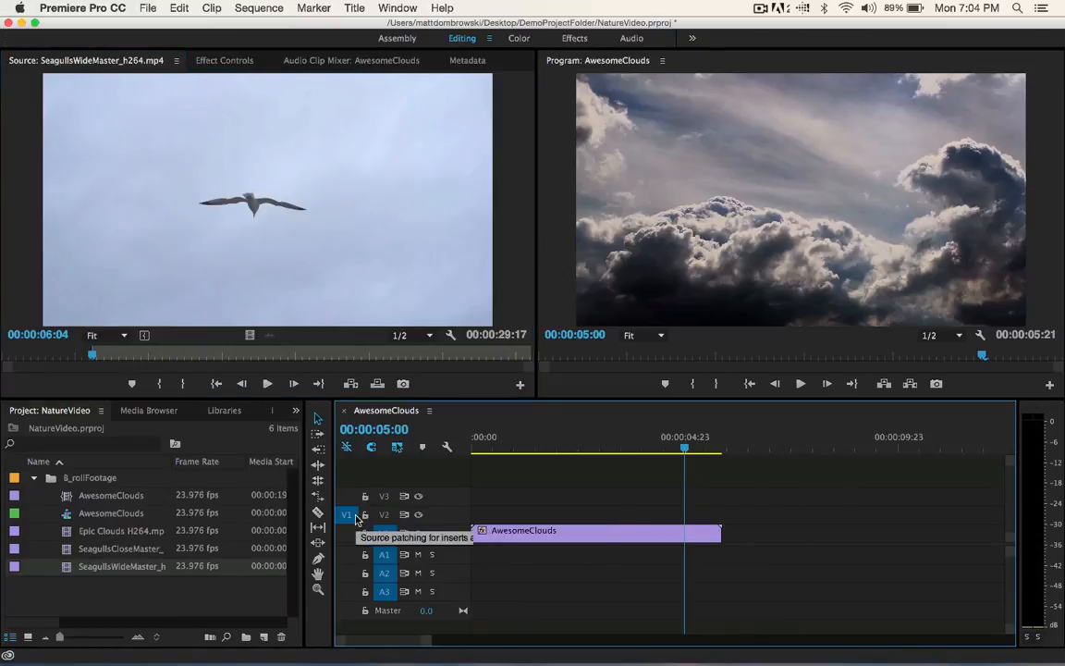
pyautogui.click(353, 515)
pyautogui.click(384, 497)
pyautogui.click(385, 497)
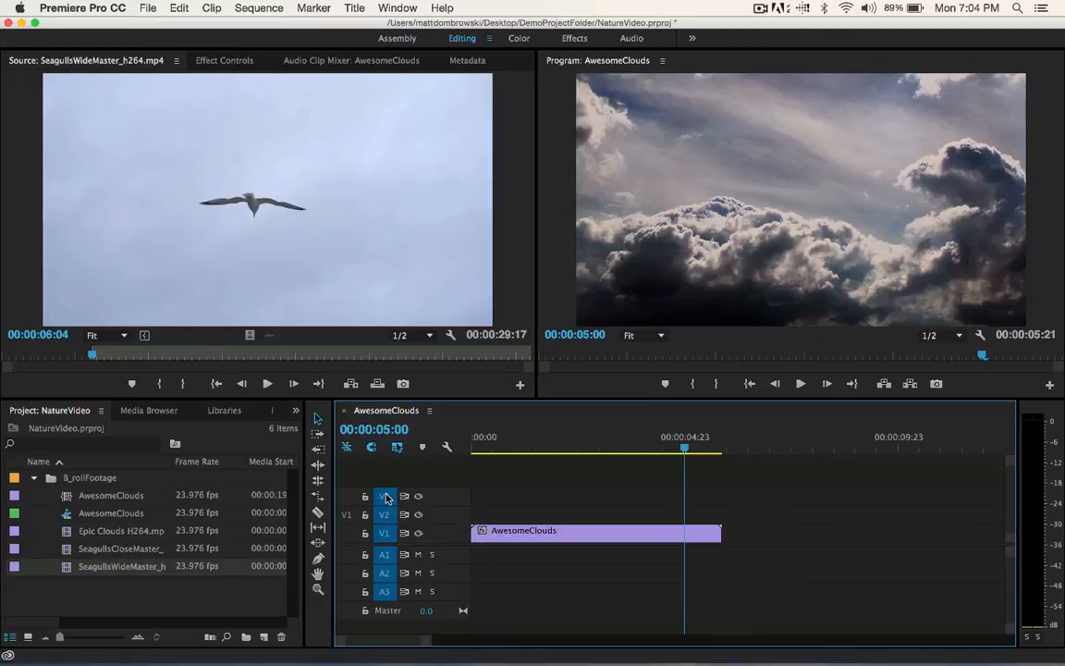
pyautogui.click(348, 515)
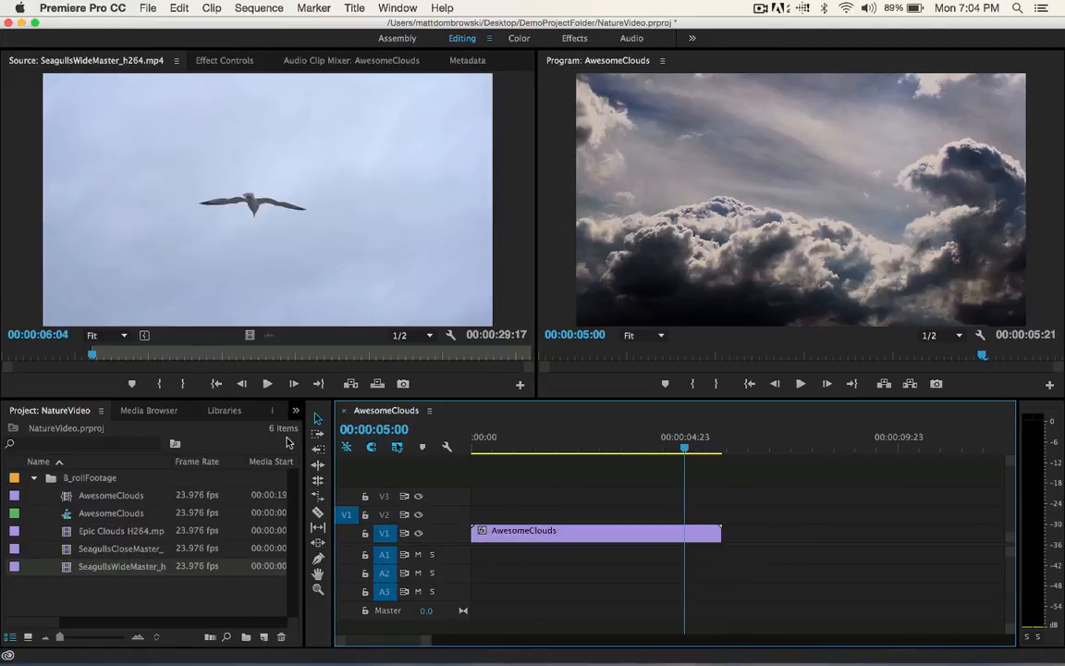
# Insert the seagull clip at 00:00:05:00, undo it, and try the insert with the V1 source patch disabled
pyautogui.click(351, 383)
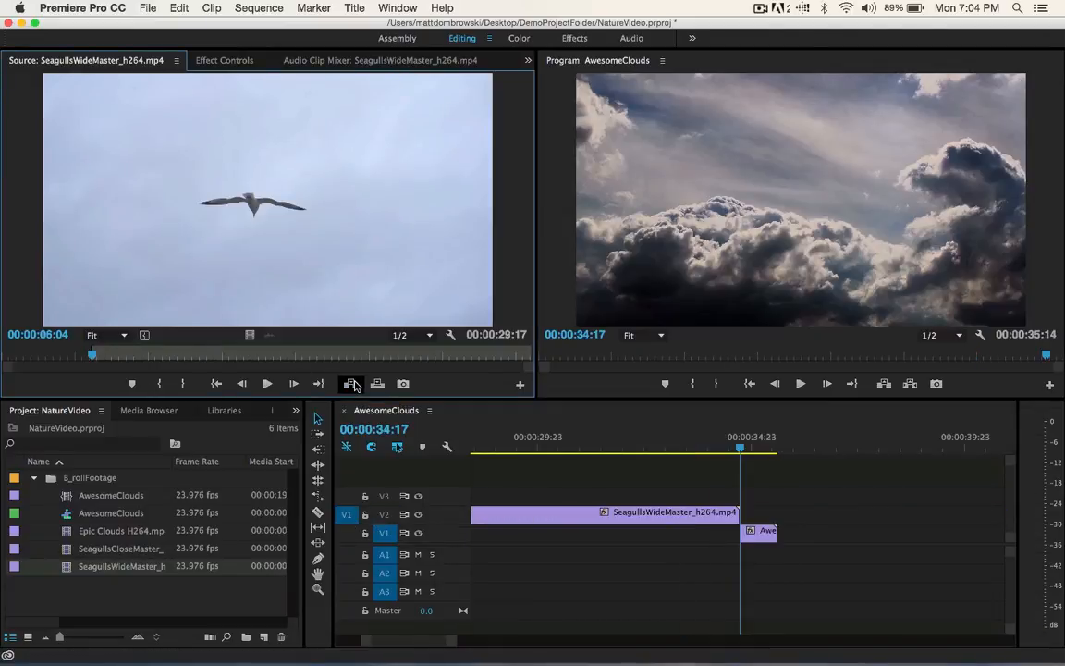
pyautogui.press('super+z')
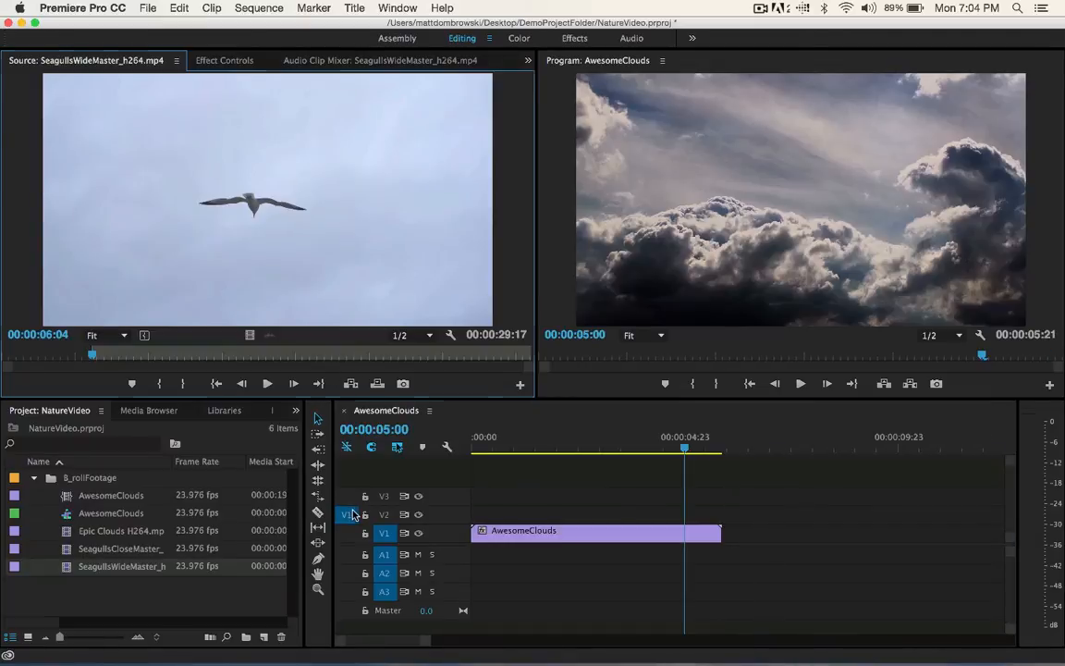
pyautogui.click(349, 515)
pyautogui.click(348, 386)
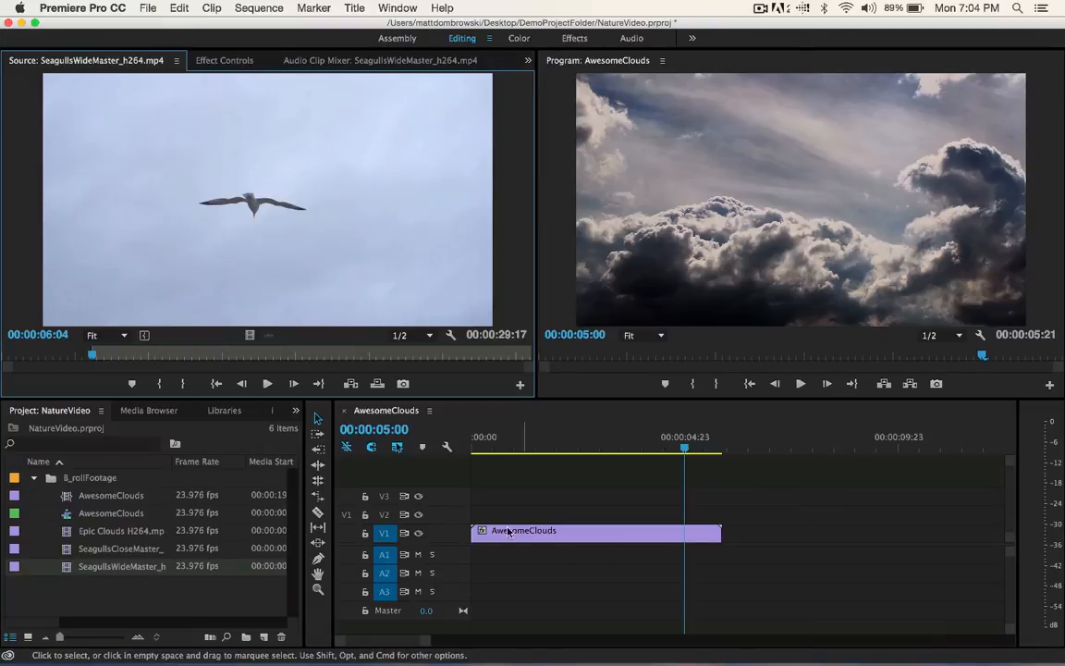
# Re-enable the V1 source patch and overwrite the seagull clip onto track V2 at 00:00:05:00
pyautogui.click(348, 516)
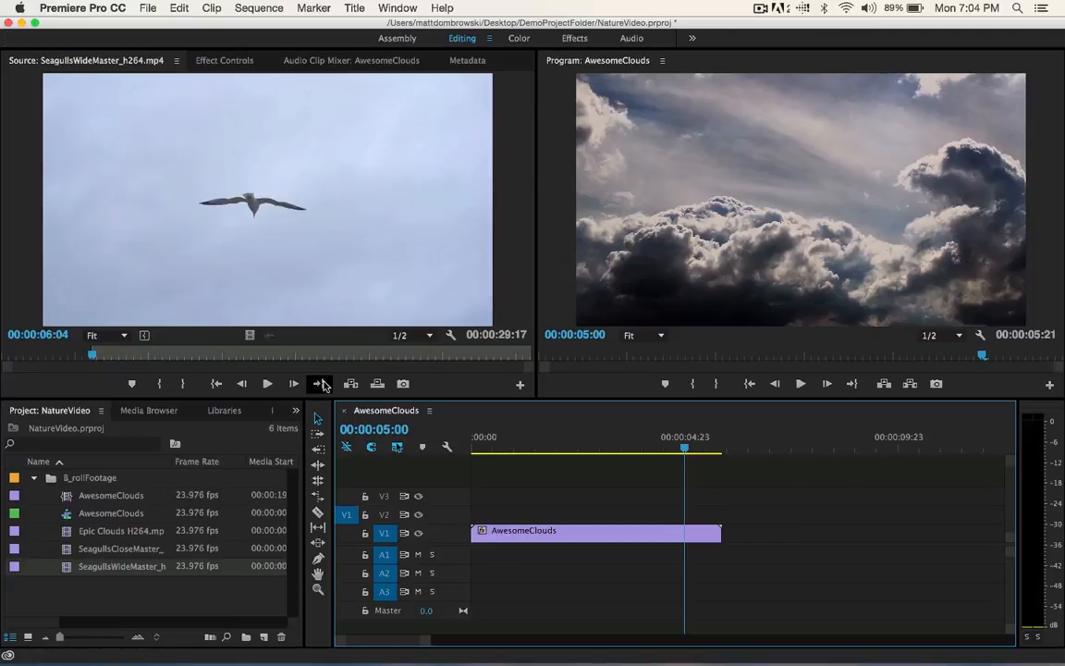
pyautogui.click(377, 384)
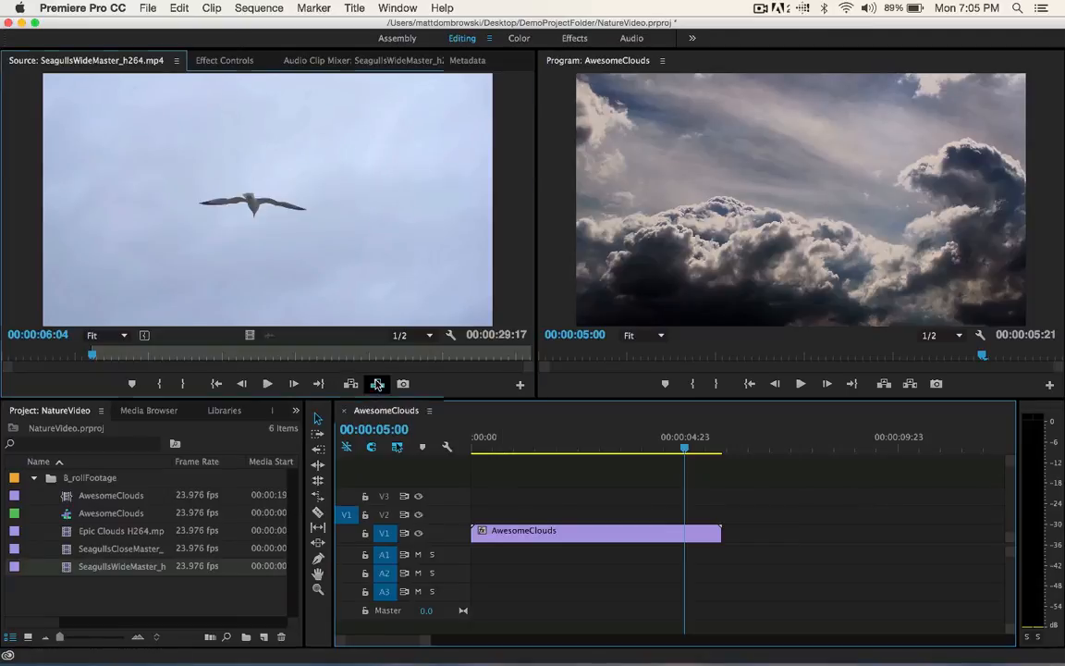
pyautogui.click(463, 642)
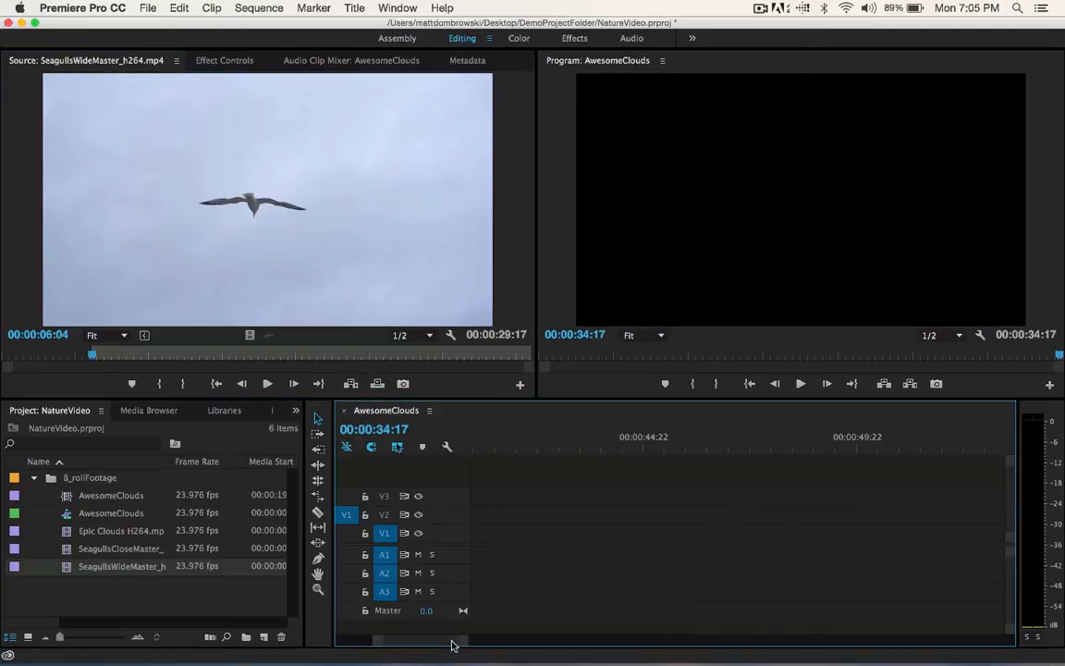
pyautogui.moveTo(459, 648); pyautogui.dragTo(376, 644)
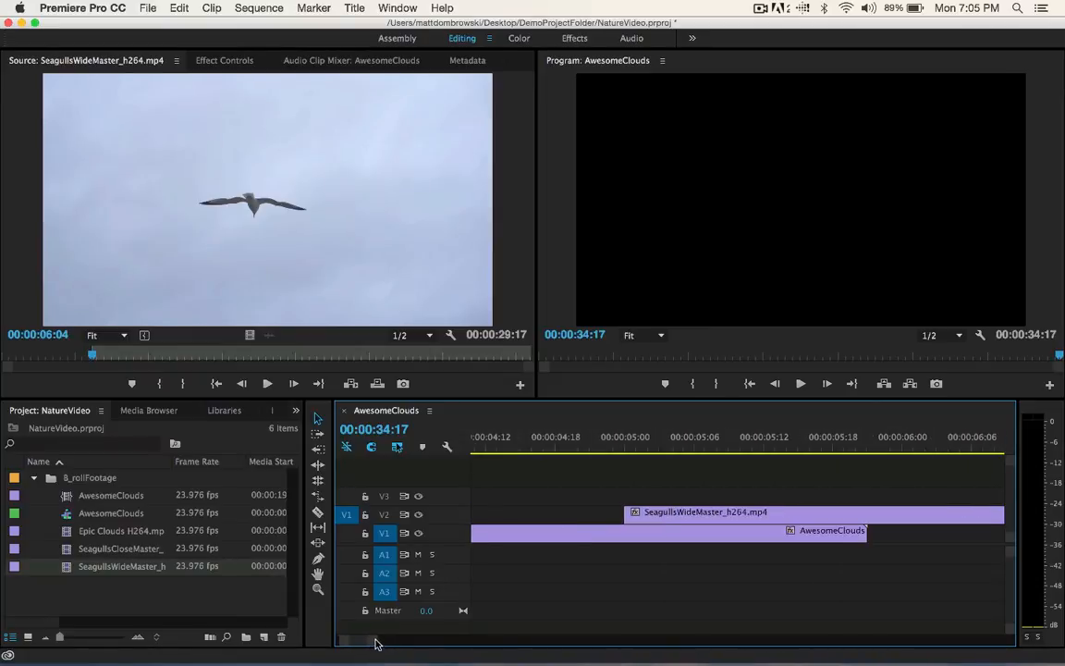
# Delete the seagull clip from V2 and overwrite it again from the end of the AwesomeClouds clip at 00:00:05:21
pyautogui.click(730, 518)
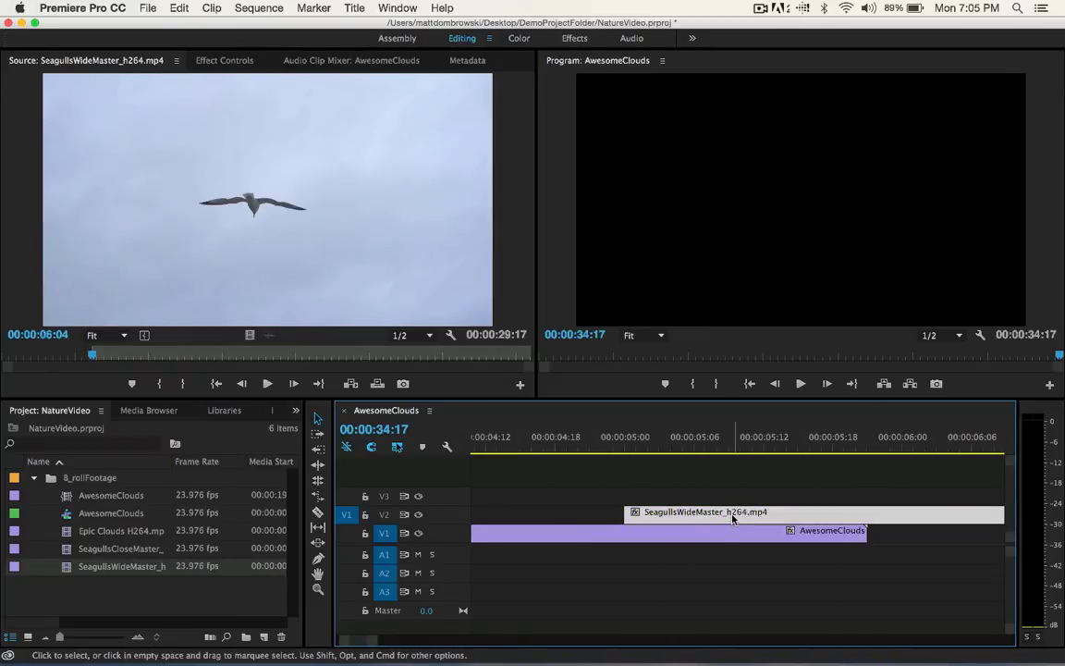
pyautogui.moveTo(734, 520)
pyautogui.mouseDown()
pyautogui.moveTo(749, 504)
pyautogui.moveTo(746, 514)
pyautogui.mouseUp()
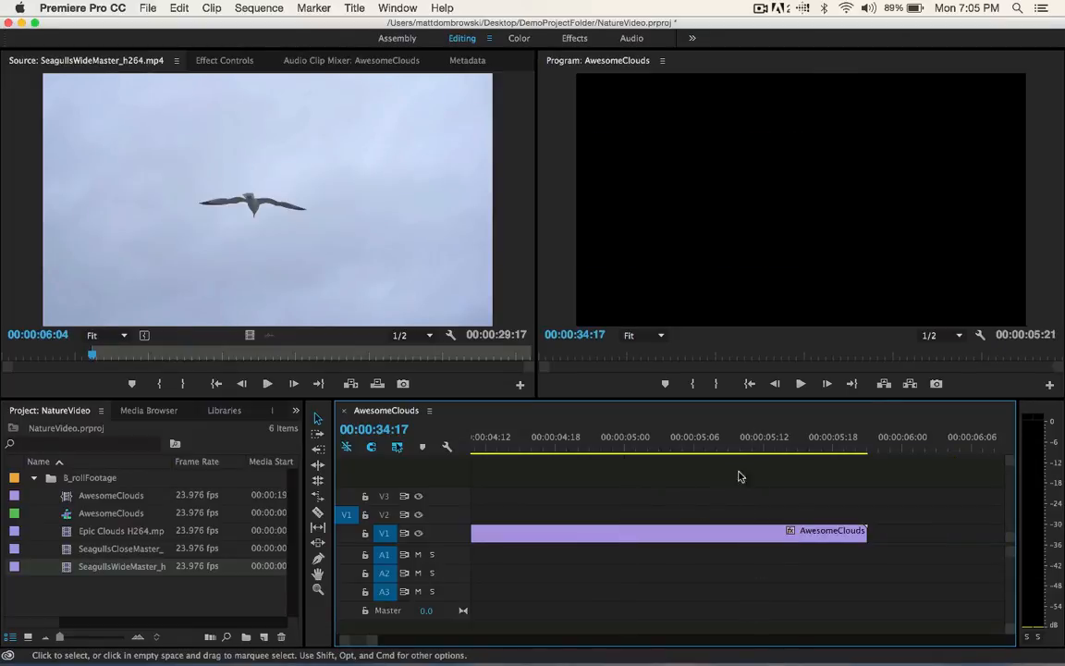
pyautogui.moveTo(805, 447); pyautogui.dragTo(874, 448)
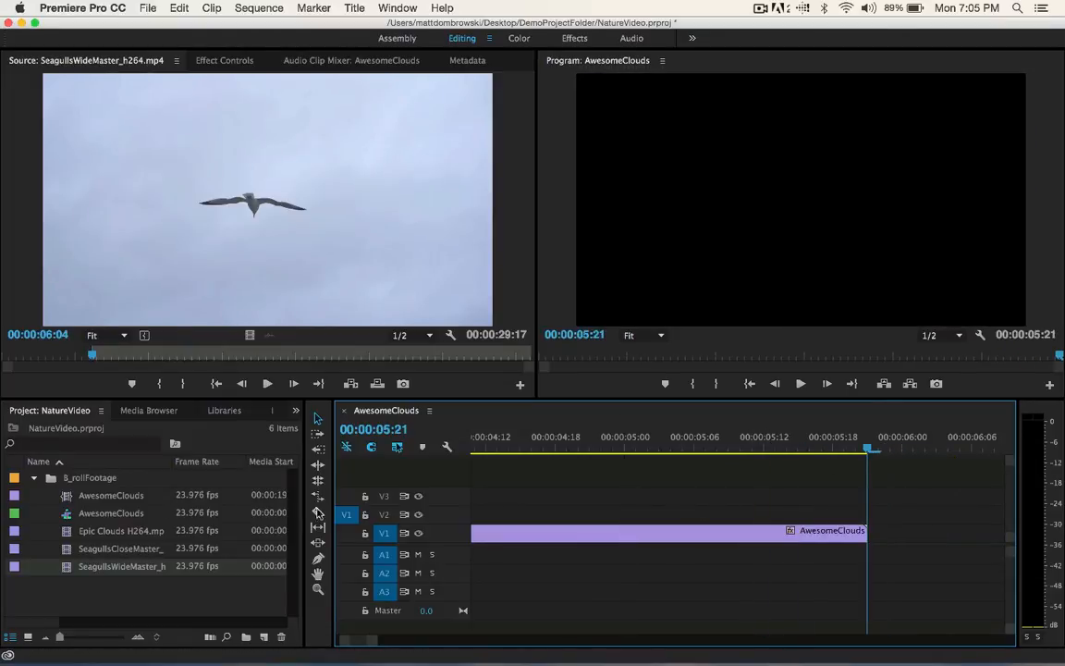
pyautogui.click(375, 384)
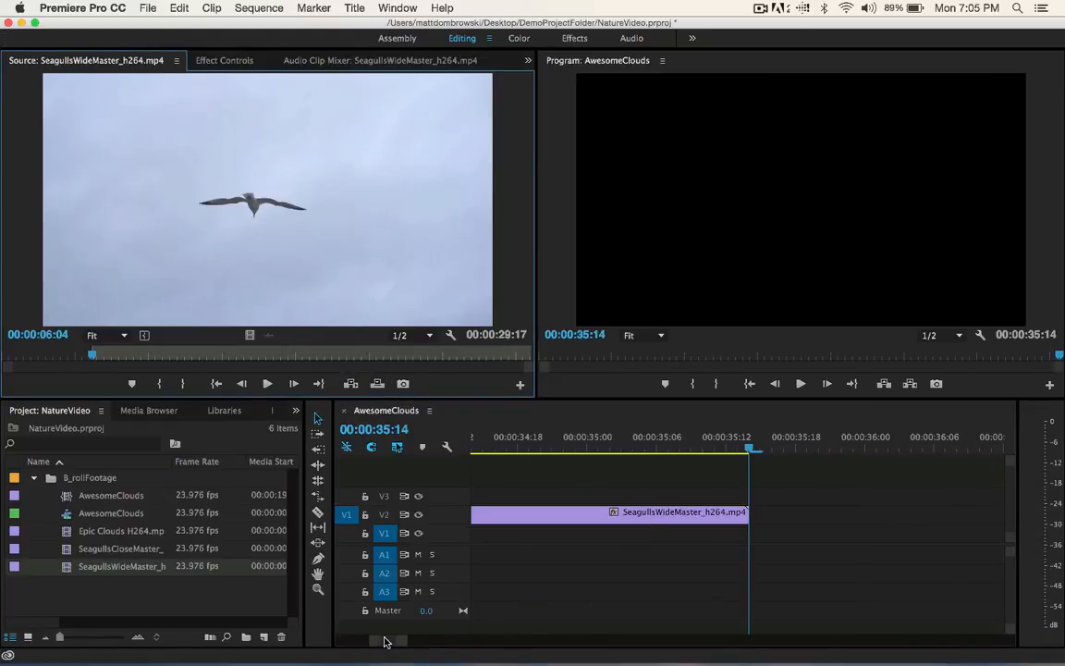
# Scrub through the sequence to review the transition from the clouds to the seagull clip, stopping at 00:00:20:19
pyautogui.moveTo(372, 641); pyautogui.dragTo(185, 631)
pyautogui.moveTo(515, 444)
pyautogui.mouseDown()
pyautogui.moveTo(479, 440)
pyautogui.moveTo(523, 441)
pyautogui.mouseUp()
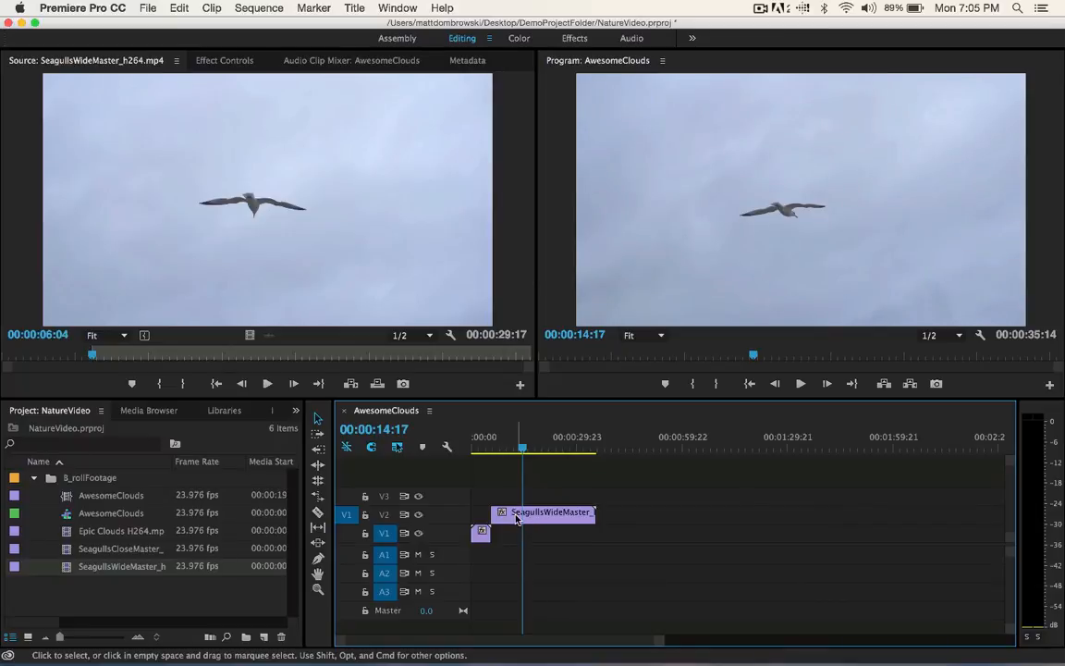
pyautogui.moveTo(530, 514); pyautogui.dragTo(501, 514)
pyautogui.click(481, 448)
pyautogui.moveTo(481, 447); pyautogui.dragTo(494, 448)
pyautogui.moveTo(513, 514); pyautogui.dragTo(532, 517)
pyautogui.click(478, 448)
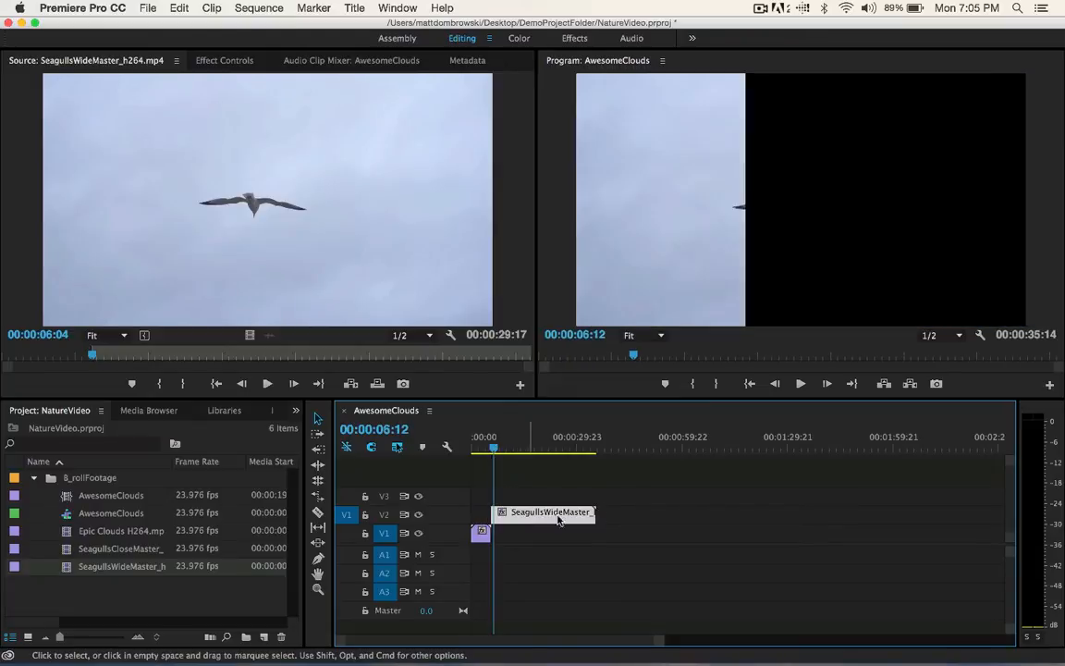
pyautogui.moveTo(478, 447); pyautogui.dragTo(548, 461)
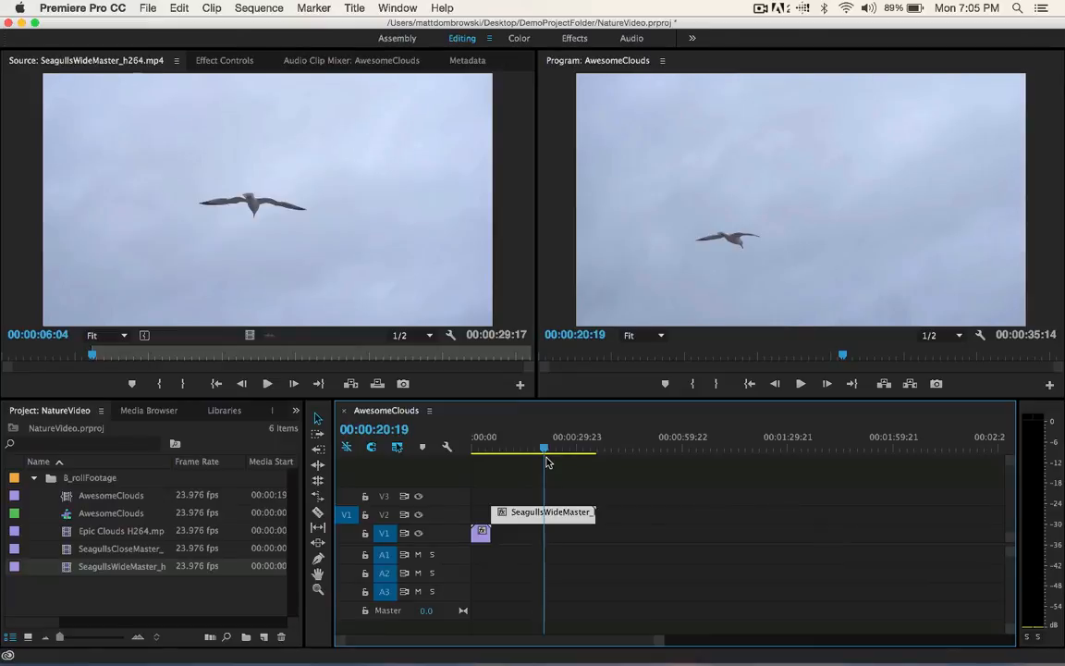
# Load SeagullsCloseMaster_h264.mp4 into the Source Monitor and split the wide seagull clip on V2 at 00:00:19:08 with the Razor tool
pyautogui.click(99, 551)
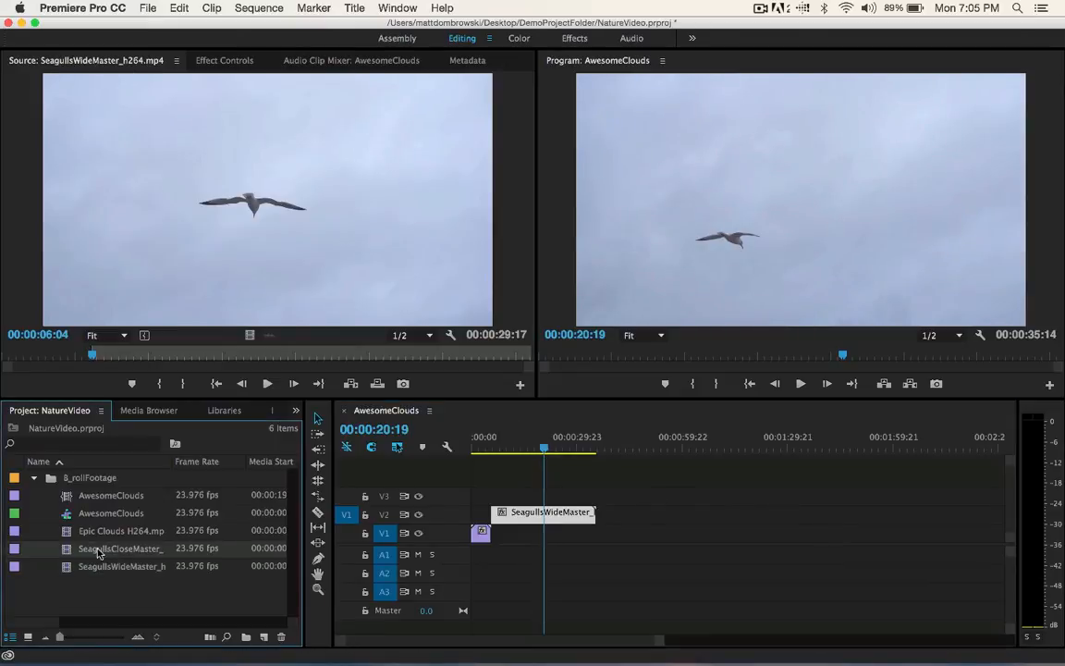
pyautogui.doubleClick(69, 552)
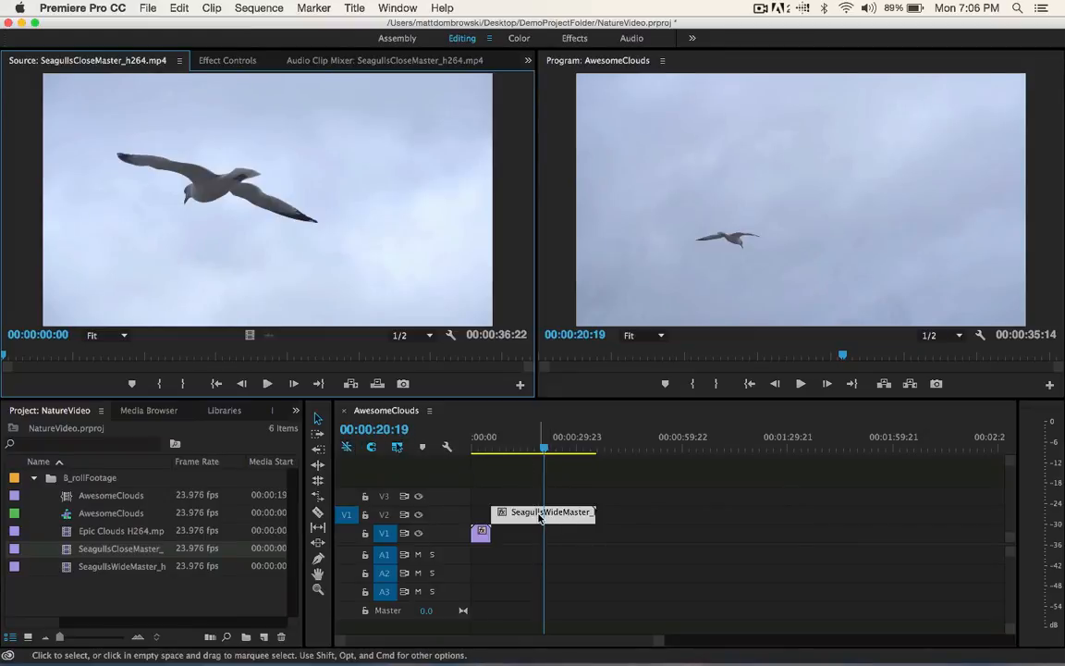
pyautogui.moveTo(544, 450)
pyautogui.mouseDown()
pyautogui.moveTo(532, 452)
pyautogui.moveTo(553, 450)
pyautogui.moveTo(539, 450)
pyautogui.mouseUp()
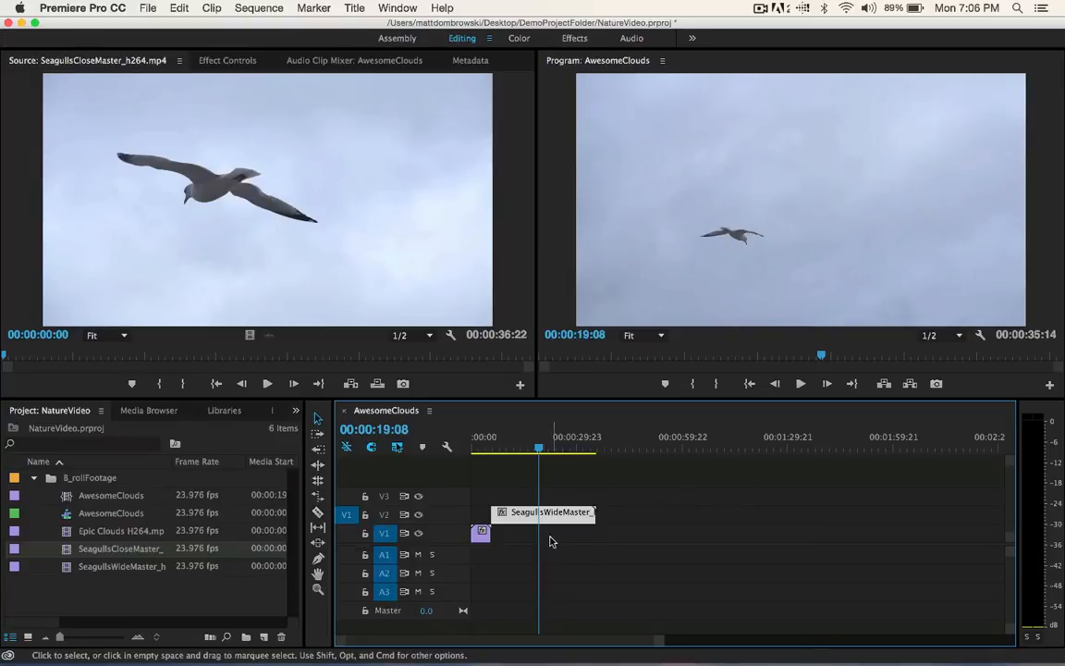
pyautogui.click(317, 513)
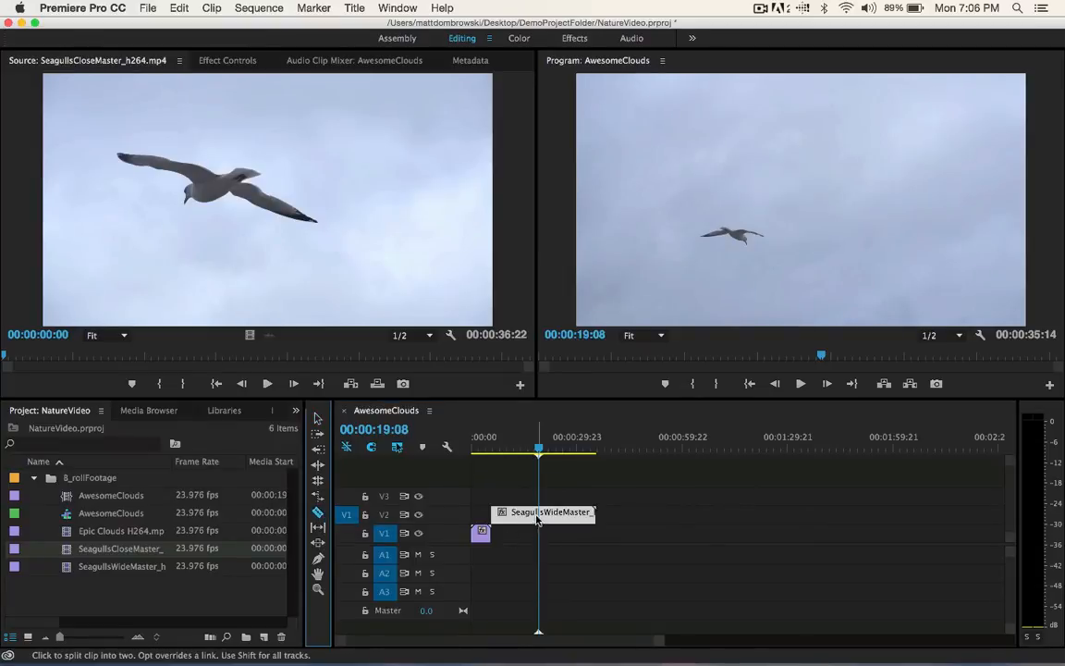
pyautogui.click(539, 514)
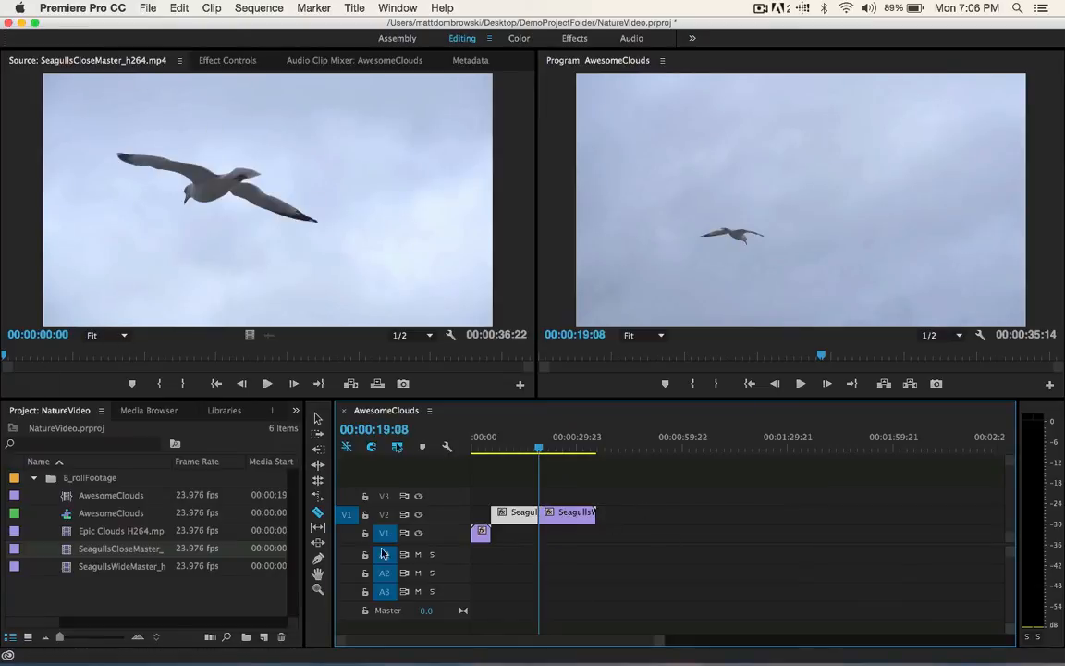
# Shift the second part of the split seagull clip right to leave a gap of about 9.5 seconds, and set the playhead to 00:00:19:03
pyautogui.click(384, 553)
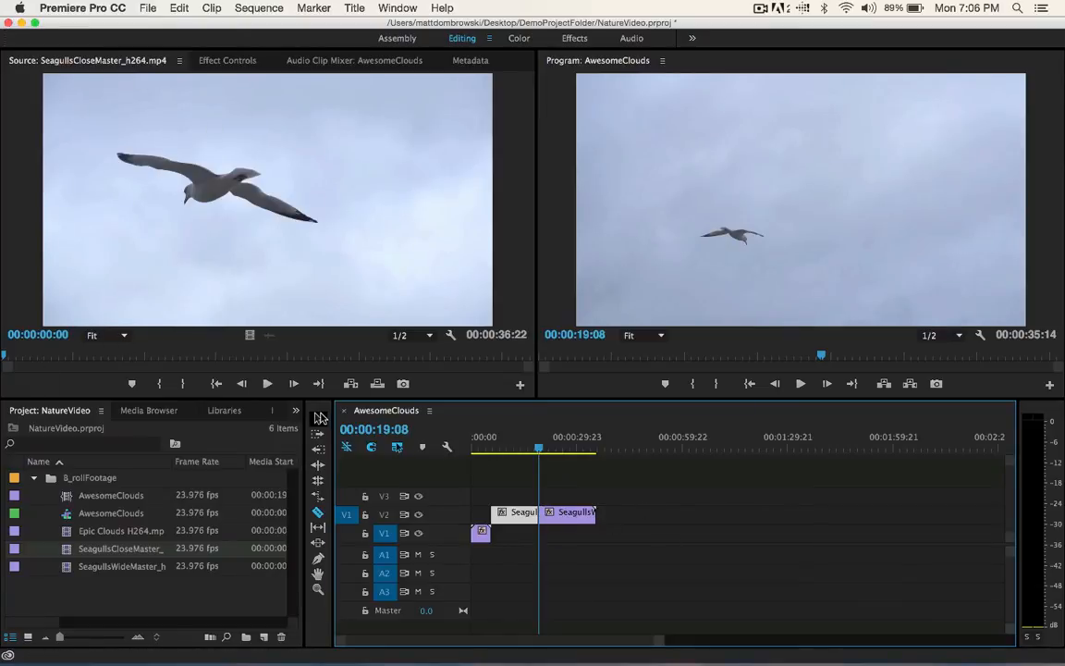
pyautogui.click(318, 418)
pyautogui.click(576, 514)
pyautogui.moveTo(576, 514)
pyautogui.mouseDown()
pyautogui.moveTo(600, 515)
pyautogui.moveTo(590, 515)
pyautogui.mouseUp()
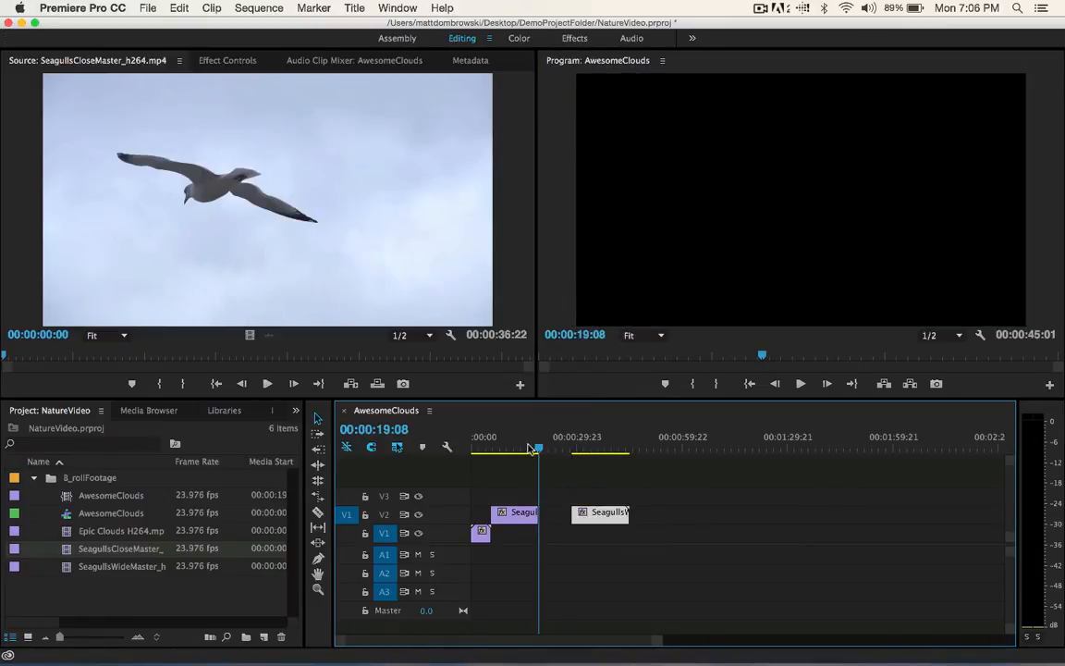
pyautogui.moveTo(535, 448)
pyautogui.mouseDown()
pyautogui.moveTo(505, 452)
pyautogui.moveTo(558, 456)
pyautogui.moveTo(542, 464)
pyautogui.mouseUp()
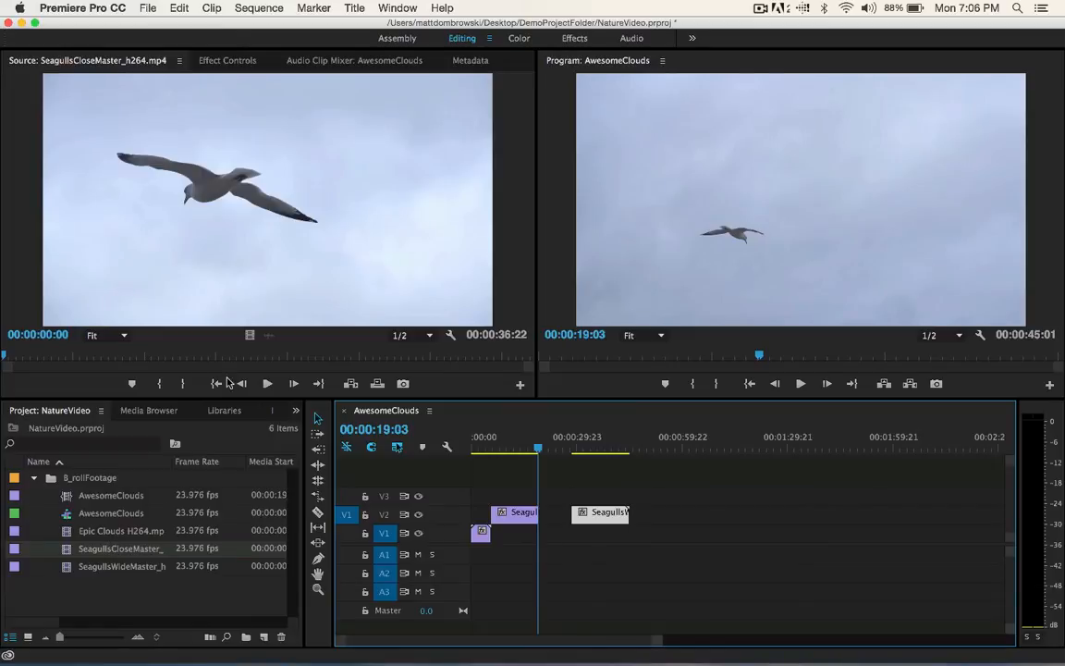
# Mark SeagullsCloseMaster_h264.mp4 from 00:00:15:07 to 00:00:22:12 and overwrite it onto V2 at 00:00:19:03
pyautogui.moveTo(118, 360); pyautogui.dragTo(205, 367)
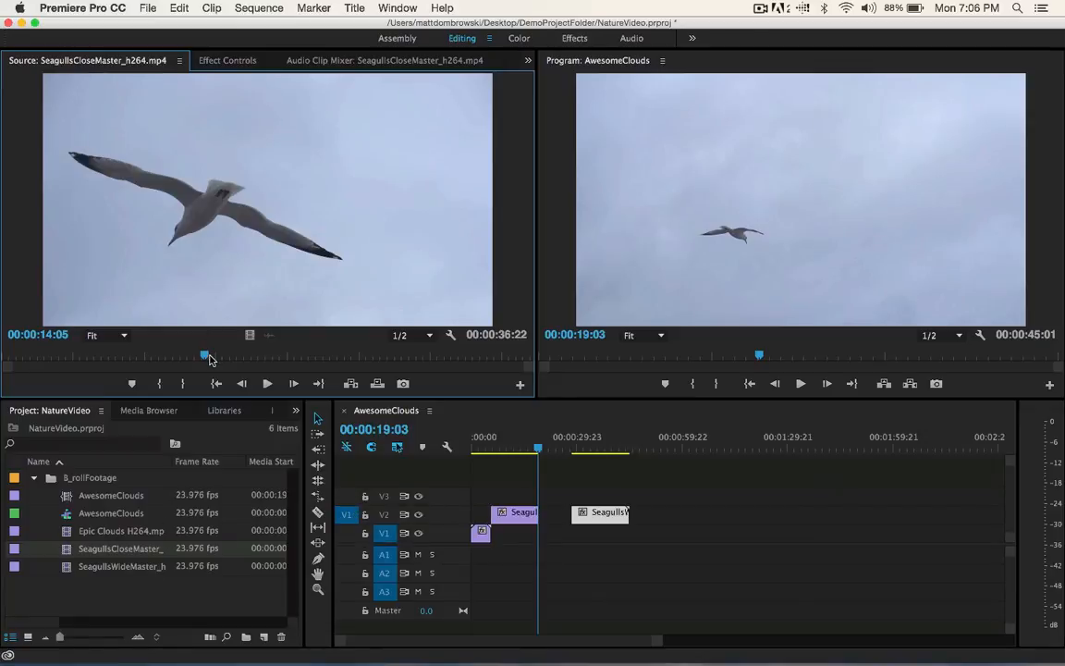
pyautogui.moveTo(210, 360); pyautogui.dragTo(250, 364)
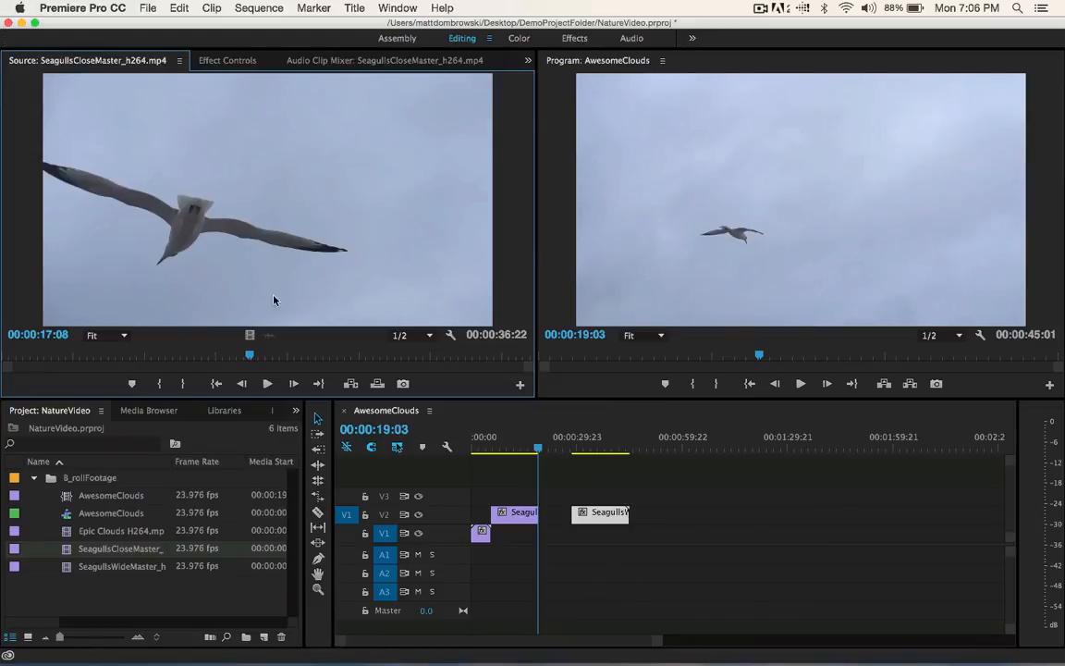
pyautogui.moveTo(239, 356); pyautogui.dragTo(219, 356)
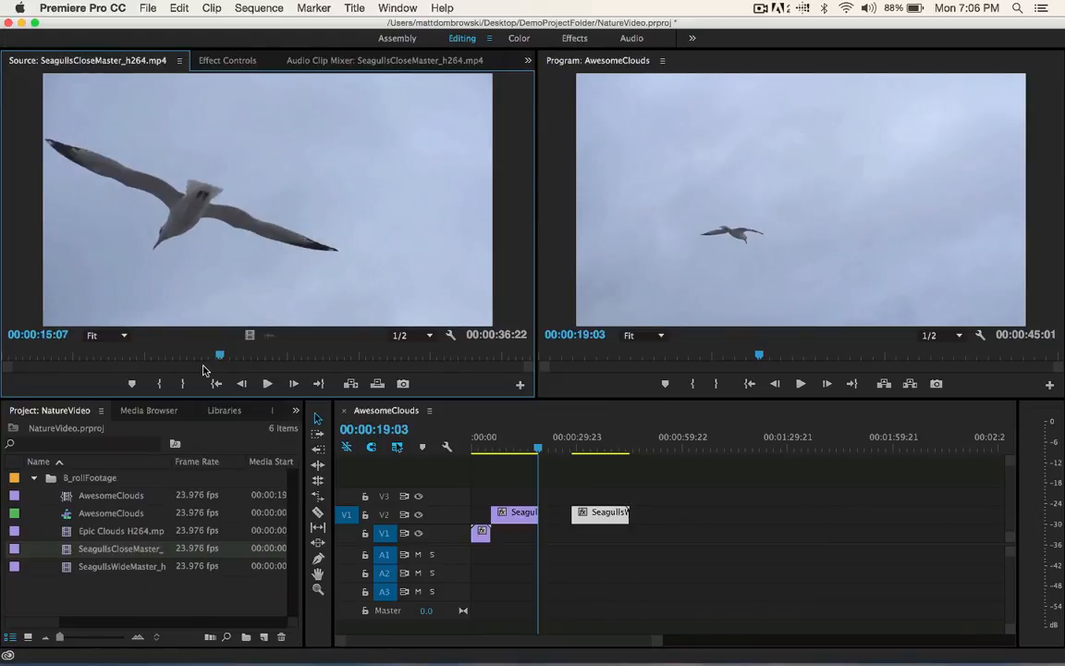
pyautogui.press('i')
pyautogui.moveTo(367, 359); pyautogui.dragTo(325, 359)
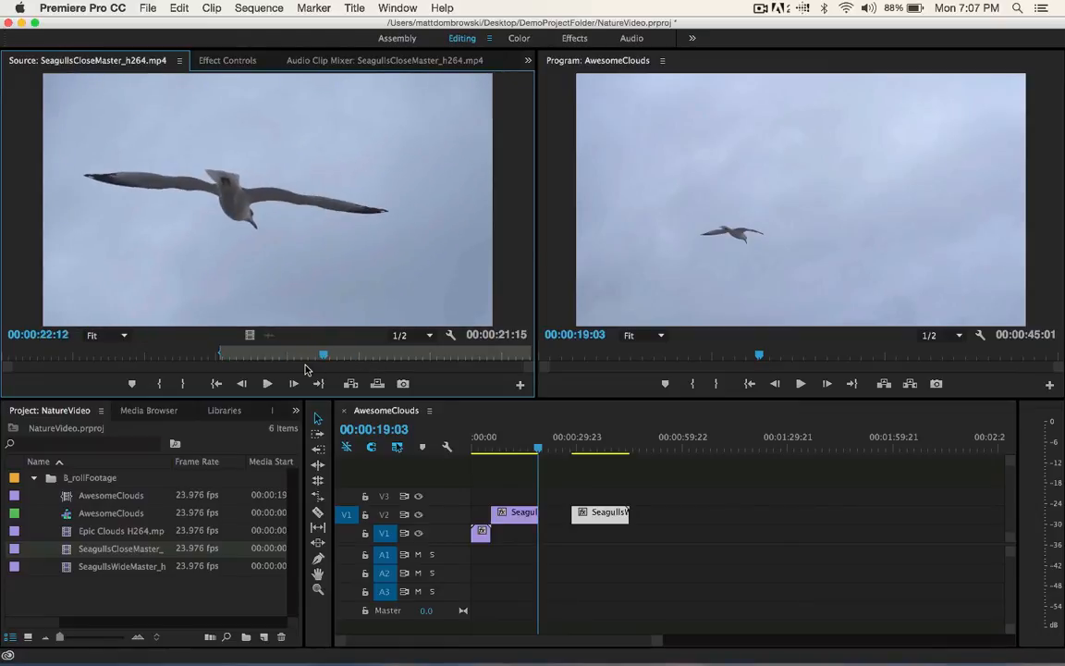
pyautogui.press('o')
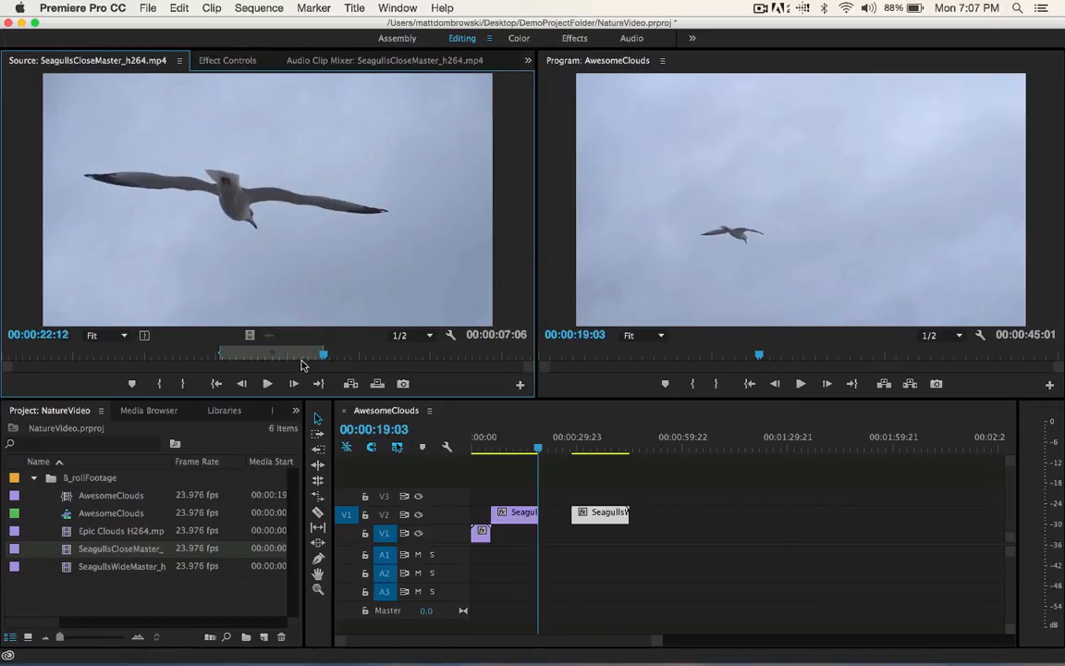
pyautogui.click(376, 384)
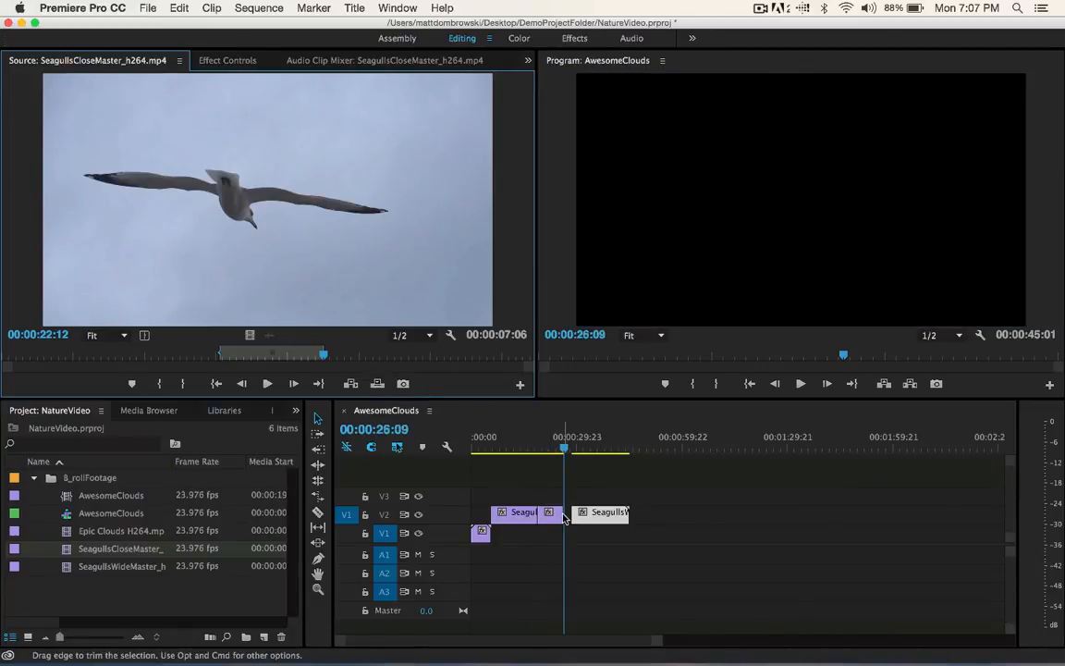
# Close the gap on V2 by extending the second wide seagull clip's start back to about 00:00:26:09, and play back the cuts
pyautogui.moveTo(565, 518); pyautogui.dragTo(572, 514)
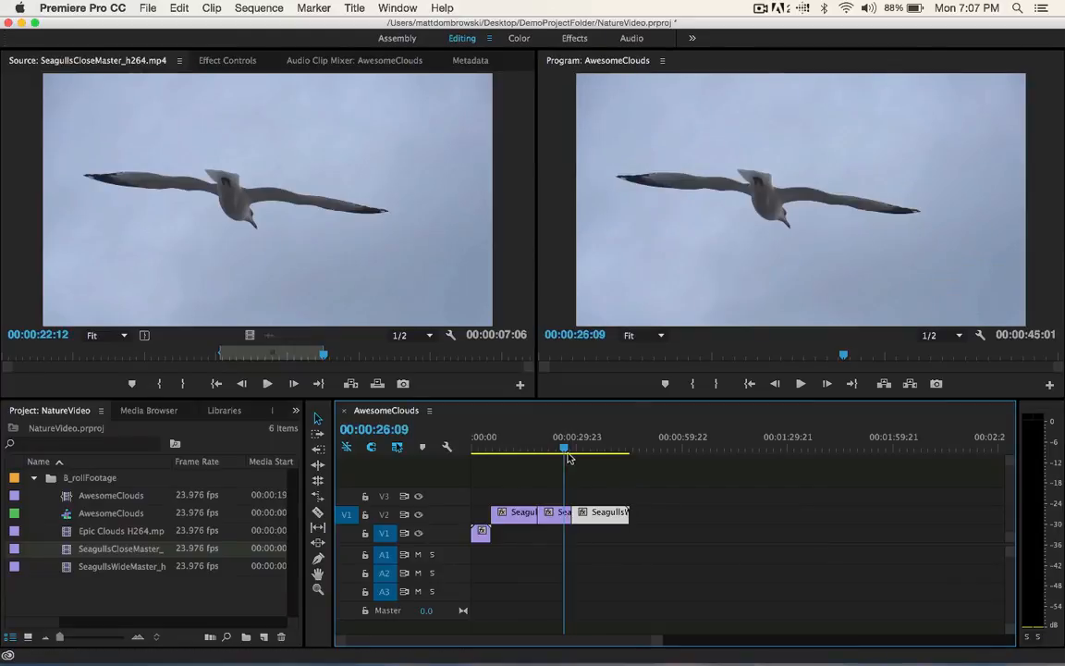
pyautogui.moveTo(564, 451)
pyautogui.mouseDown()
pyautogui.moveTo(521, 450)
pyautogui.moveTo(592, 453)
pyautogui.moveTo(537, 452)
pyautogui.moveTo(554, 454)
pyautogui.mouseUp()
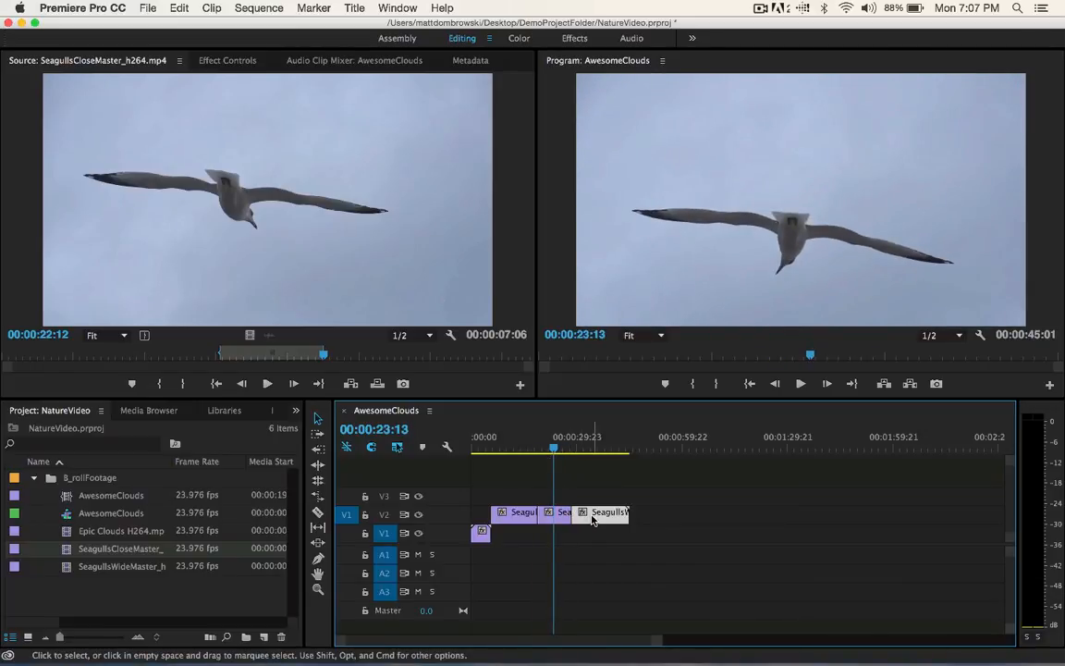
pyautogui.moveTo(570, 516); pyautogui.dragTo(566, 516)
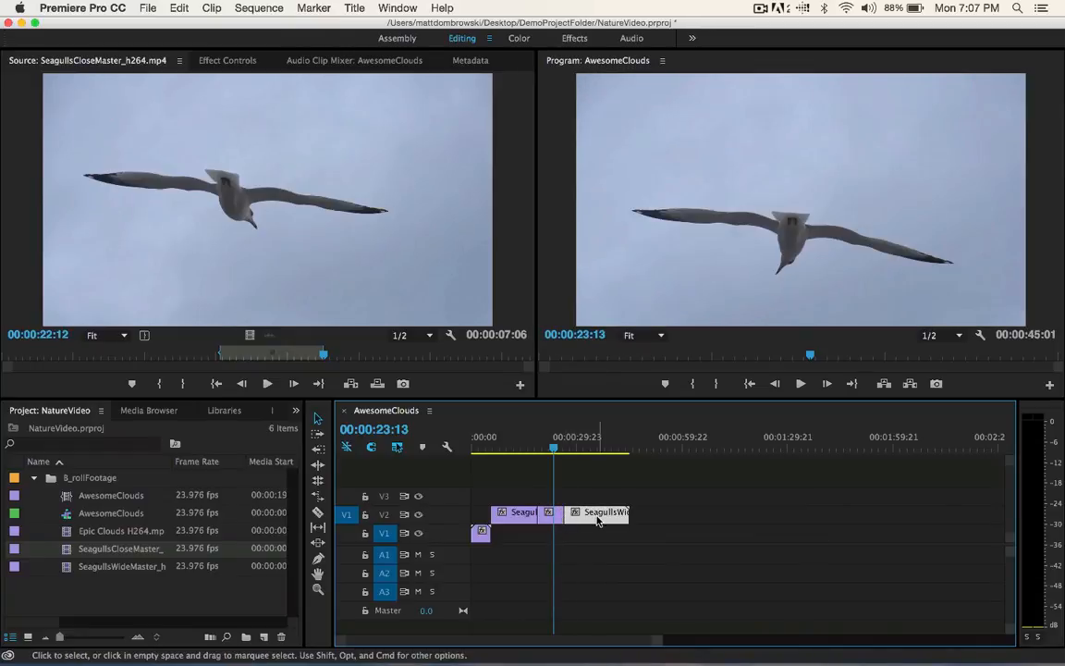
pyautogui.moveTo(535, 445); pyautogui.dragTo(519, 446)
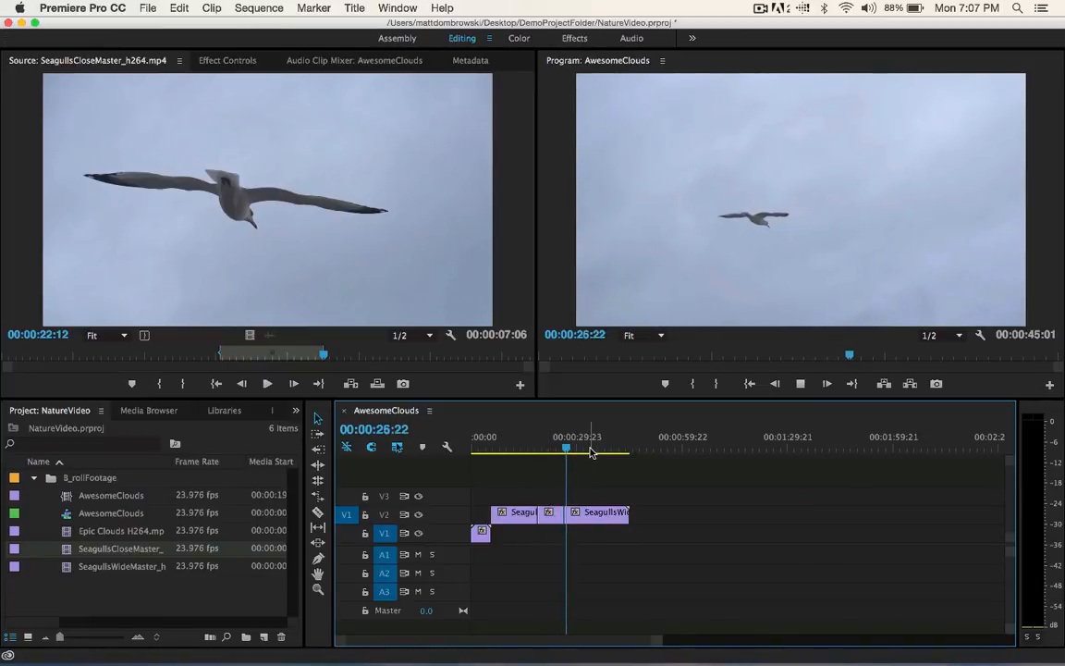
# Try inserting the marked close seagull clip onto V3 at 00:00:35:13, and undo the insert
pyautogui.moveTo(593, 449)
pyautogui.mouseDown()
pyautogui.moveTo(616, 438)
pyautogui.moveTo(575, 441)
pyautogui.mouseUp()
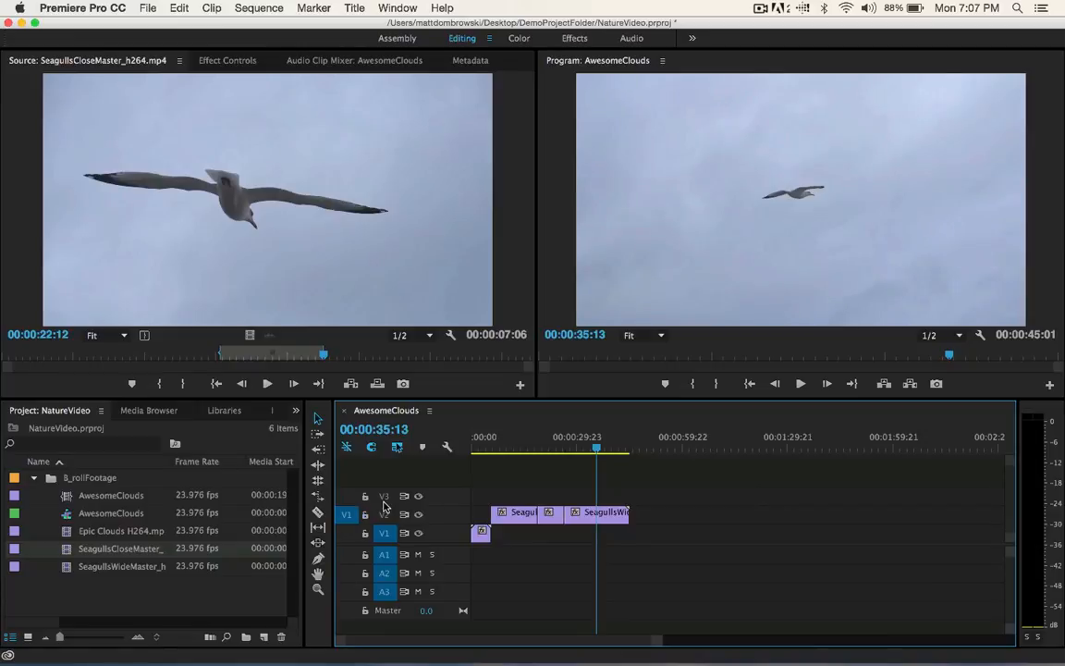
pyautogui.click(348, 497)
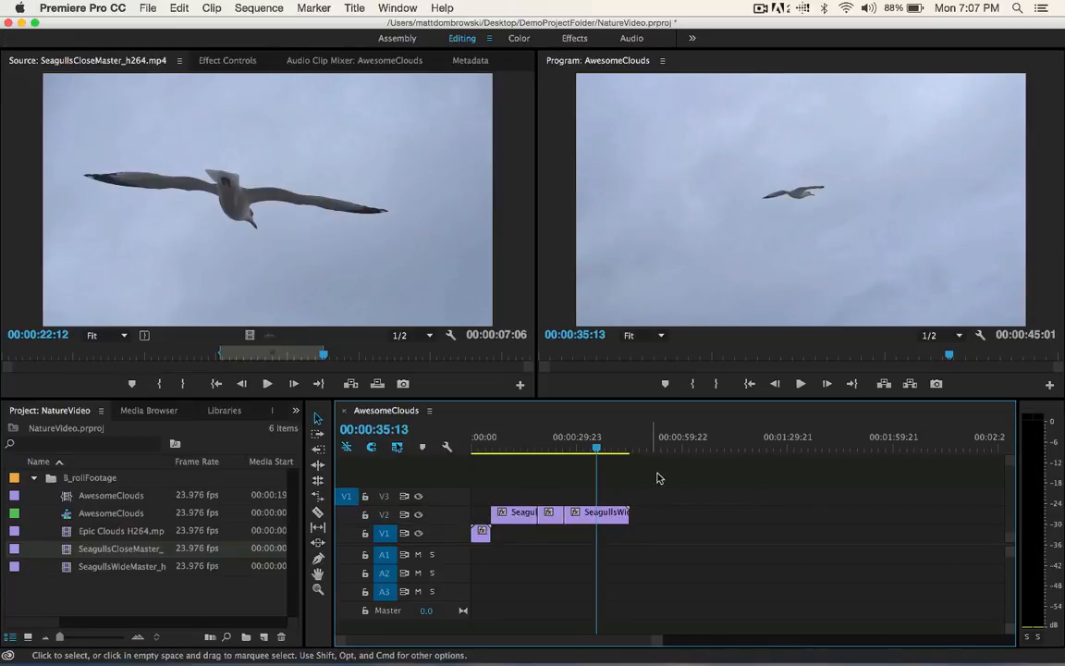
pyautogui.click(86, 513)
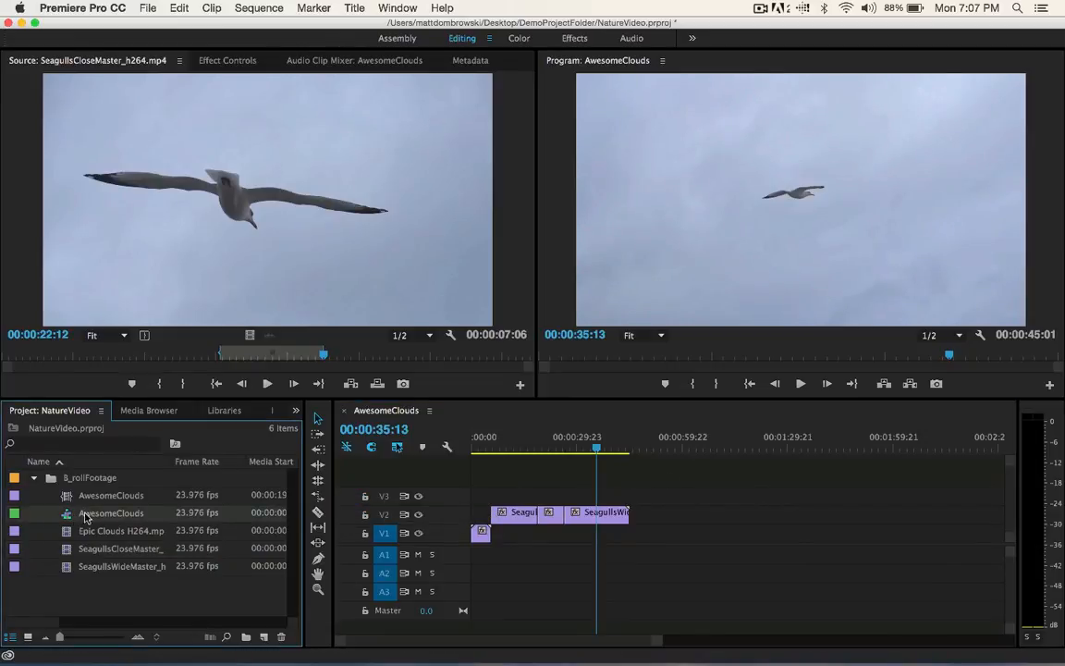
pyautogui.click(82, 498)
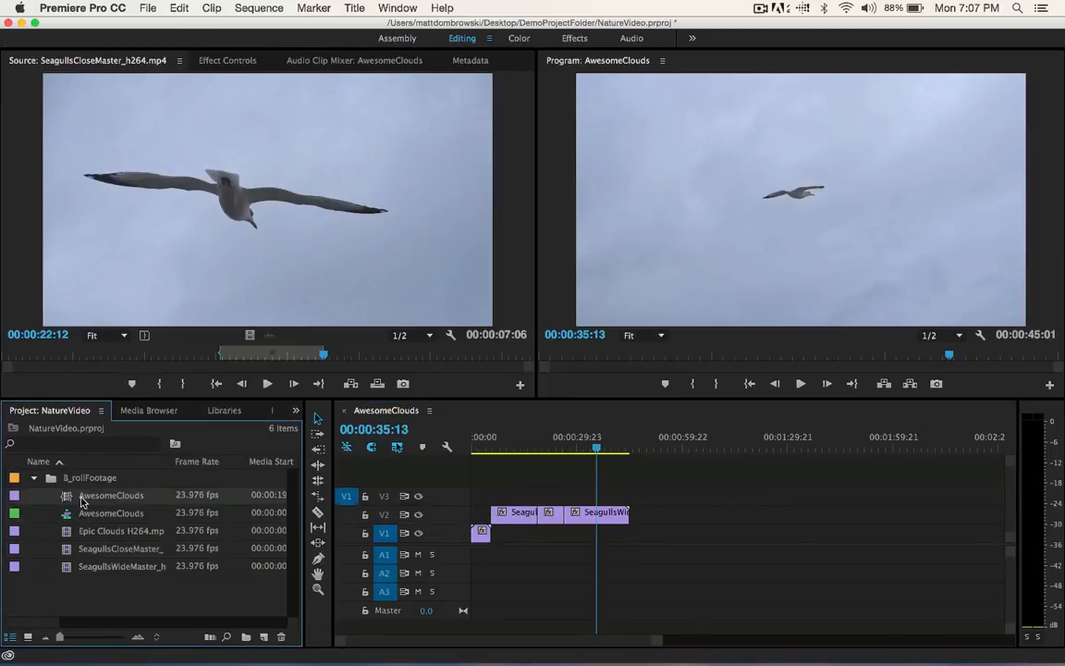
pyautogui.click(350, 383)
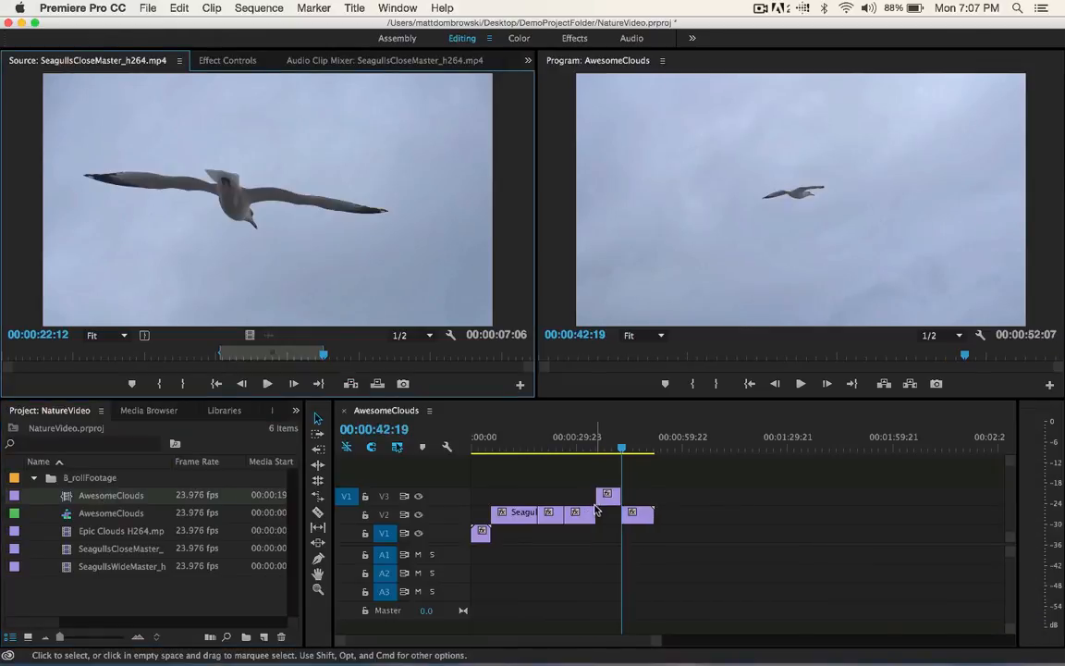
pyautogui.press('super+z')
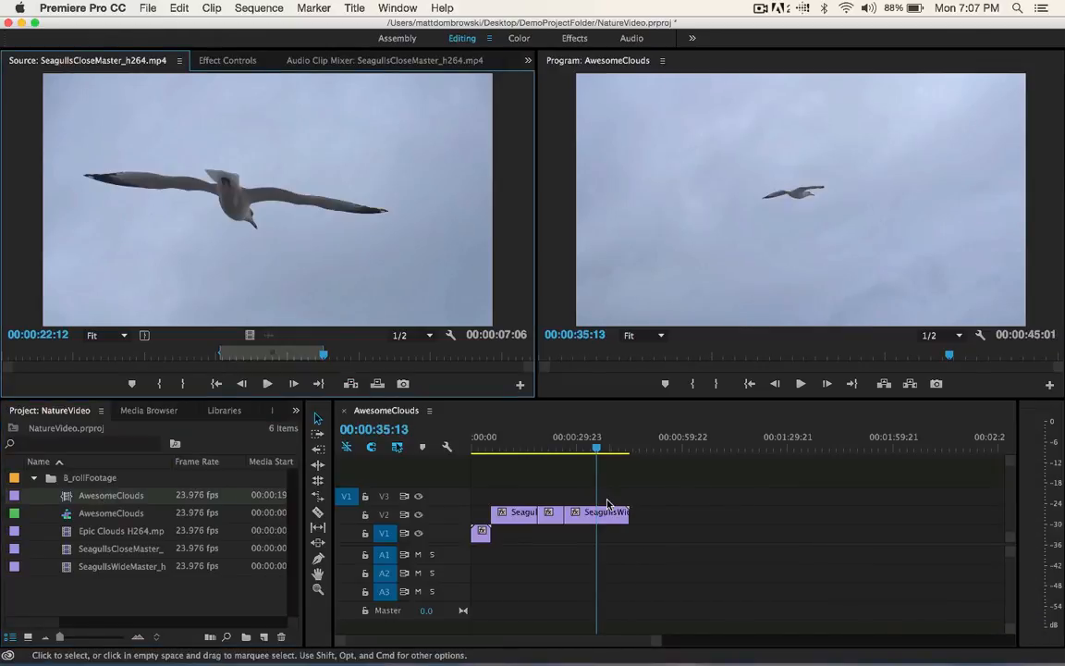
# Try overwriting the marked close seagull clip onto V3 at 00:00:35:13, scrub past it, and undo the overwrite
pyautogui.click(377, 383)
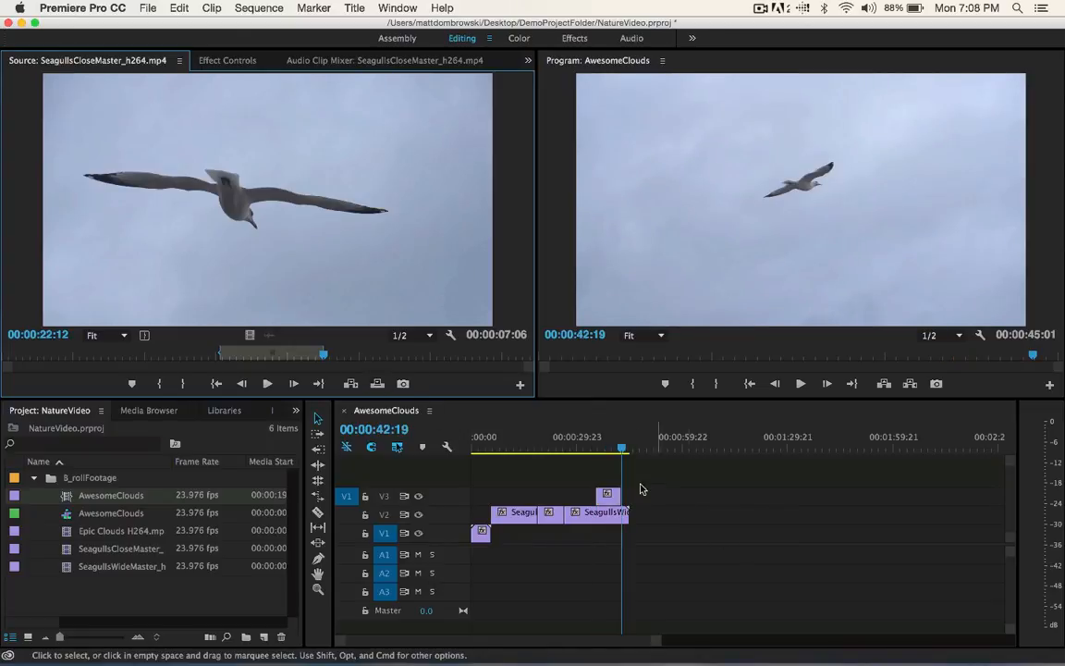
pyautogui.moveTo(622, 448)
pyautogui.mouseDown()
pyautogui.moveTo(599, 450)
pyautogui.moveTo(628, 450)
pyautogui.mouseUp()
pyautogui.press('super+z')
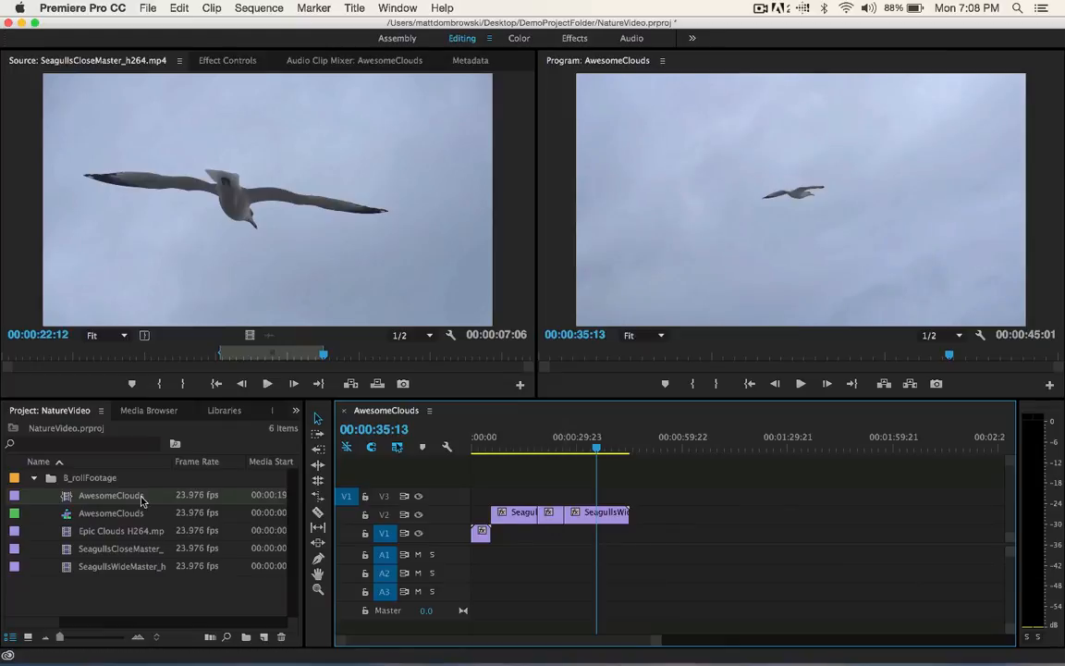
# Load the AwesomeClouds subclip into the Source Monitor, try overwriting it onto V3 at 00:00:35:13, and undo the edit
pyautogui.click(65, 498)
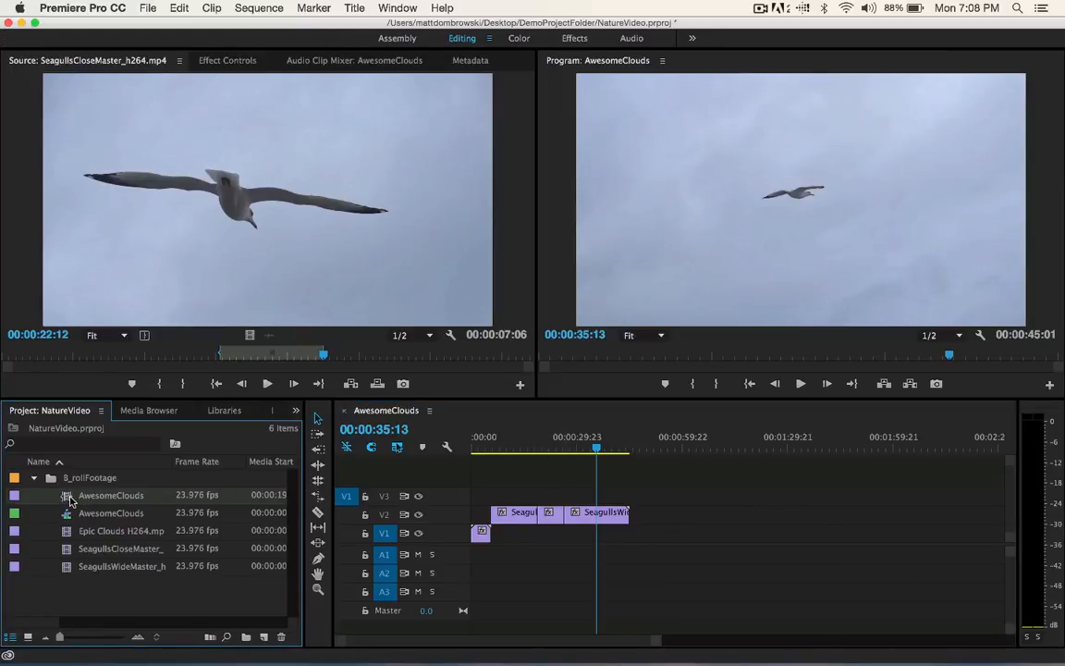
pyautogui.moveTo(294, 176); pyautogui.dragTo(282, 209)
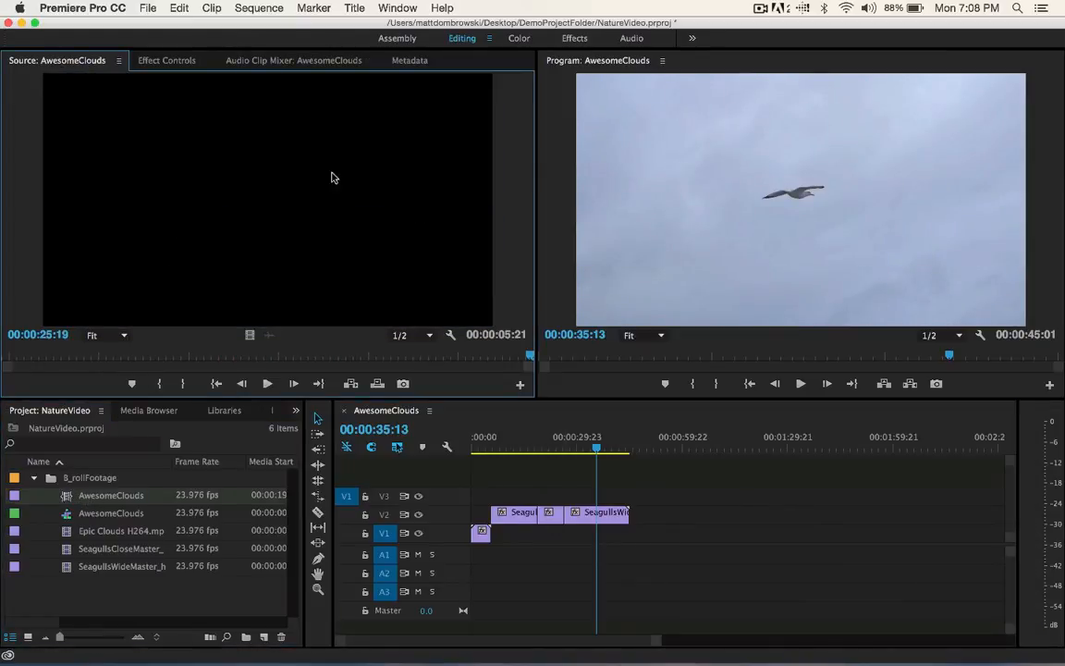
pyautogui.moveTo(167, 355); pyautogui.dragTo(275, 357)
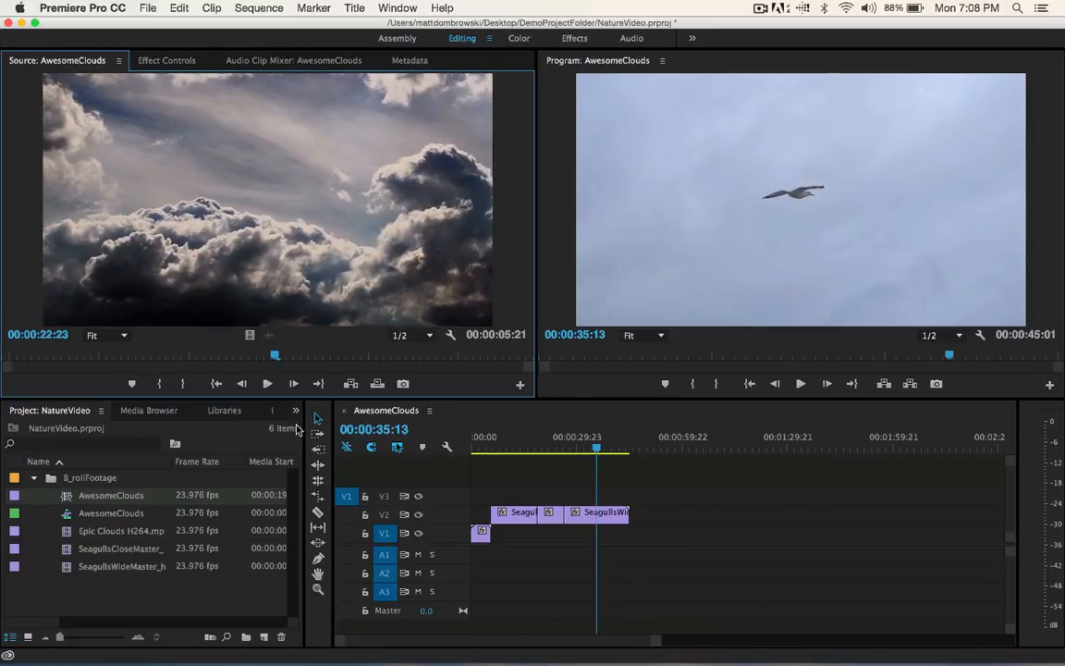
pyautogui.click(377, 383)
pyautogui.click(601, 450)
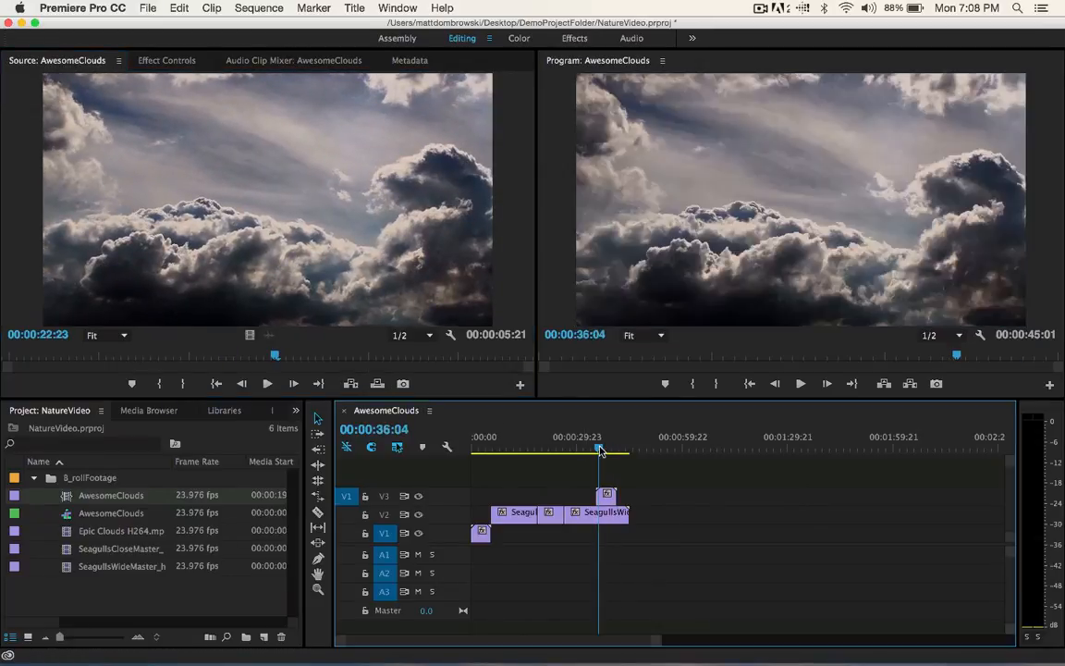
pyautogui.moveTo(601, 451); pyautogui.dragTo(628, 454)
pyautogui.press('super+z')
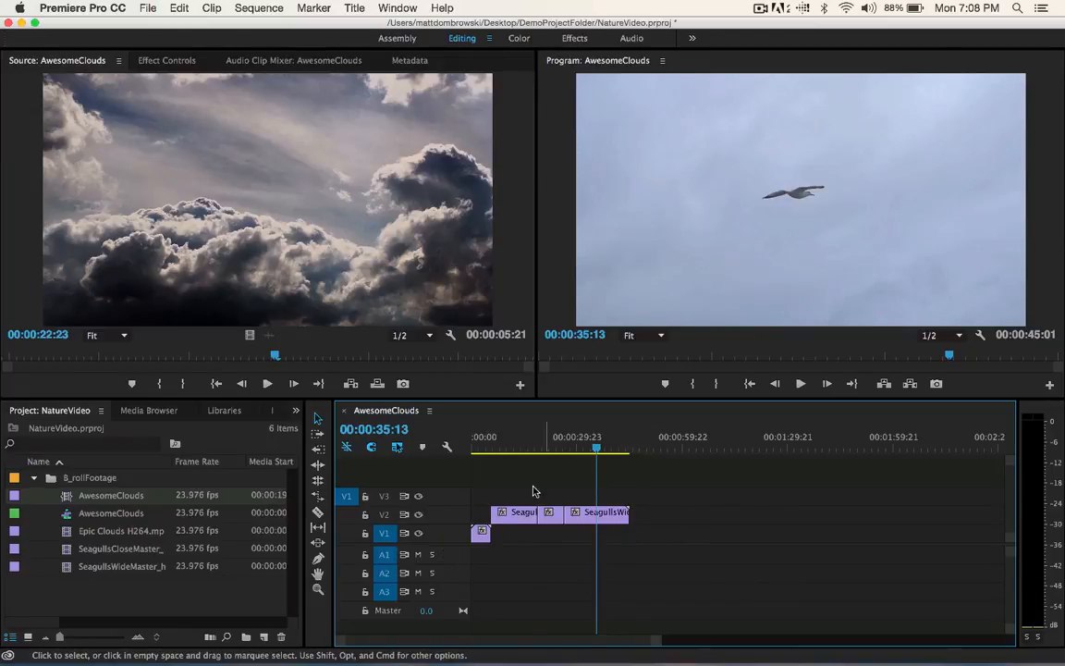
# Patch the source video back to V2 and save the project with the playhead at 00:00:00:00
pyautogui.moveTo(346, 496); pyautogui.dragTo(346, 518)
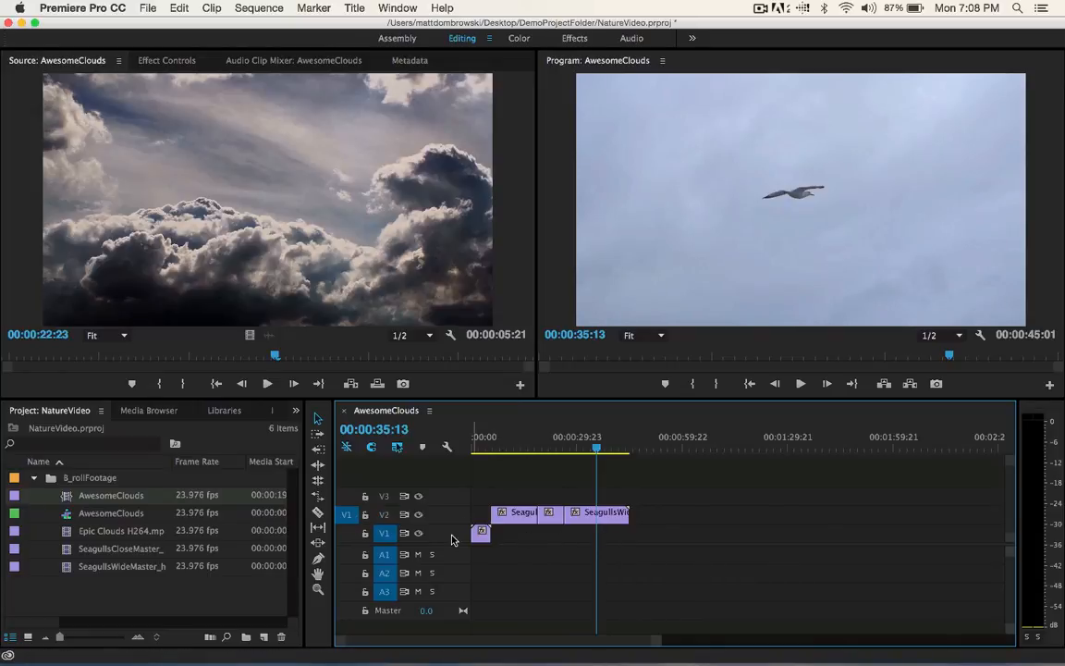
pyautogui.moveTo(514, 441); pyautogui.dragTo(434, 472)
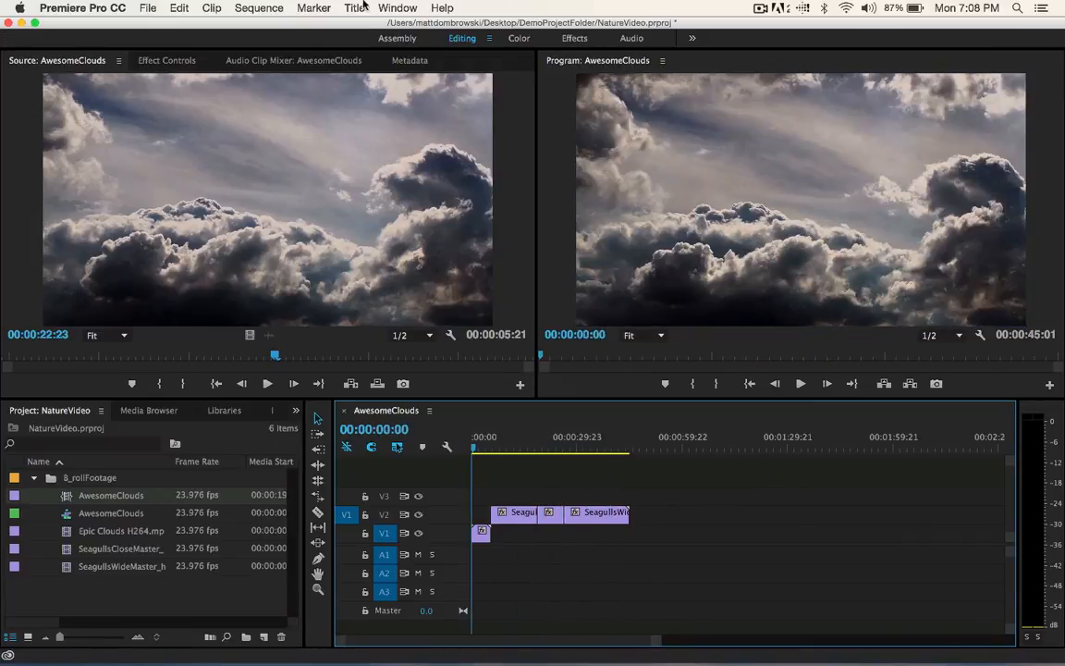
pyautogui.click(152, 8)
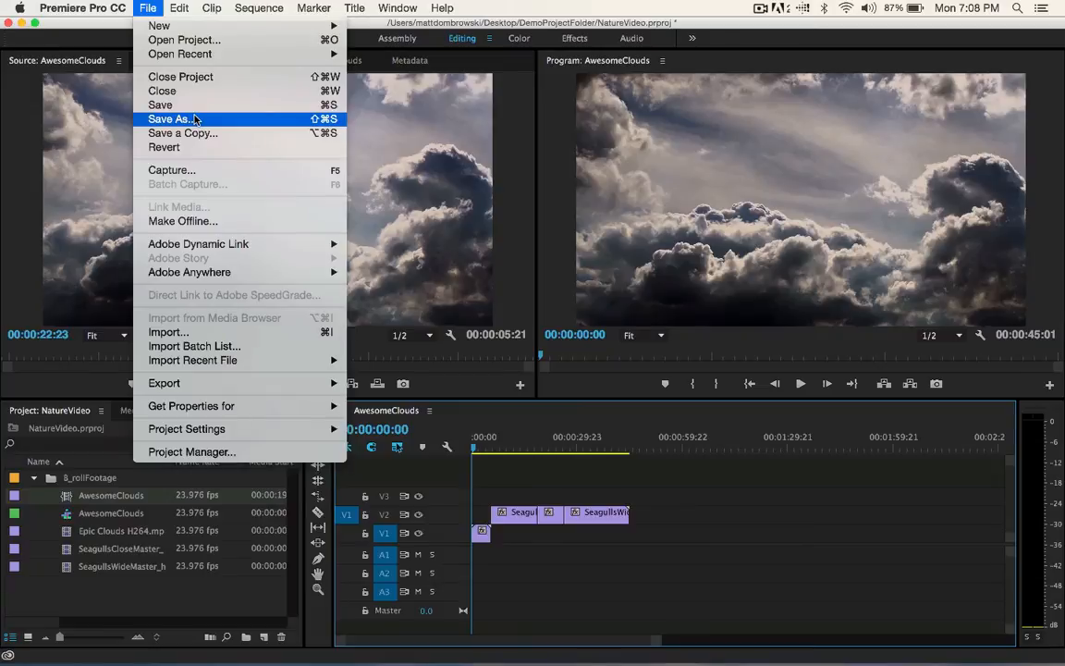
pyautogui.click(189, 105)
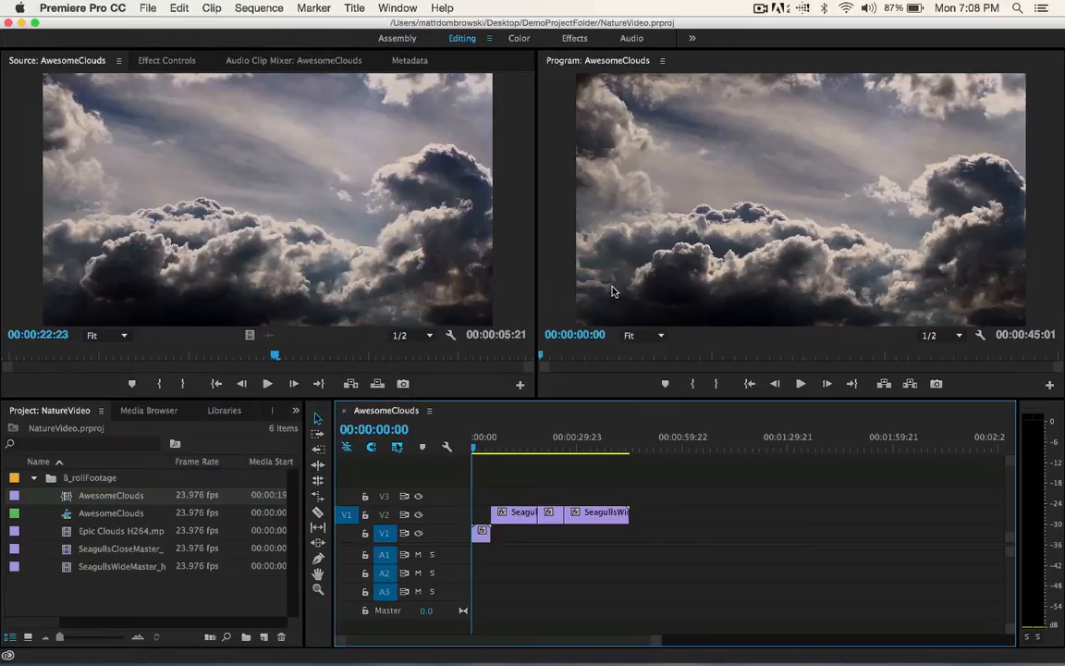
# Minimize Premiere Pro, inspect NatureVideo.prproj and the B_rollFootage folder inside DemoProjectFolder in Finder, and return to Premiere Pro
pyautogui.click(23, 23)
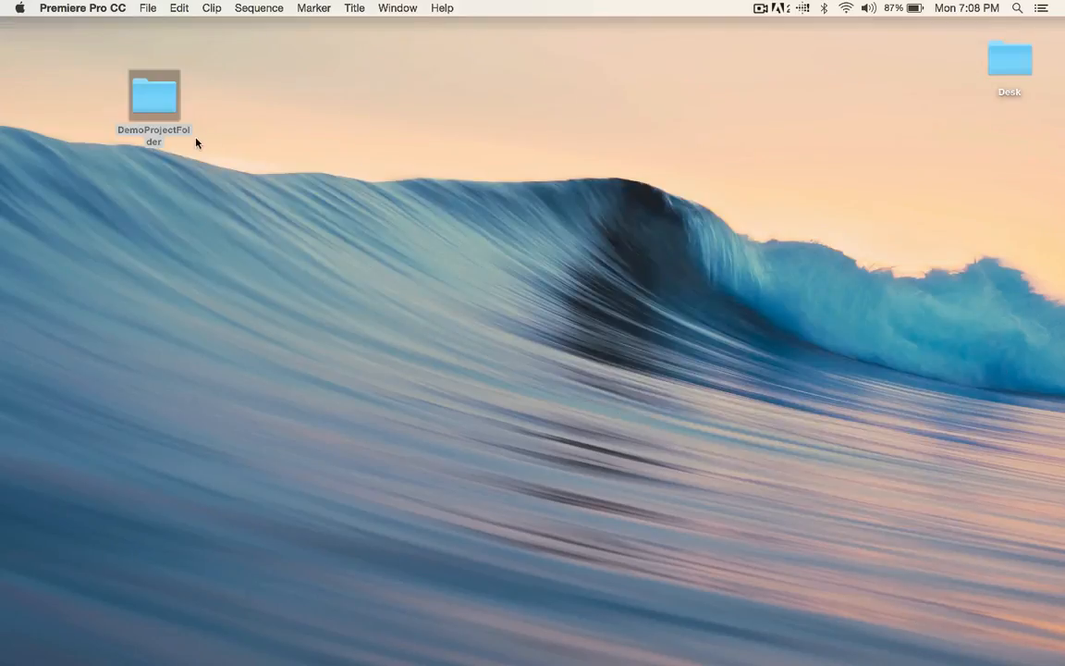
pyautogui.click(141, 71)
pyautogui.doubleClick(142, 71)
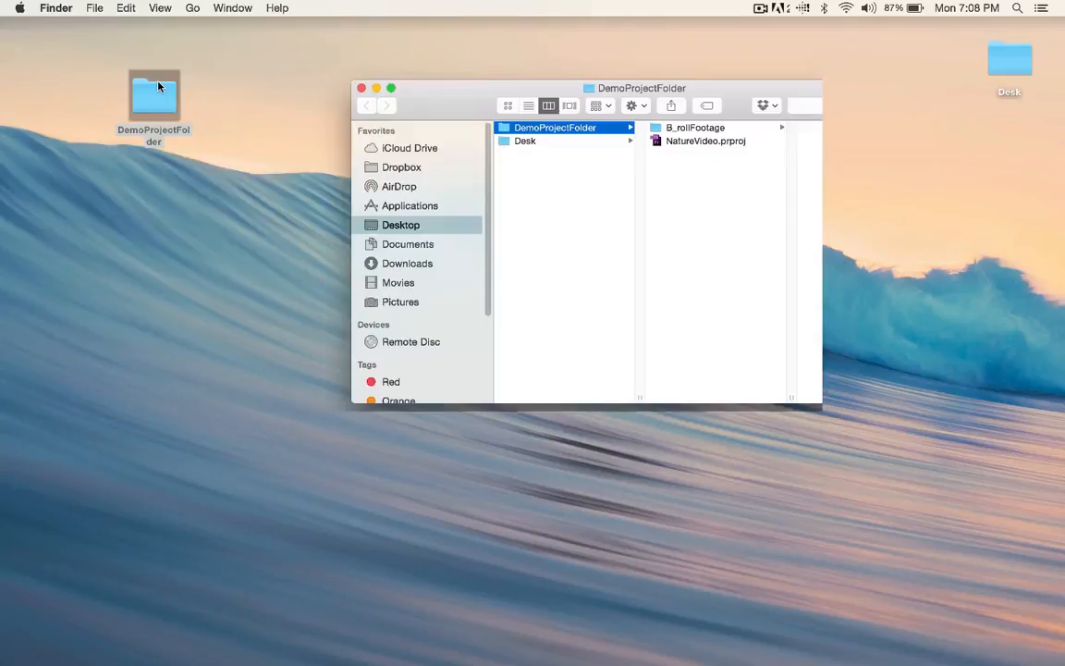
pyautogui.click(675, 143)
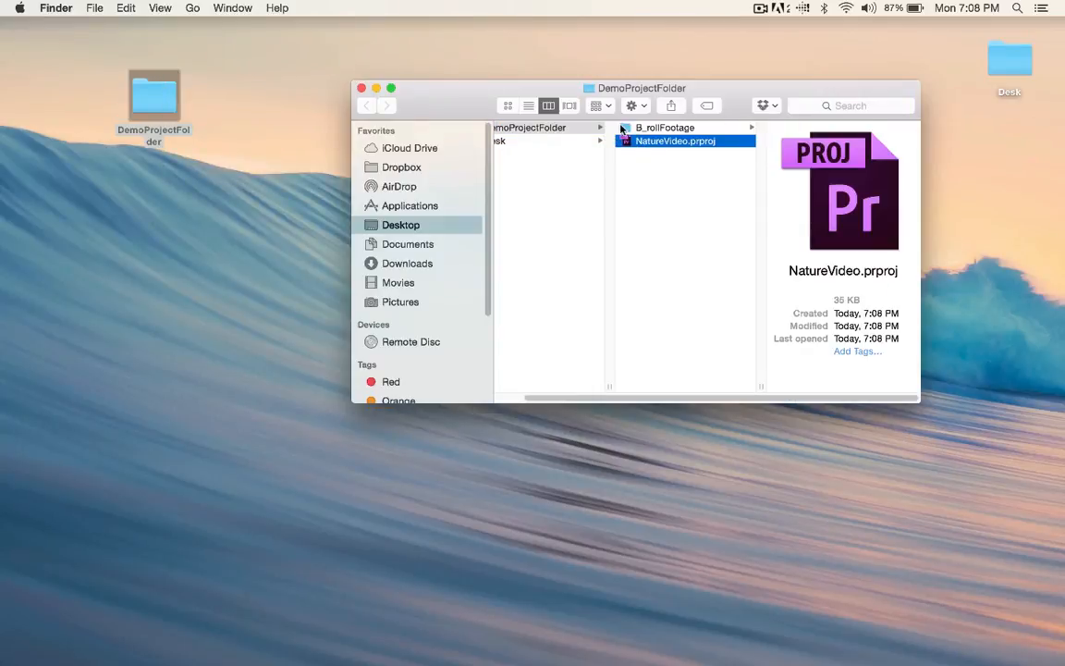
pyautogui.click(667, 127)
pyautogui.click(673, 140)
pyautogui.click(676, 132)
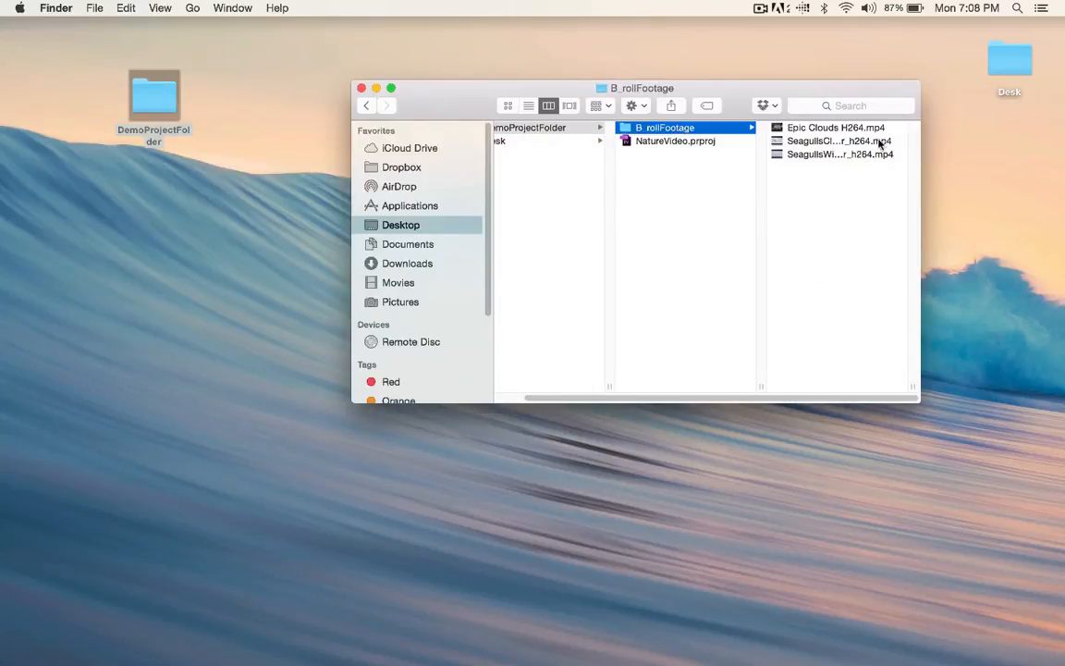
pyautogui.click(672, 142)
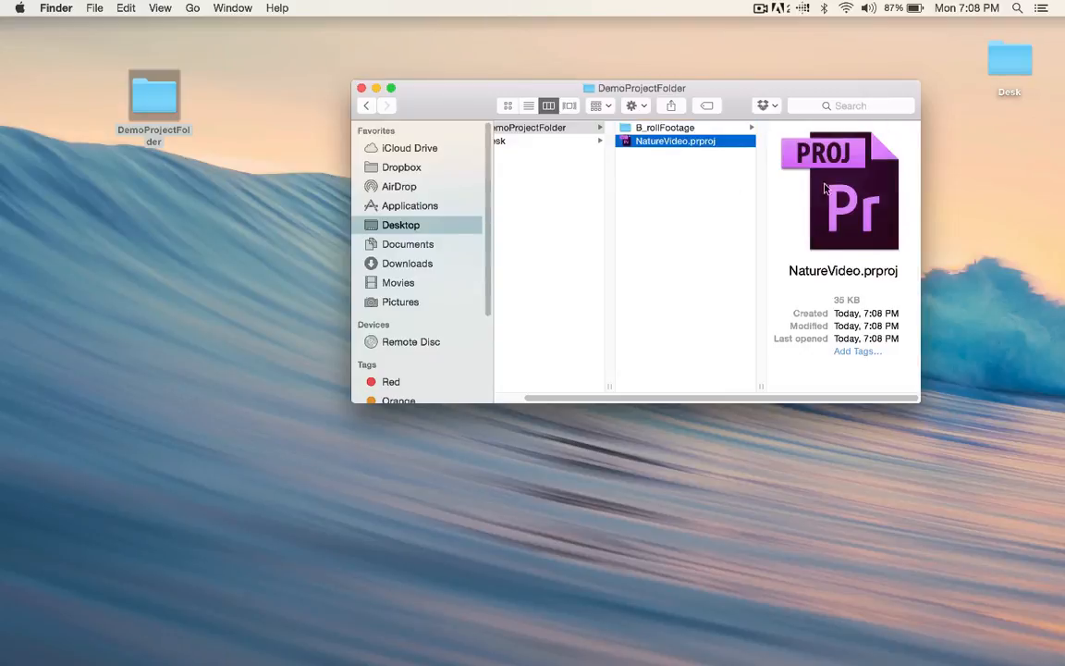
pyautogui.click(753, 627)
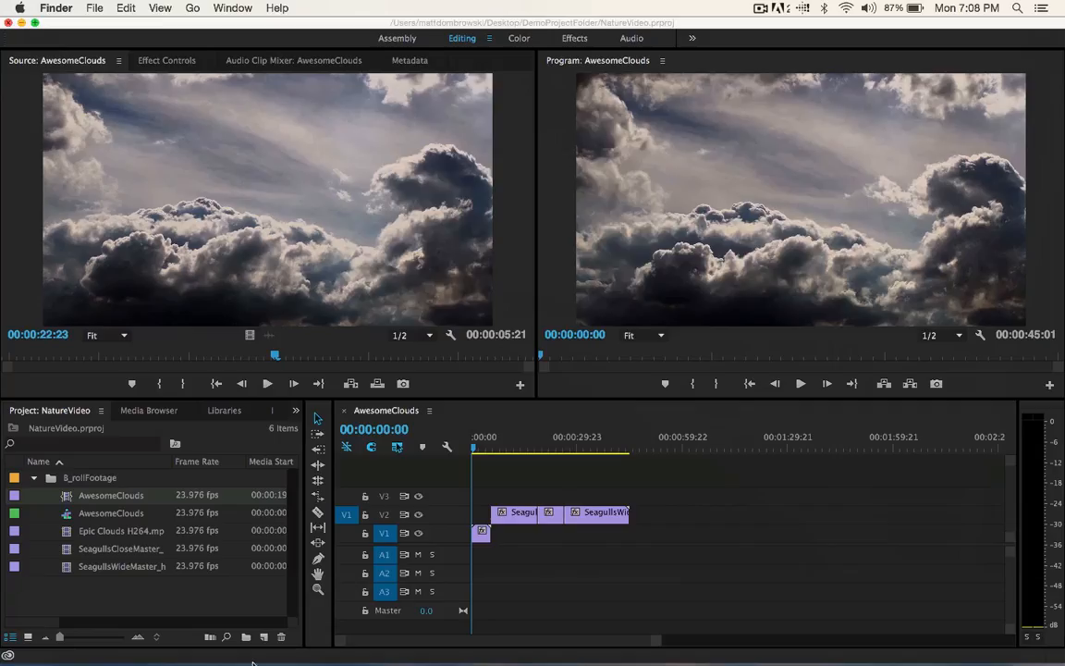